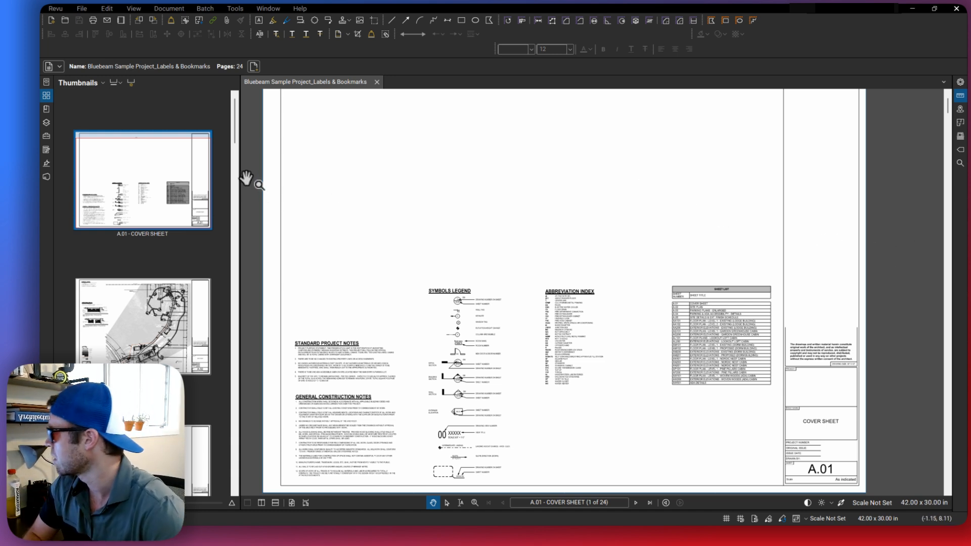
pyautogui.click(52, 8)
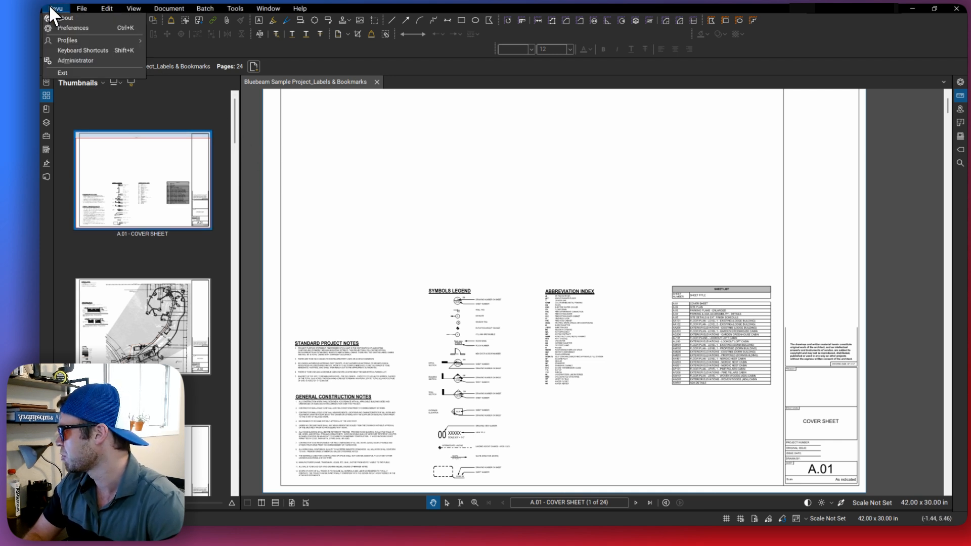
pyautogui.click(423, 186)
pyautogui.moveTo(475, 205); pyautogui.dragTo(518, 207)
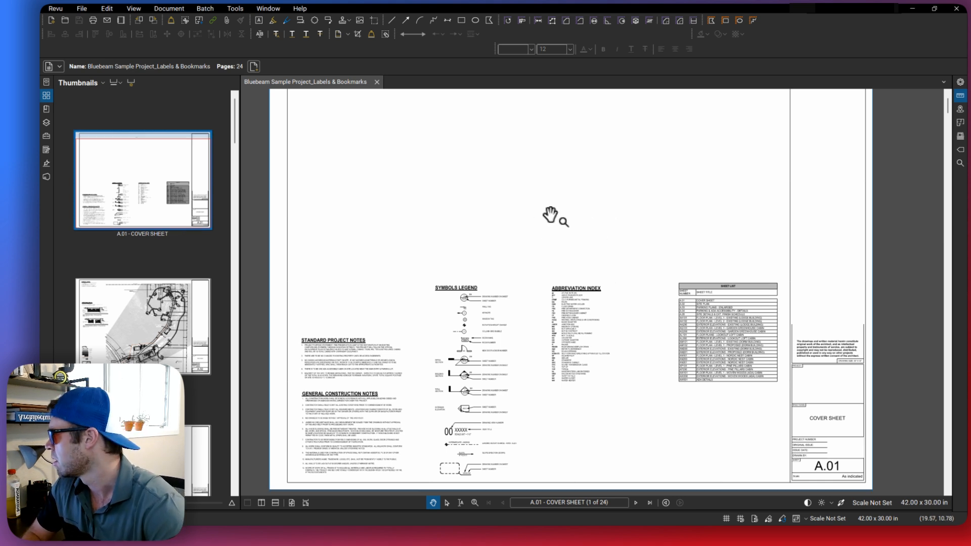
pyautogui.moveTo(533, 201); pyautogui.dragTo(537, 213)
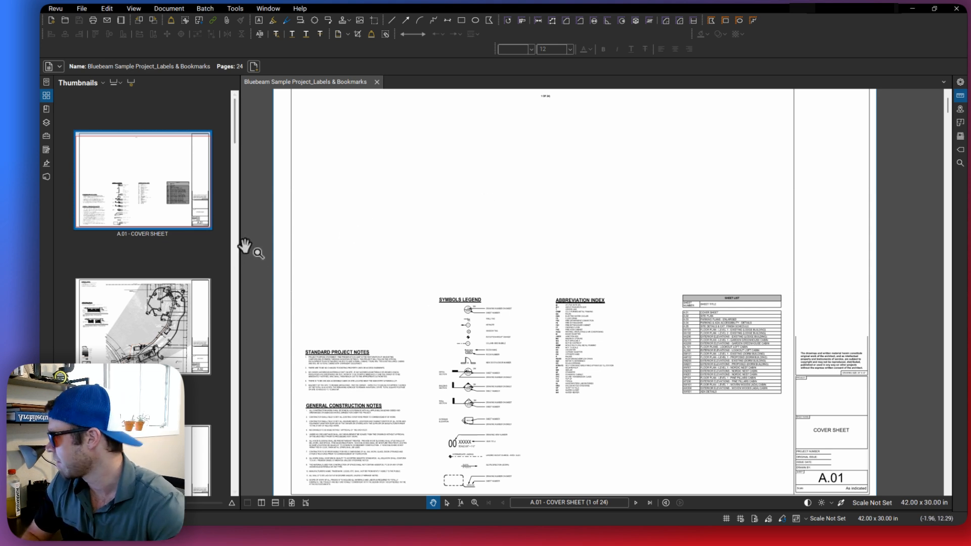
pyautogui.moveTo(524, 271)
pyautogui.mouseDown()
pyautogui.moveTo(512, 238)
pyautogui.moveTo(524, 257)
pyautogui.mouseUp()
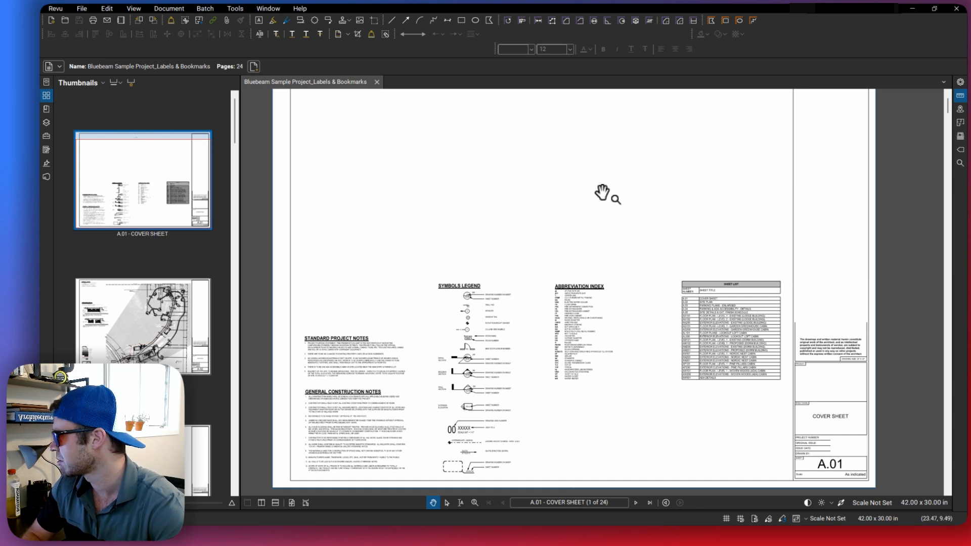
pyautogui.moveTo(602, 193); pyautogui.dragTo(594, 196)
# - Look through the page thumbnails past page 17 and return to the cover sheet's thumbnail and page label
pyautogui.scroll(-20, 141, 229)
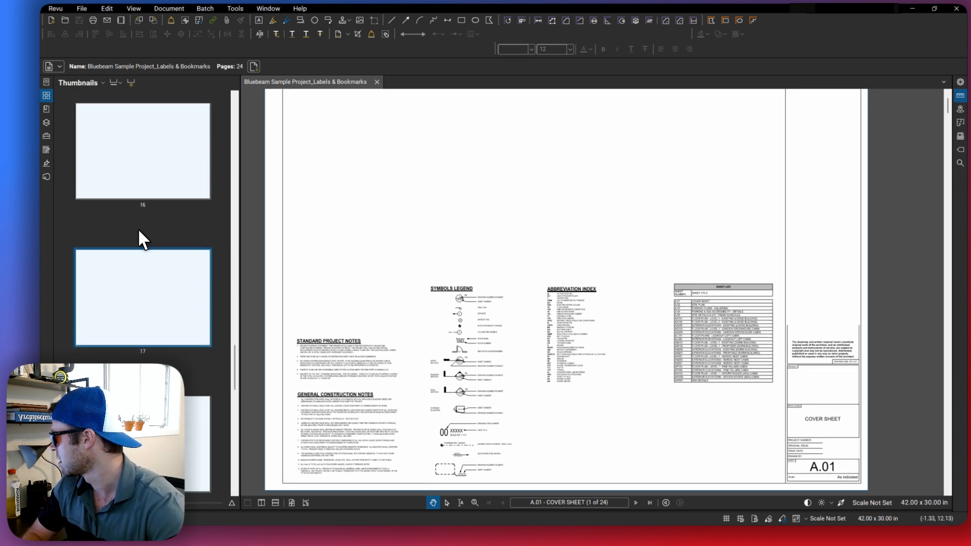
pyautogui.scroll(11, 212, 242)
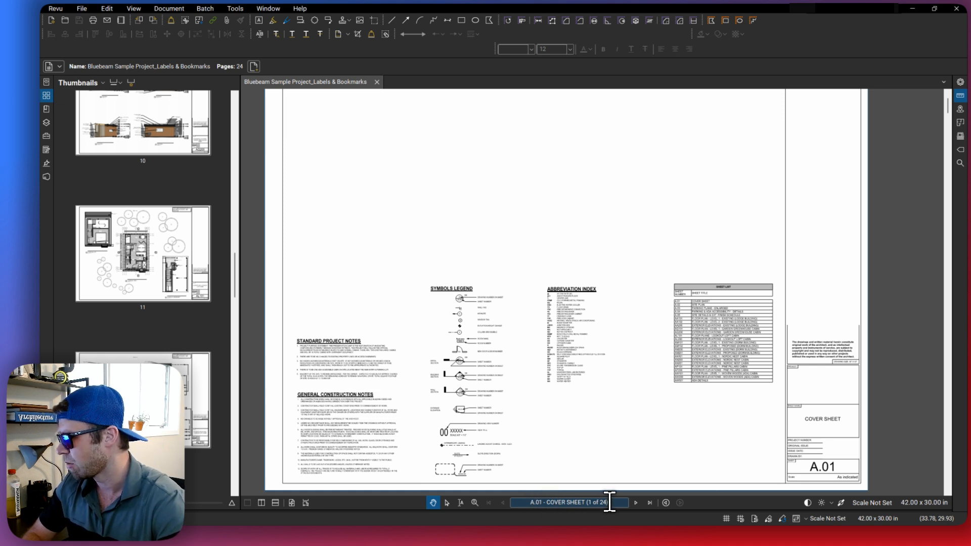
pyautogui.scroll(15, 187, 243)
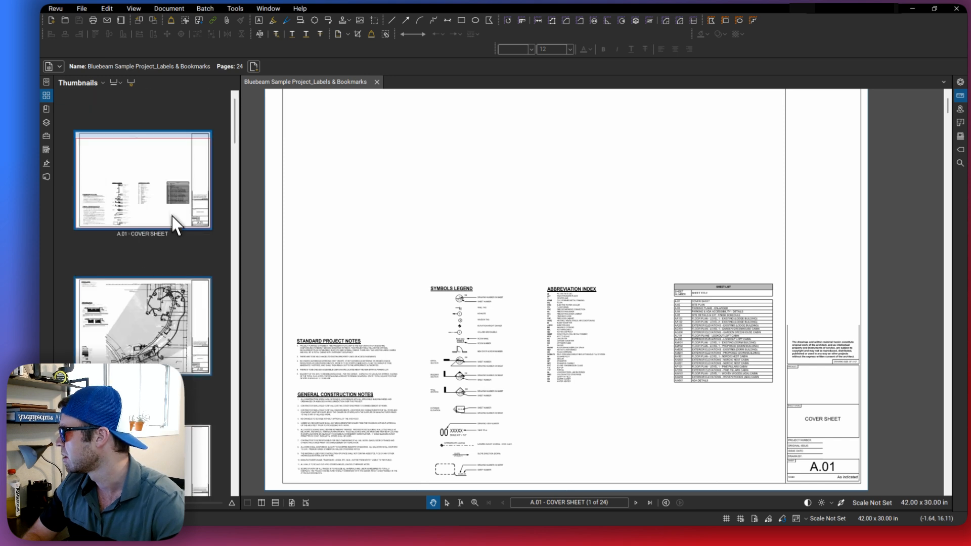
pyautogui.click(589, 502)
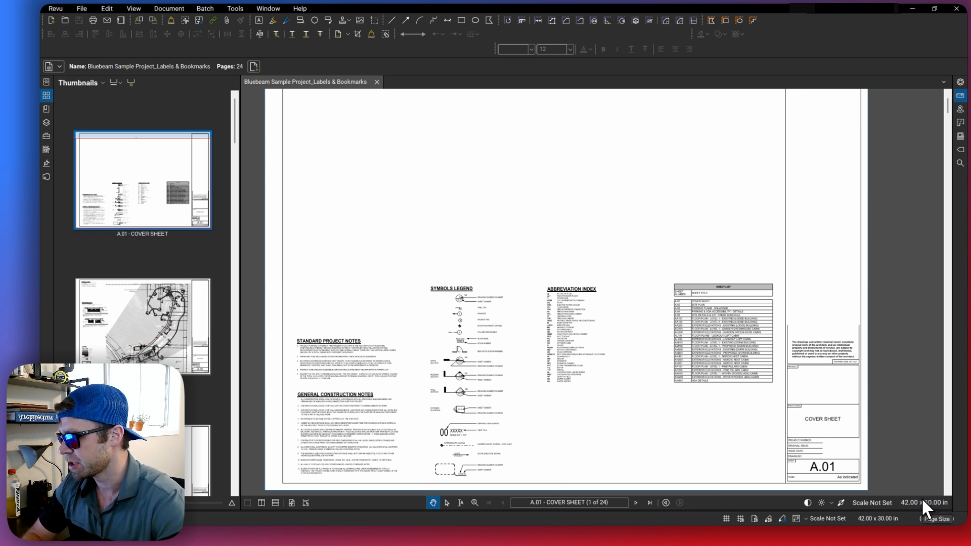
pyautogui.scroll(-4, 790, 401)
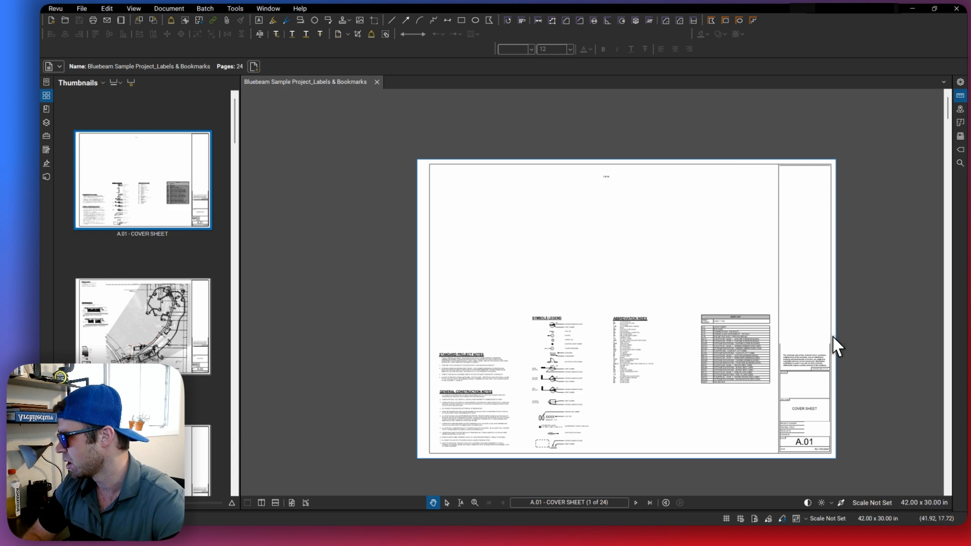
pyautogui.moveTo(835, 342); pyautogui.dragTo(805, 332)
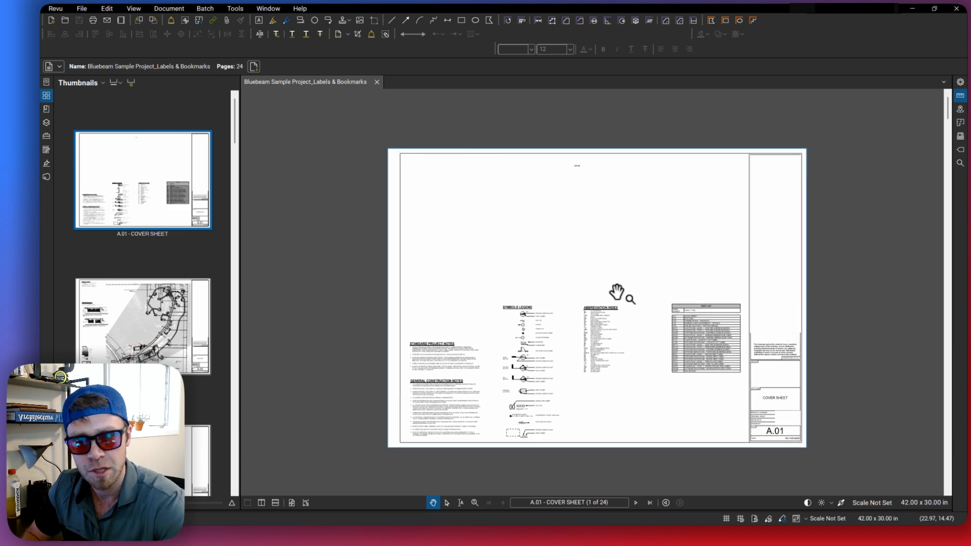
pyautogui.scroll(3, 596, 260)
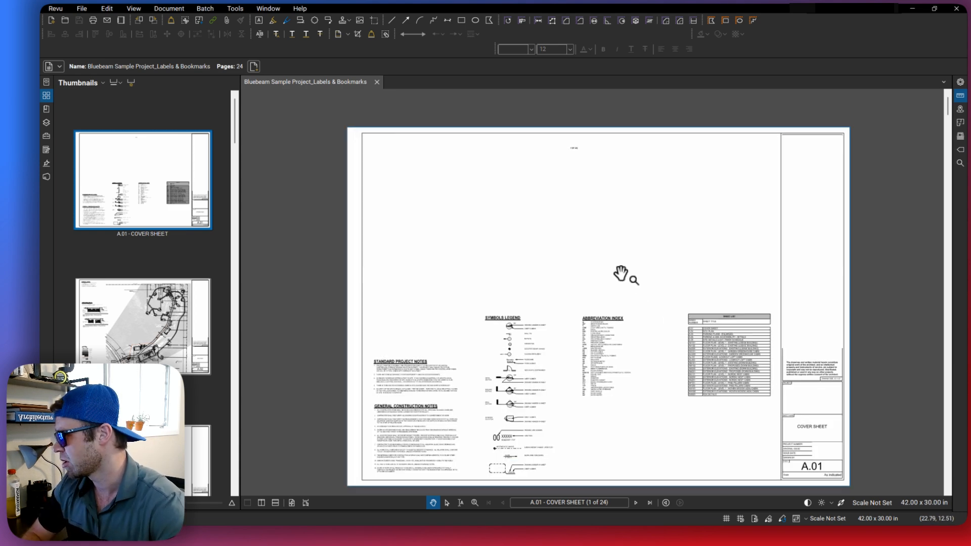
pyautogui.moveTo(616, 262); pyautogui.dragTo(641, 262)
pyautogui.scroll(1, 641, 257)
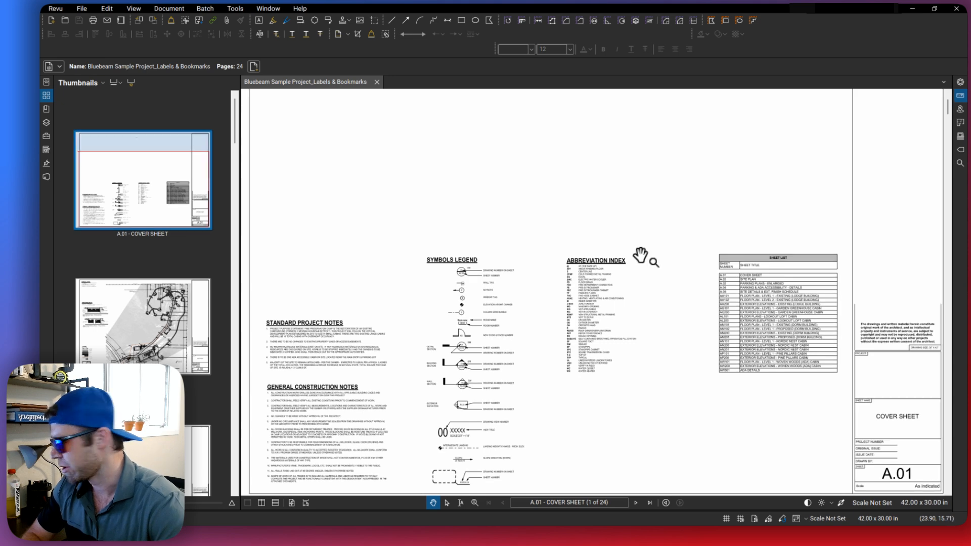
pyautogui.scroll(-1, 640, 255)
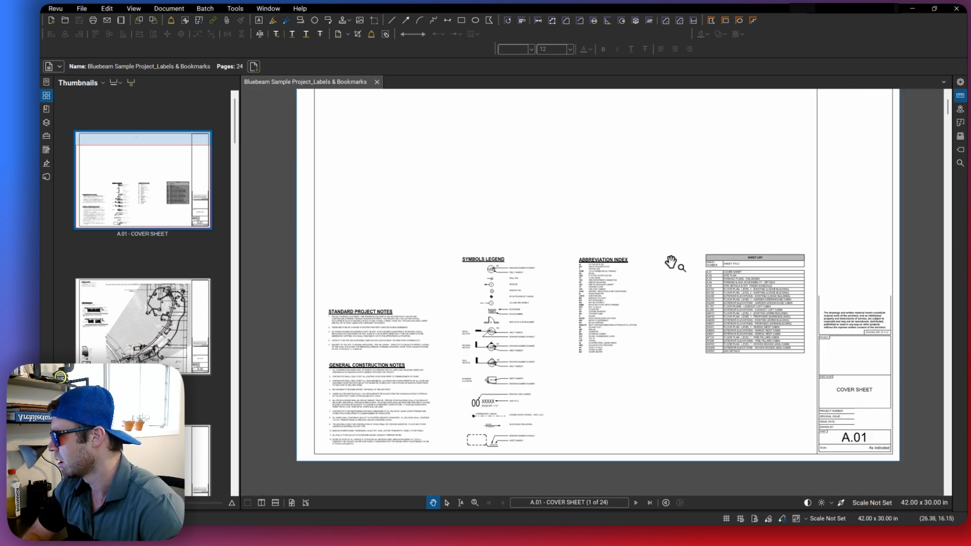
pyautogui.moveTo(669, 261); pyautogui.dragTo(646, 269)
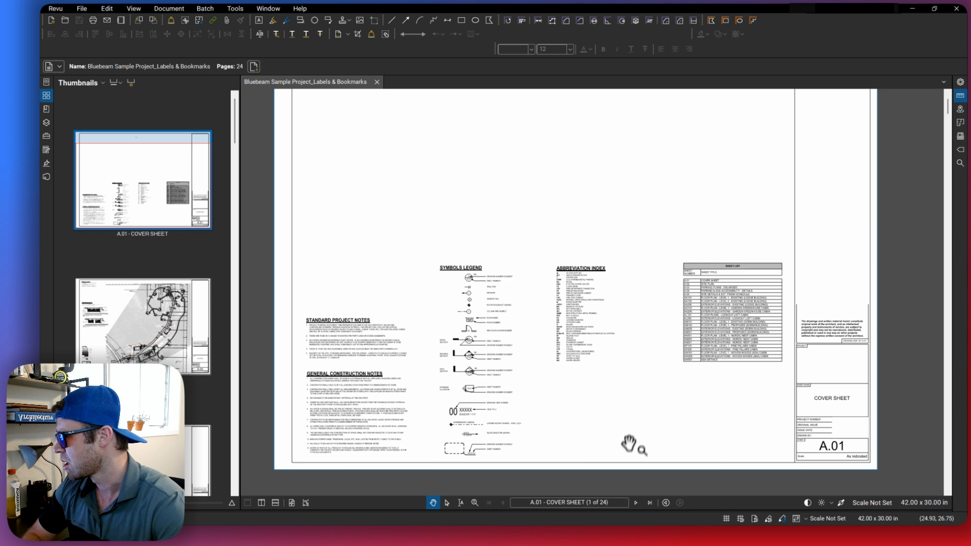
# - Jump to page 23 of the drawing set by page number, and on to page 18
pyautogui.click(613, 502)
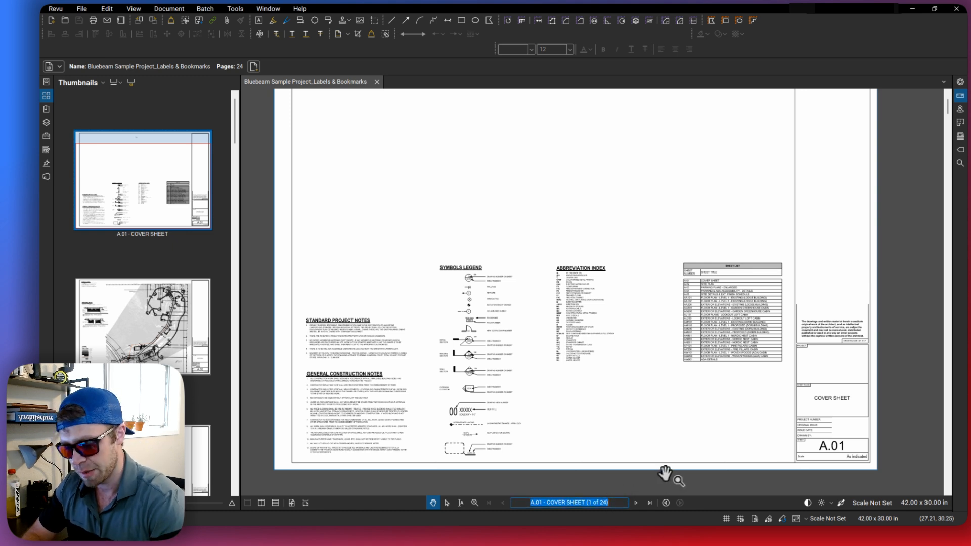
pyautogui.write('23')
pyautogui.press('Return')
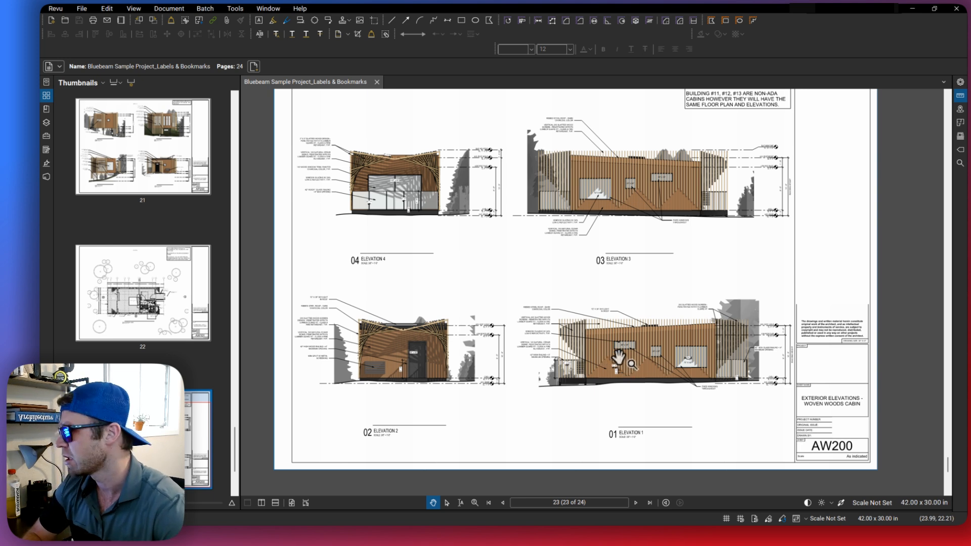
pyautogui.click(604, 502)
pyautogui.write('18')
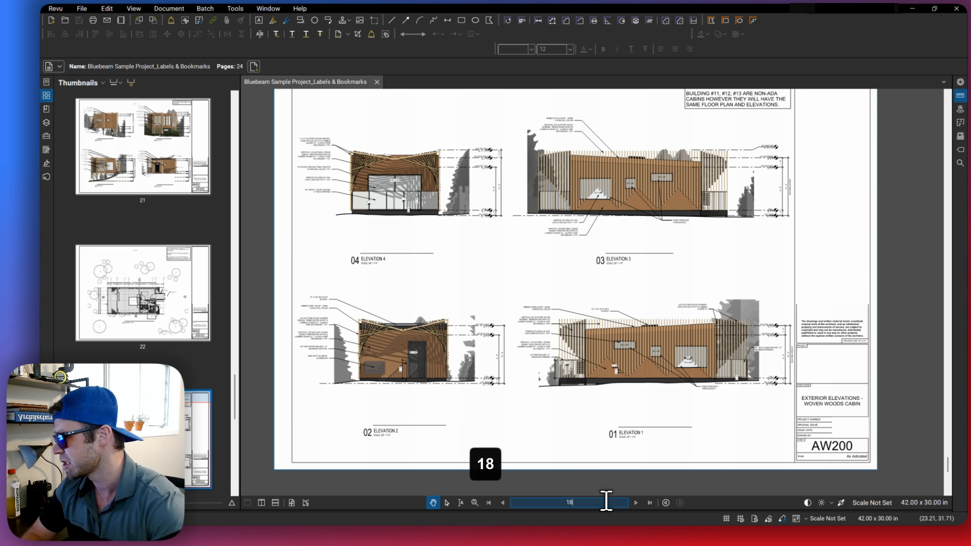
pyautogui.press('Return')
# - Return to the first page thumbnails, and hide and show the thumbnail list again
pyautogui.scroll(10, 139, 288)
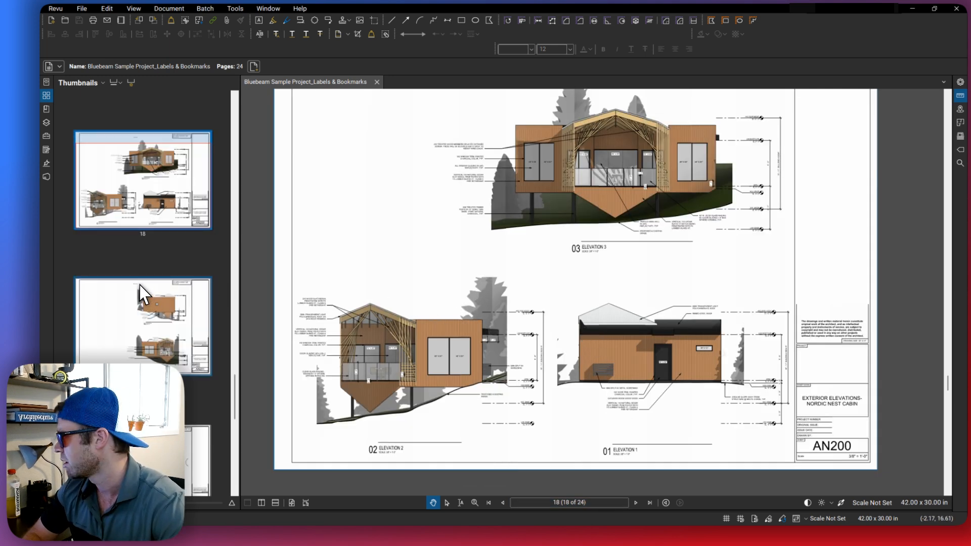
pyautogui.scroll(10, 145, 284)
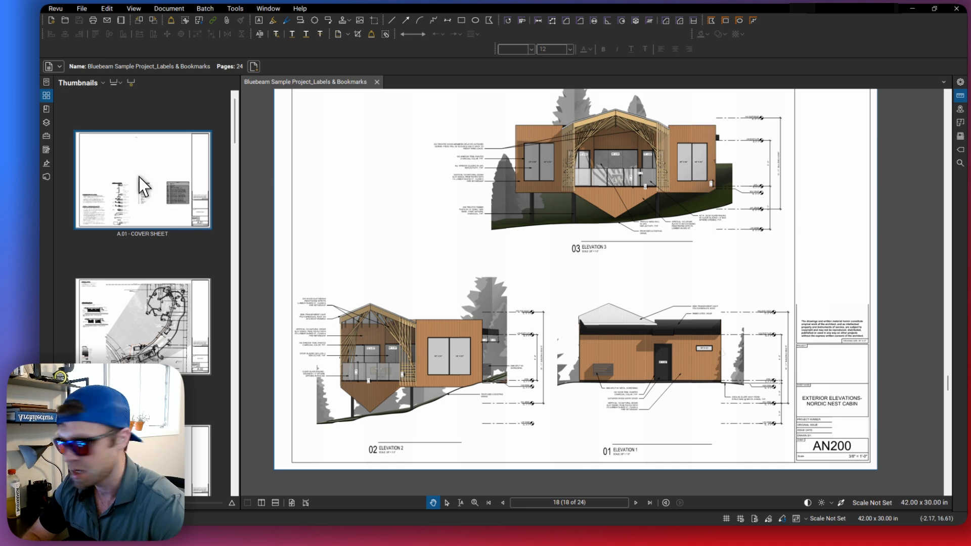
pyautogui.click(45, 92)
pyautogui.click(46, 92)
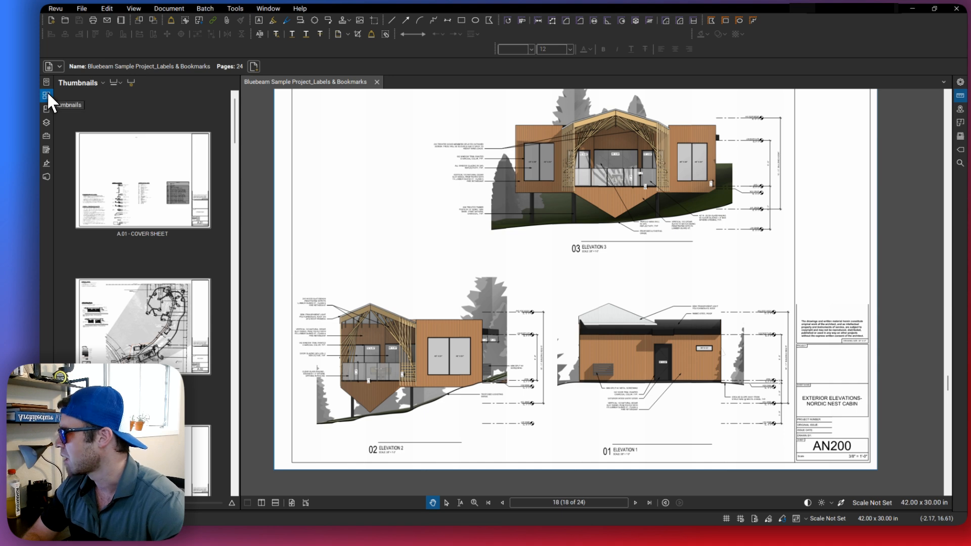
pyautogui.click(46, 92)
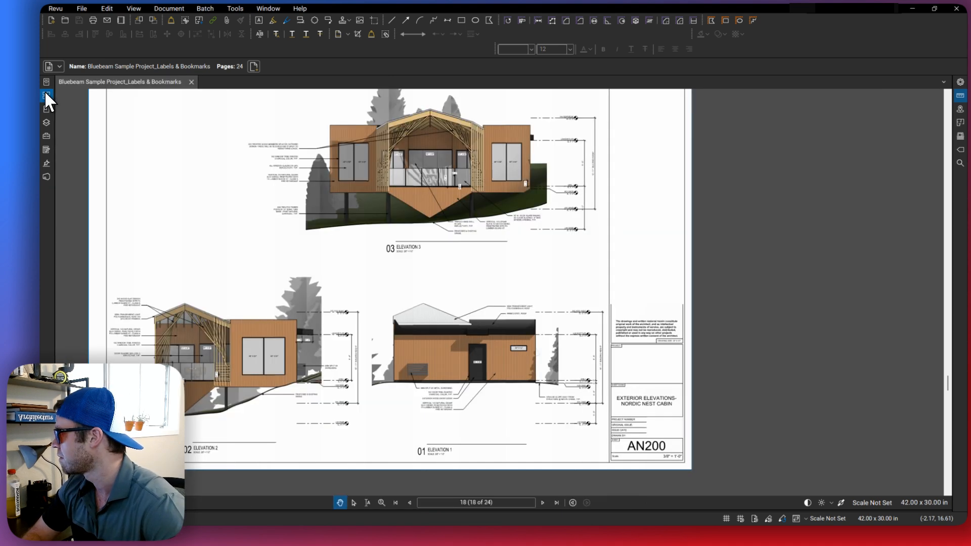
pyautogui.click(46, 93)
# - Widen the thumbnail list to two columns, look through the sheets to page 24, and restore the single-column width
pyautogui.scroll(-10, 128, 182)
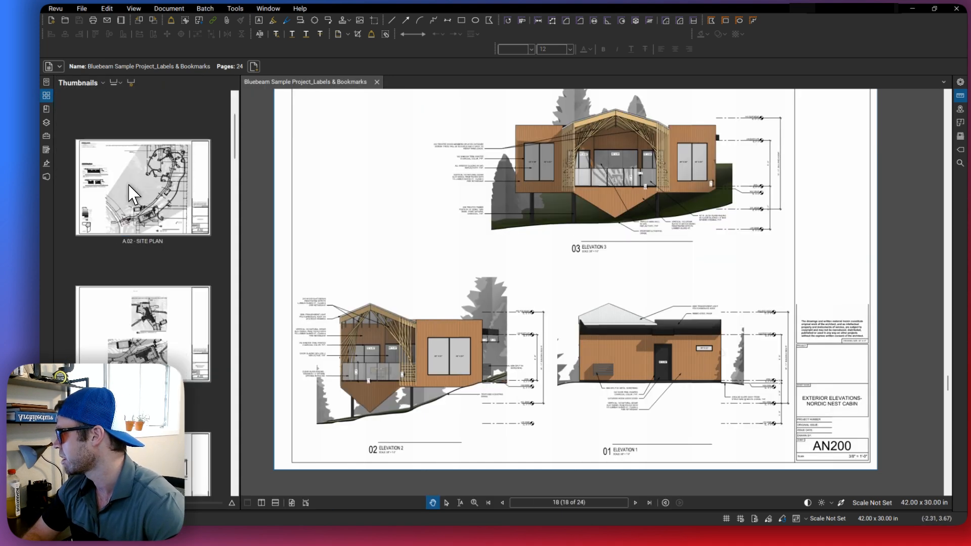
pyautogui.moveTo(238, 220); pyautogui.dragTo(371, 221)
pyautogui.scroll(15, 150, 260)
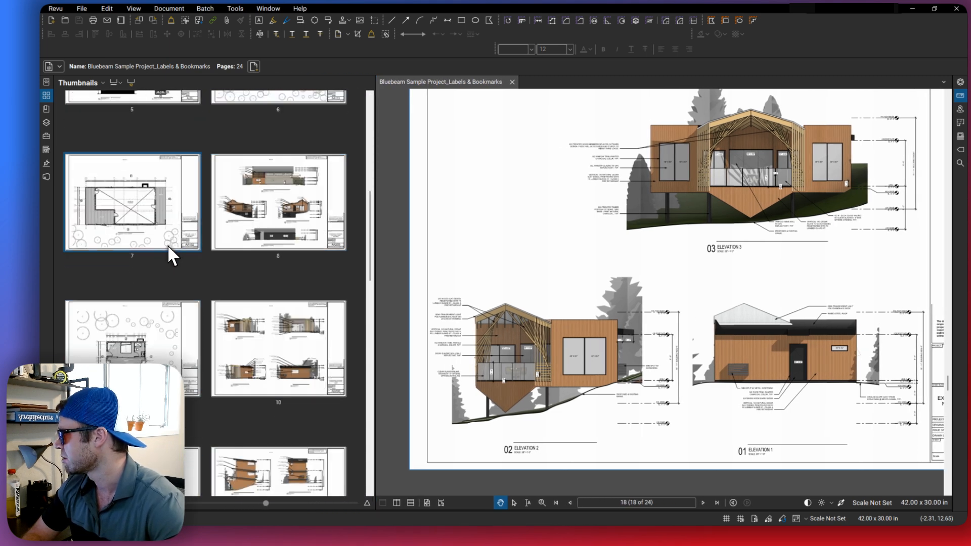
pyautogui.scroll(-15, 173, 240)
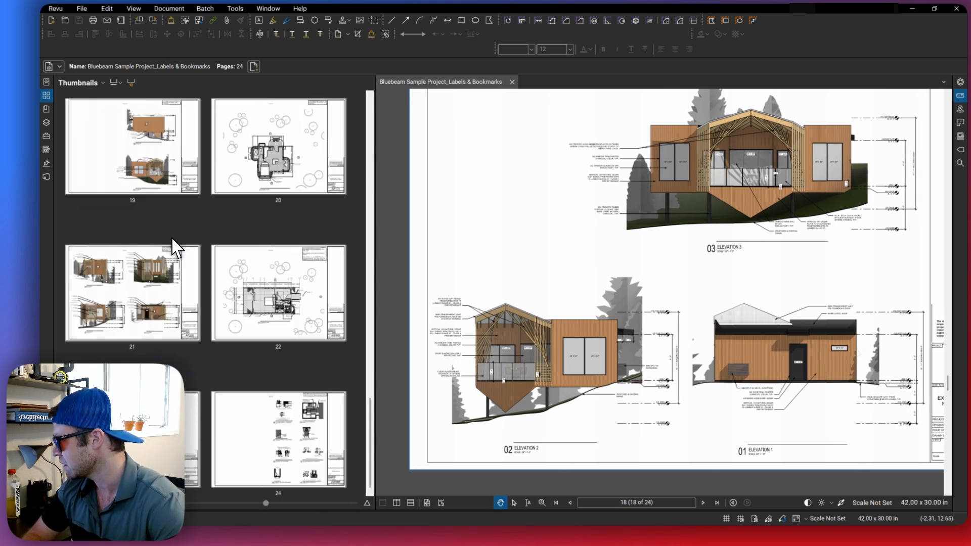
pyautogui.scroll(15, 192, 199)
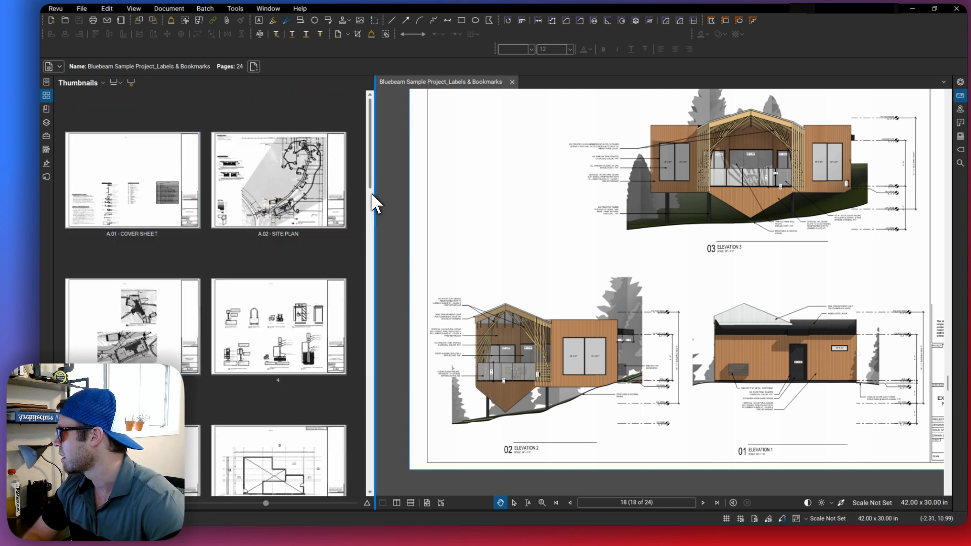
pyautogui.moveTo(372, 201); pyautogui.dragTo(235, 198)
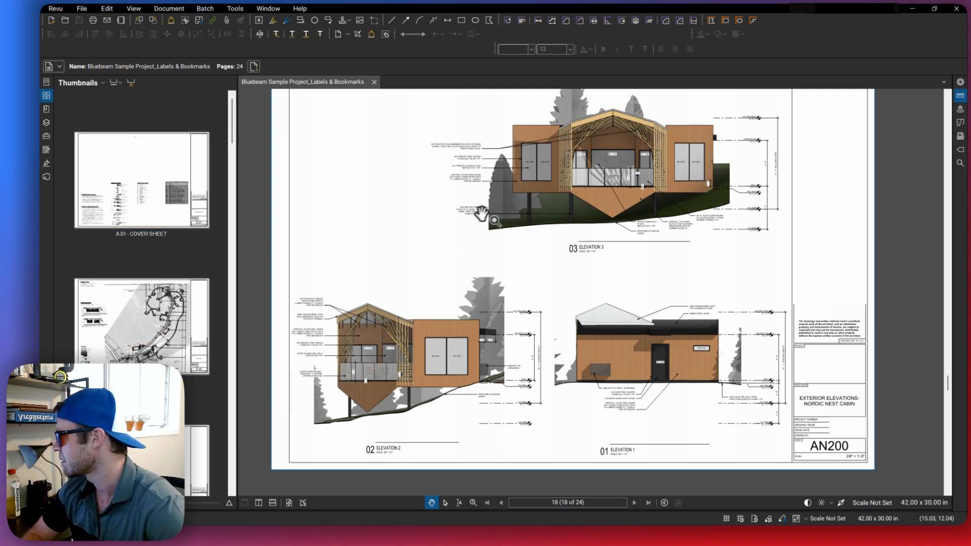
# - View the document's bookmarks, grouped by building, and return to the page thumbnails
pyautogui.click(46, 108)
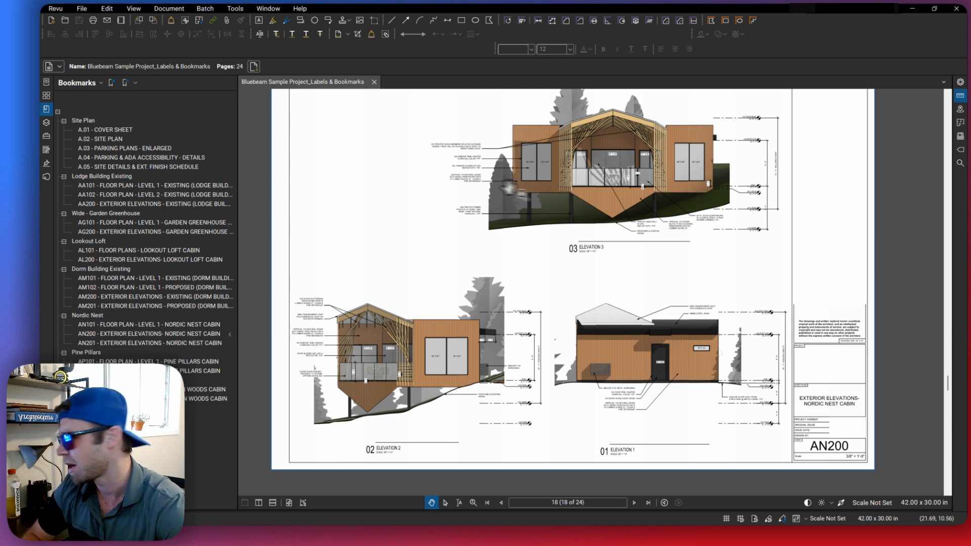
pyautogui.click(46, 95)
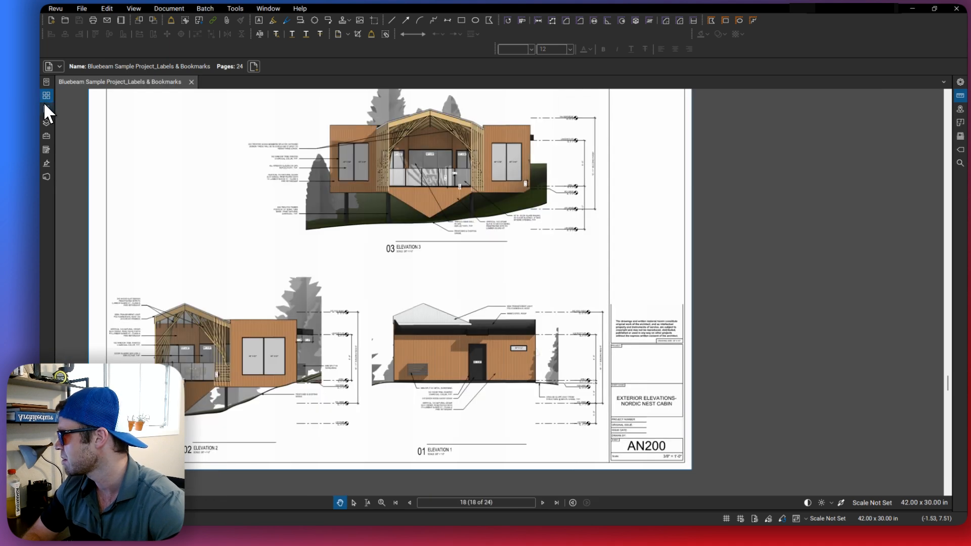
pyautogui.click(45, 108)
pyautogui.click(45, 94)
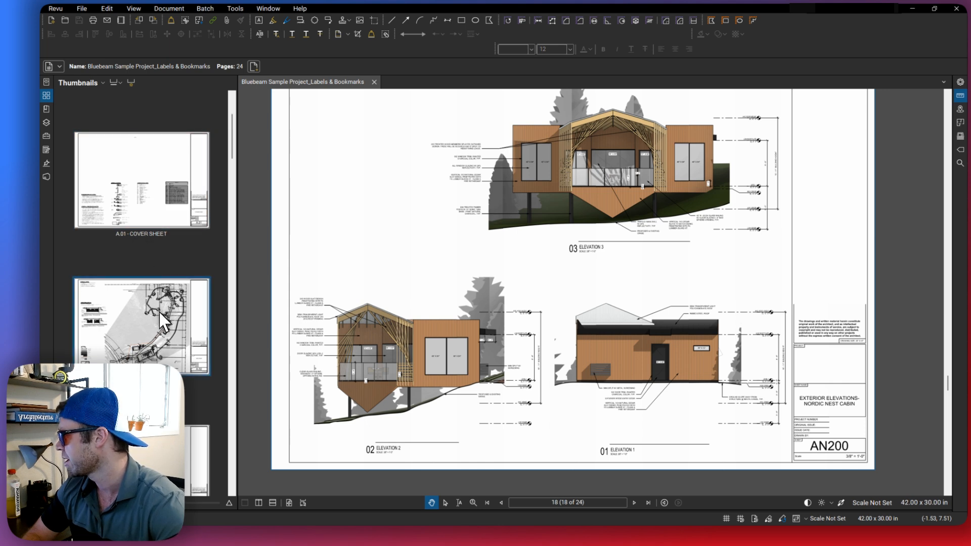
# - Open the A.02 site plan from its thumbnail, and go to the unlabelled third page, Parking Plans - Enlarged
pyautogui.scroll(-2, 147, 263)
pyautogui.scroll(1, 141, 241)
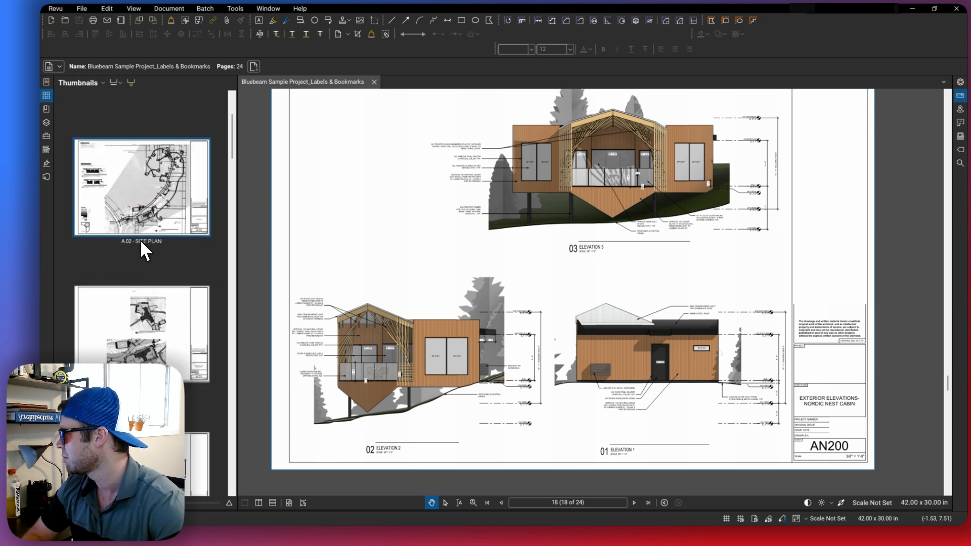
pyautogui.click(136, 220)
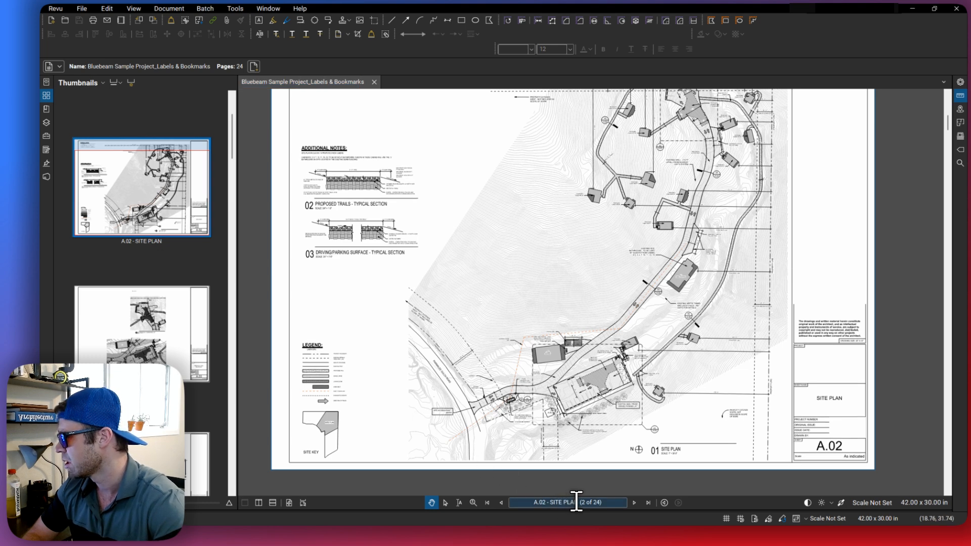
pyautogui.scroll(-1, 439, 467)
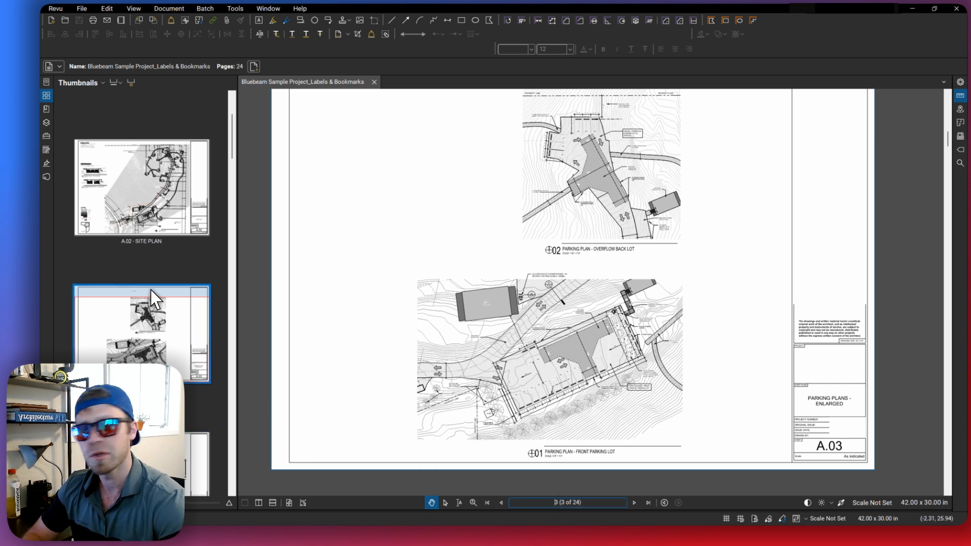
# - Change the label of the first page, the A.01 cover sheet, to SHEET LABEL
pyautogui.scroll(3, 150, 286)
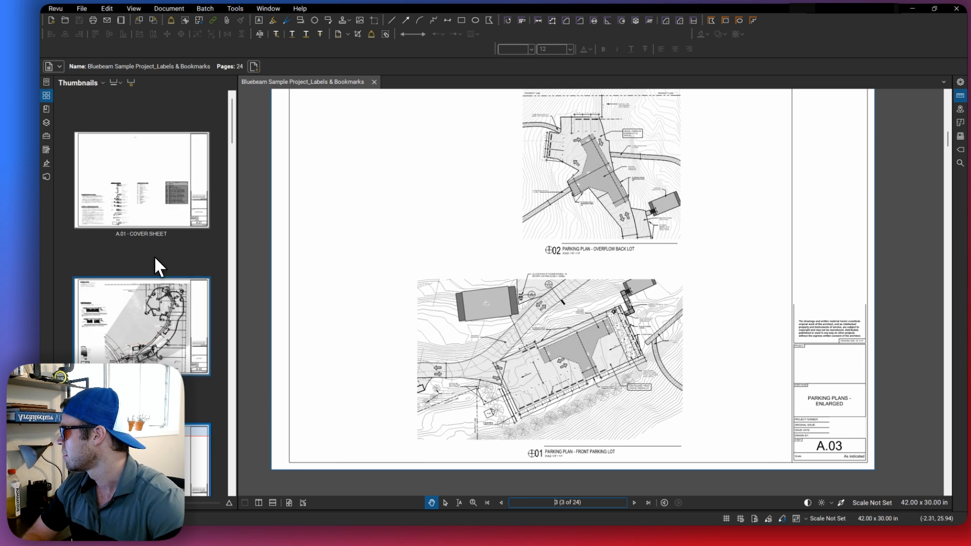
pyautogui.click(149, 234)
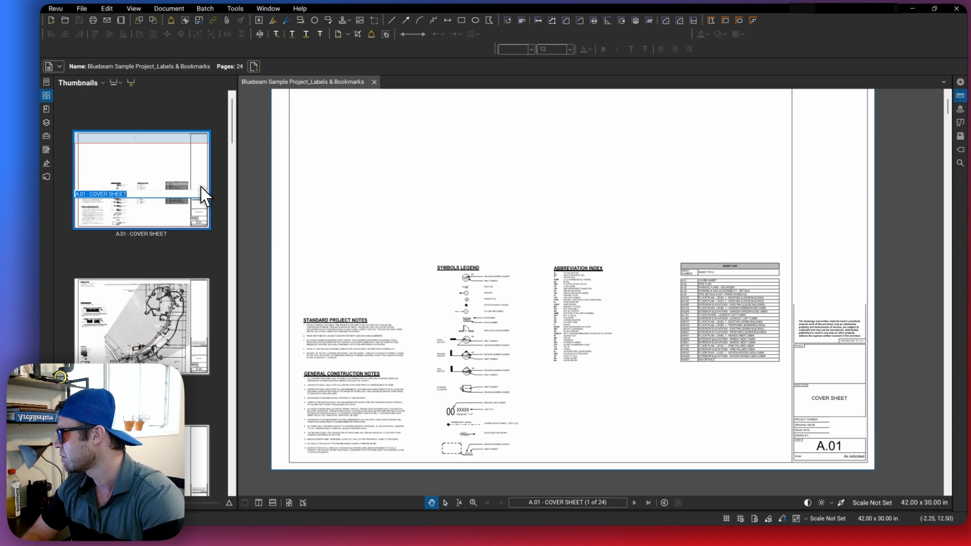
pyautogui.write('SHEET L')
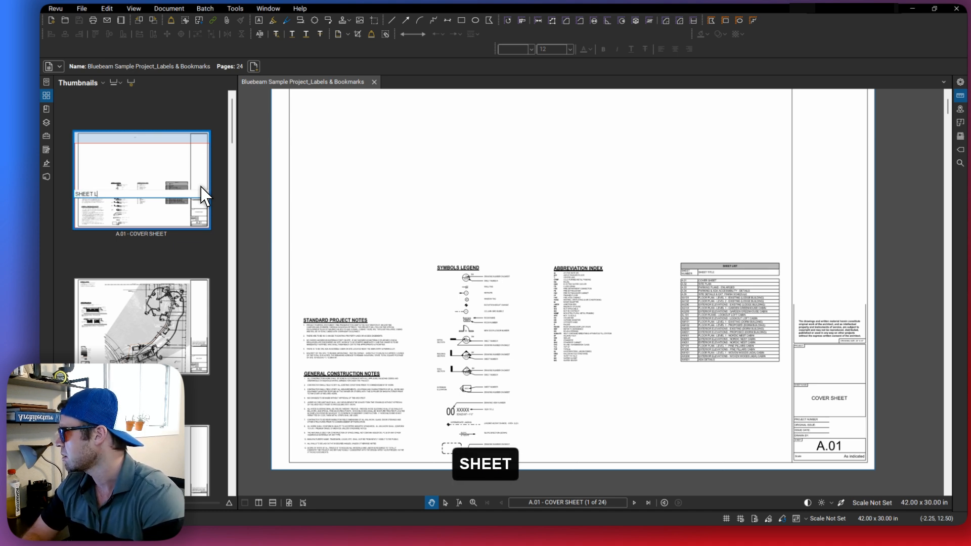
pyautogui.write('ABEL')
pyautogui.press('Return')
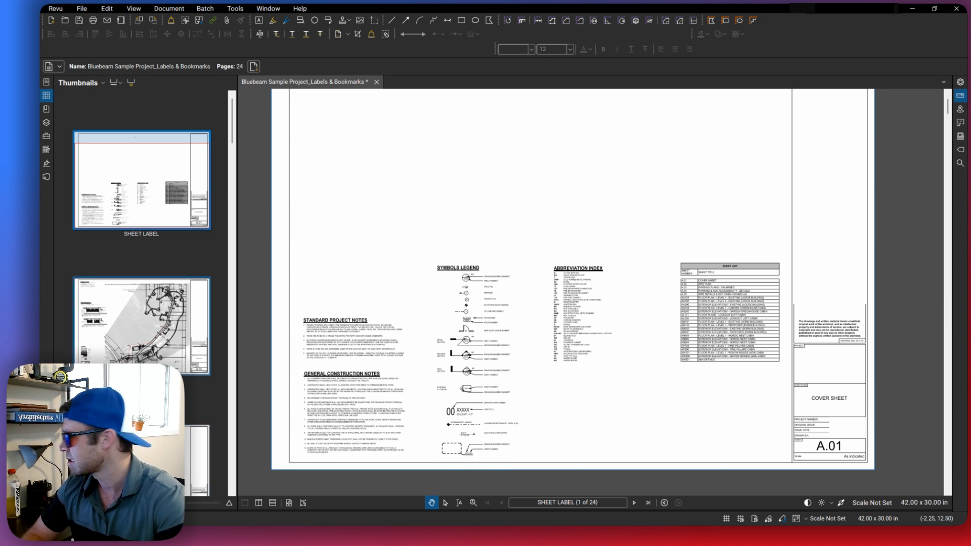
# - Change the label of the second page, the A.02 site plan, to TEST LABEL
pyautogui.click(141, 381)
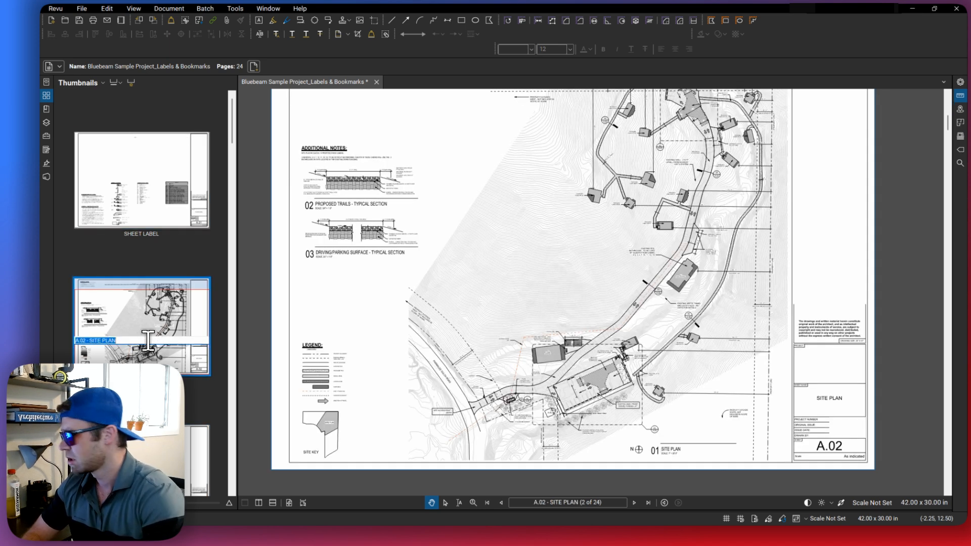
pyautogui.write('TEST')
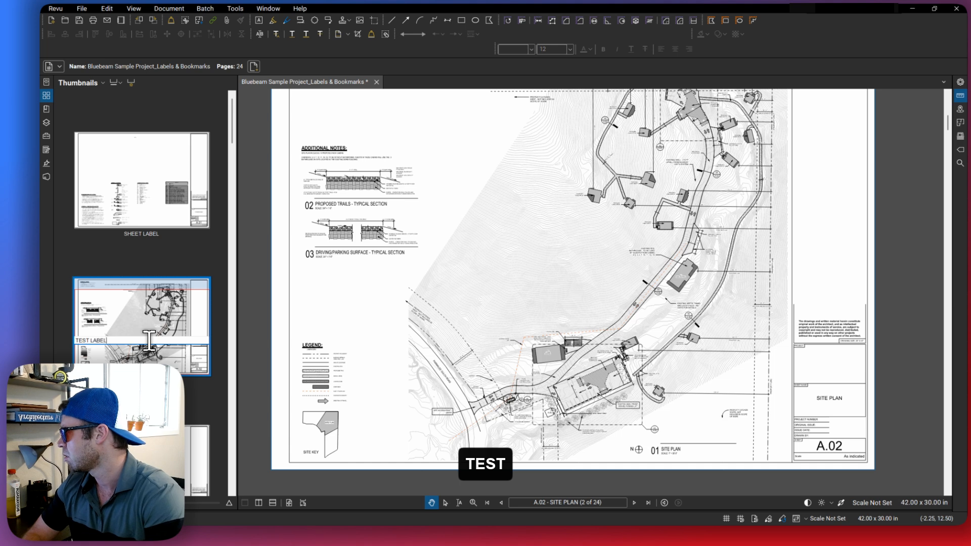
pyautogui.write(' LABEL')
pyautogui.press('Return')
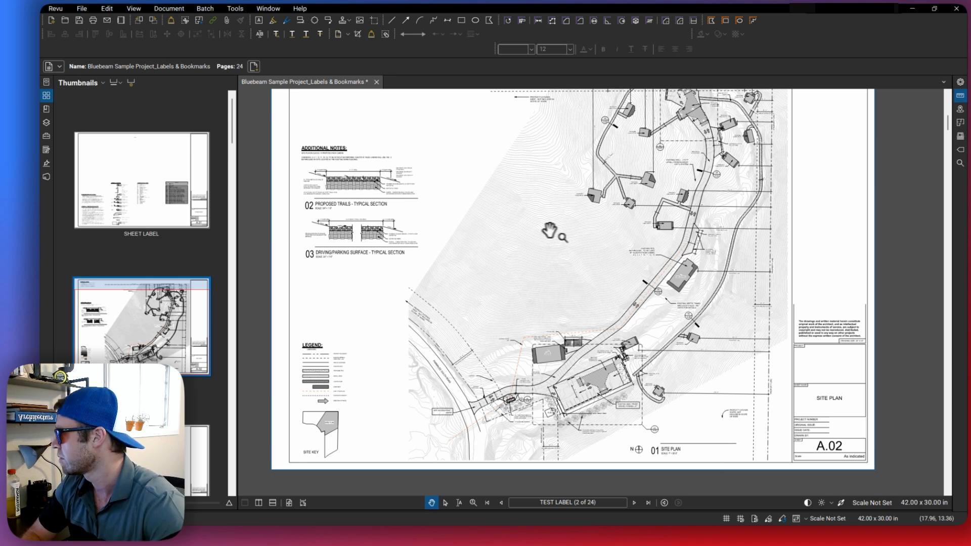
# - Hide the page labels beneath the thumbnails and show them again
pyautogui.click(114, 82)
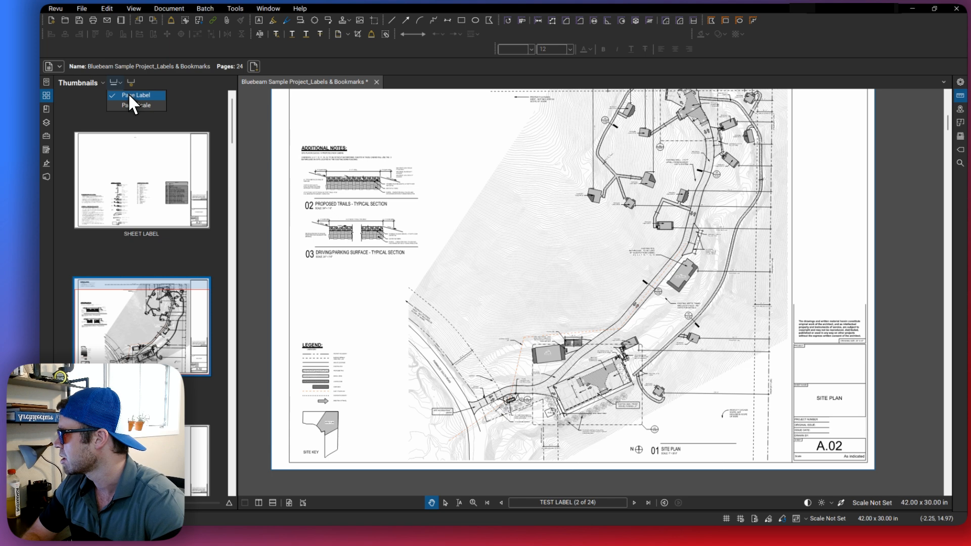
pyautogui.click(128, 93)
pyautogui.click(117, 82)
pyautogui.click(122, 92)
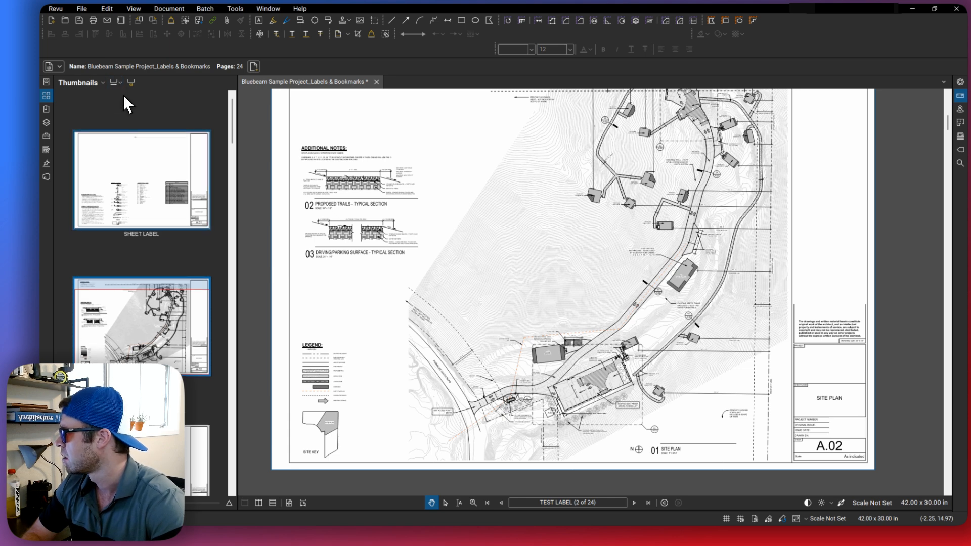
# - Show the page scale beneath each thumbnail and hide it again
pyautogui.click(114, 81)
pyautogui.click(135, 105)
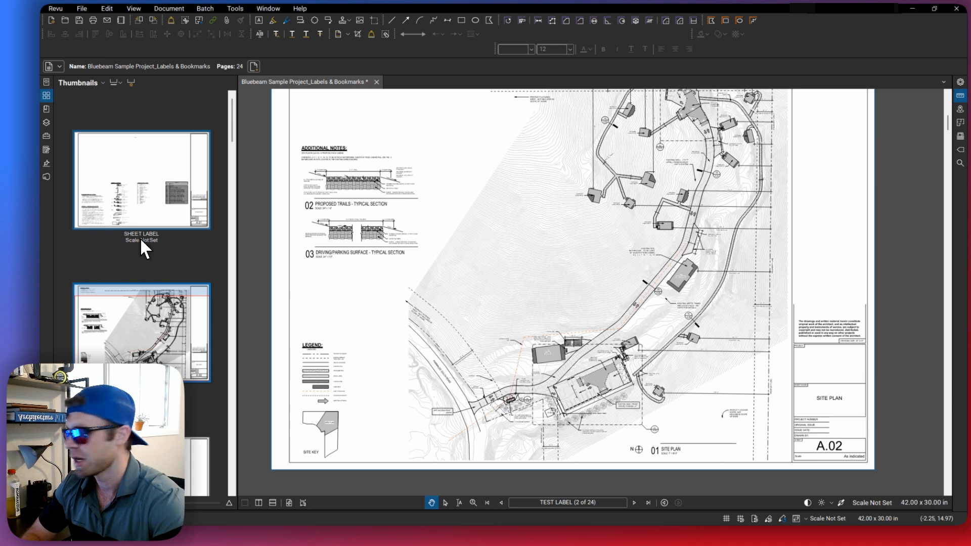
pyautogui.click(113, 81)
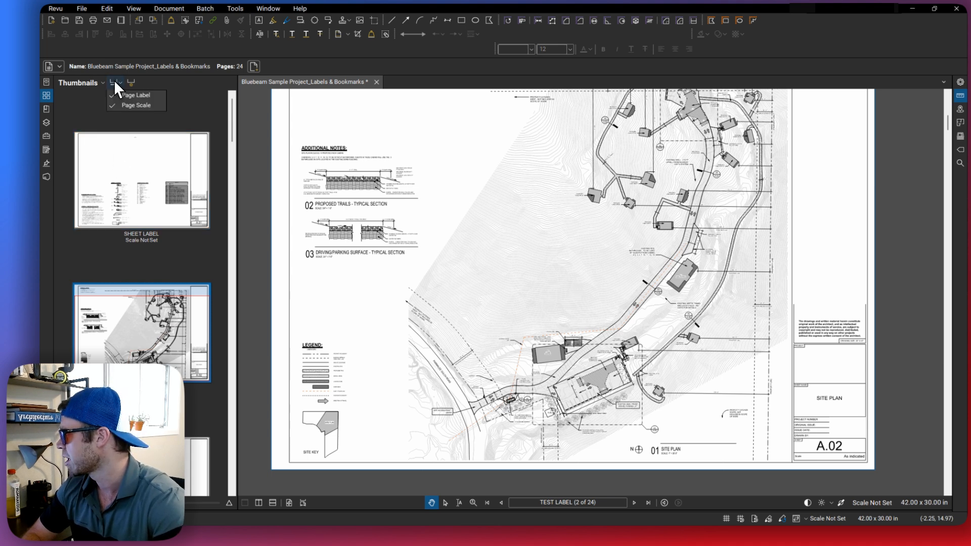
pyautogui.click(135, 101)
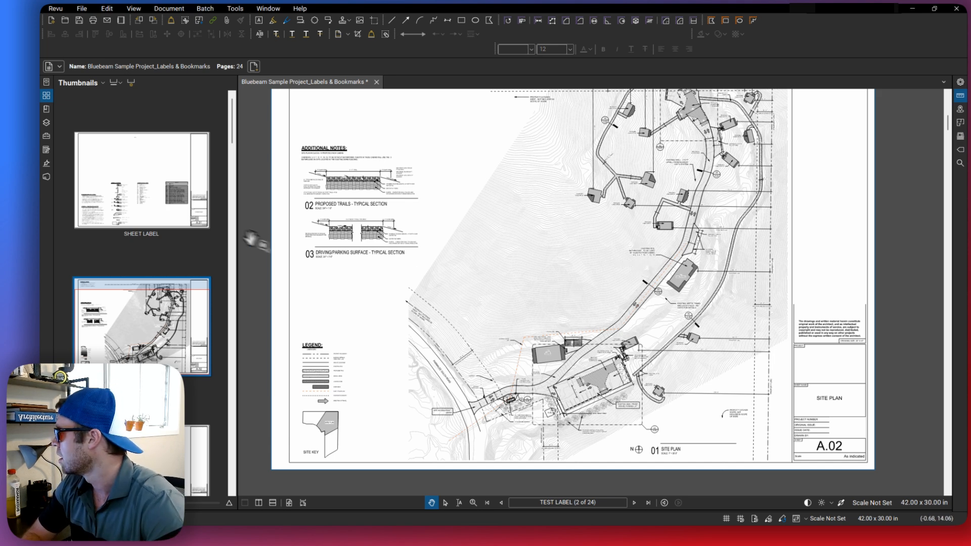
# - Display the page scales beneath the thumbnails and look through the sheets for one with a scale set
pyautogui.scroll(-5, 158, 234)
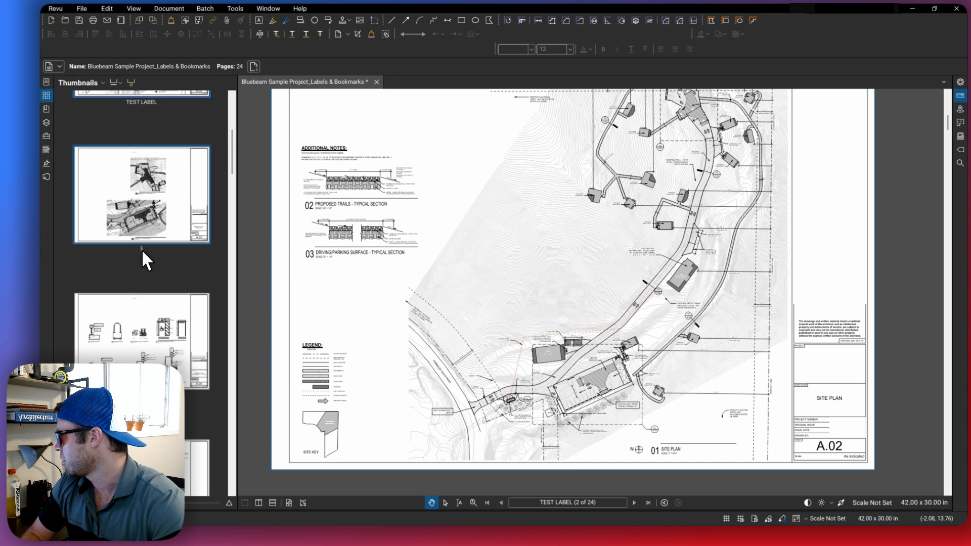
pyautogui.scroll(-10, 142, 250)
pyautogui.scroll(15, 147, 257)
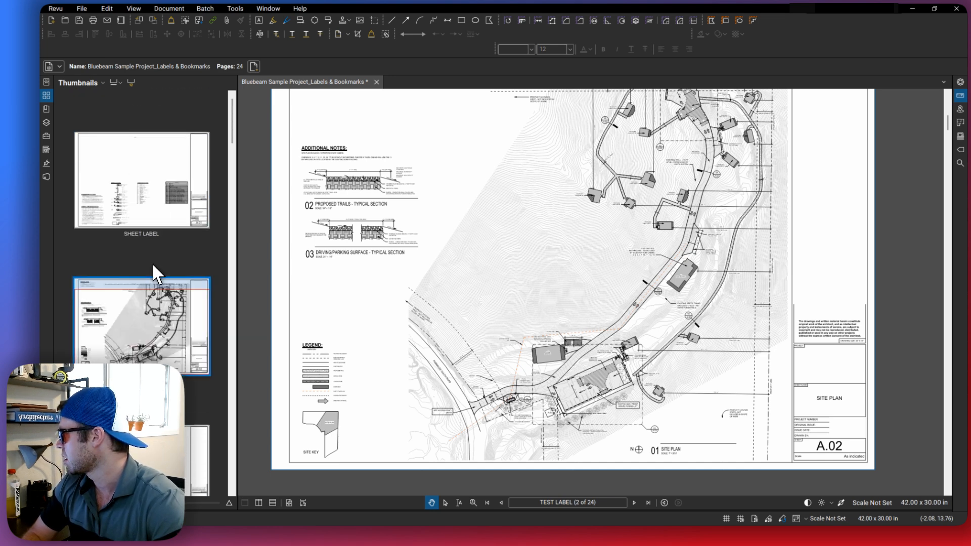
pyautogui.click(114, 82)
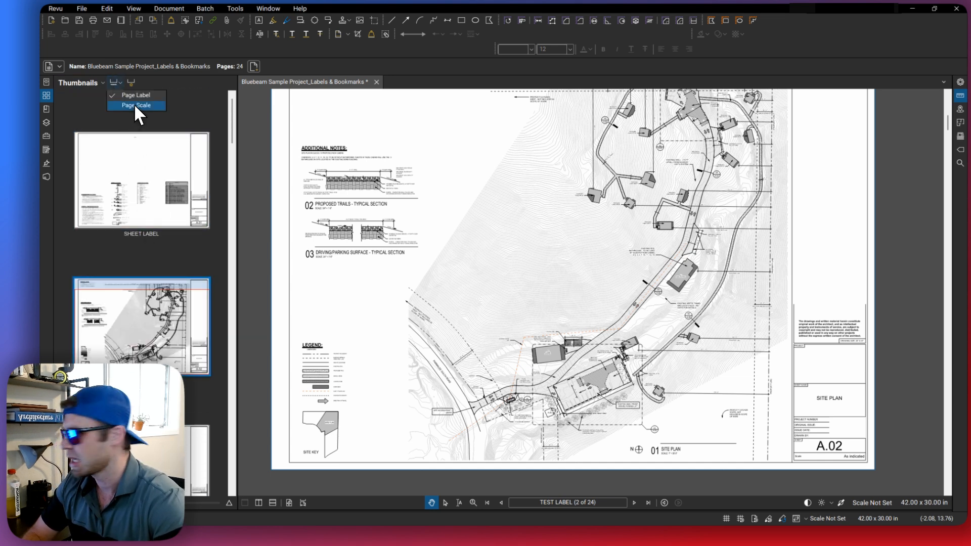
pyautogui.click(134, 104)
pyautogui.scroll(-15, 152, 228)
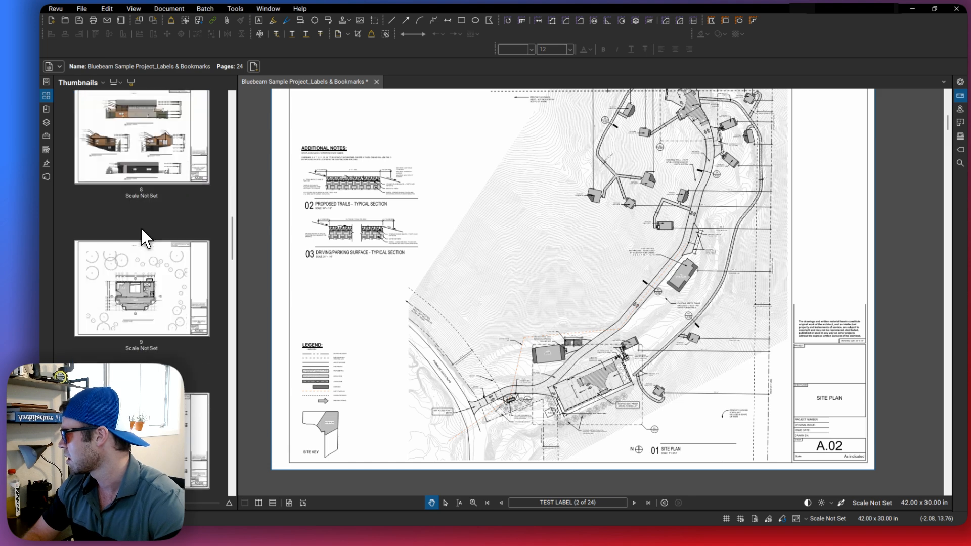
pyautogui.scroll(-5, 151, 273)
pyautogui.scroll(-5, 154, 339)
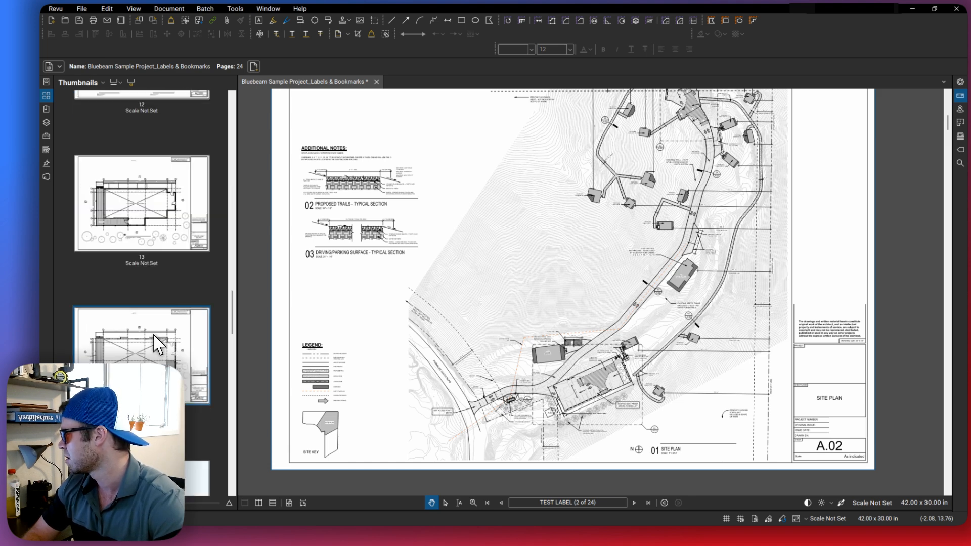
pyautogui.scroll(-10, 155, 336)
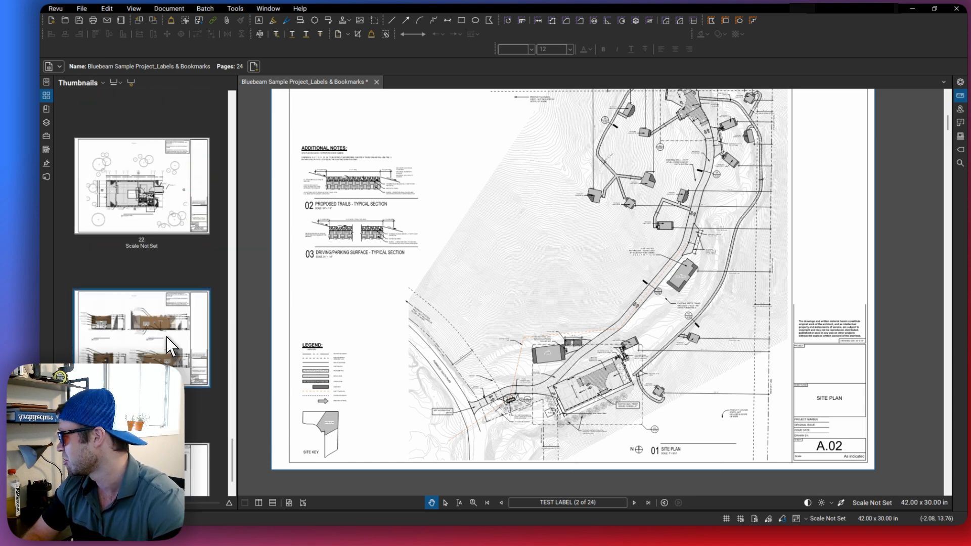
pyautogui.scroll(15, 167, 338)
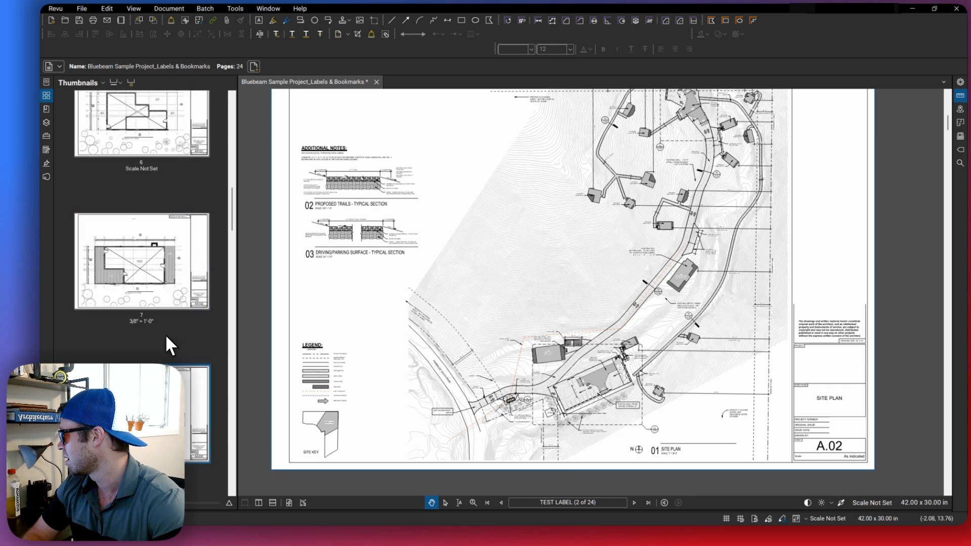
# - Open page 7, the AA102 floor plan, examine the scale in its title block, and hide the page scales beneath the thumbnails
pyautogui.click(134, 289)
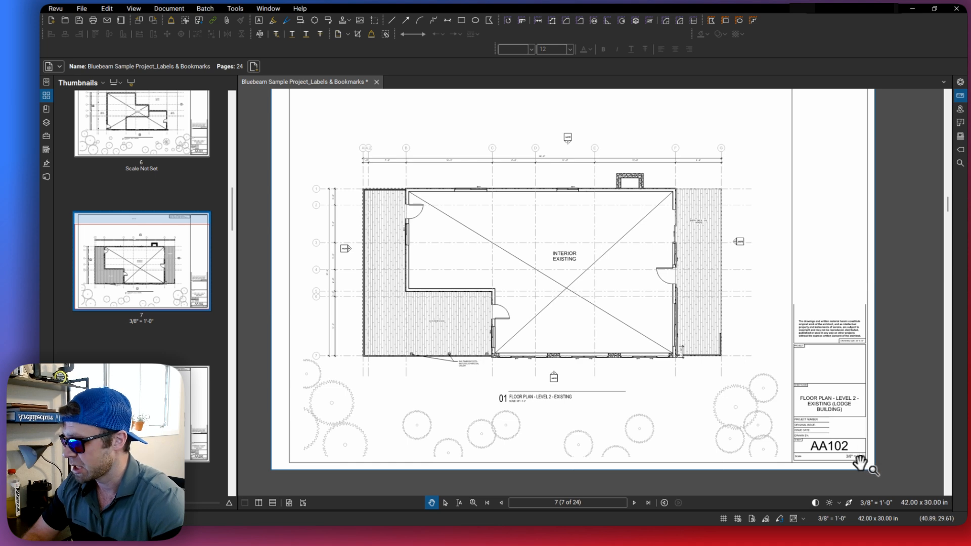
pyautogui.scroll(5, 862, 462)
pyautogui.moveTo(777, 410); pyautogui.dragTo(627, 397)
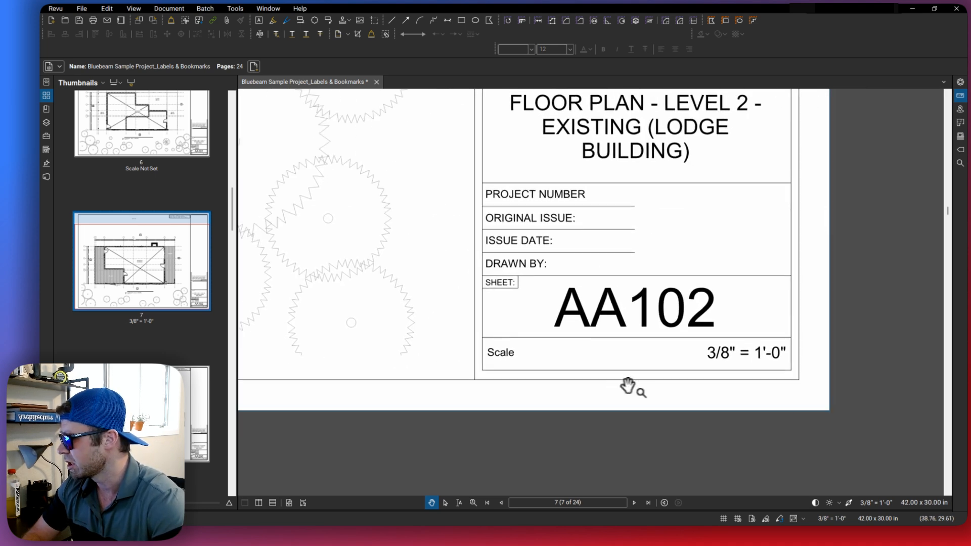
pyautogui.scroll(1, 662, 386)
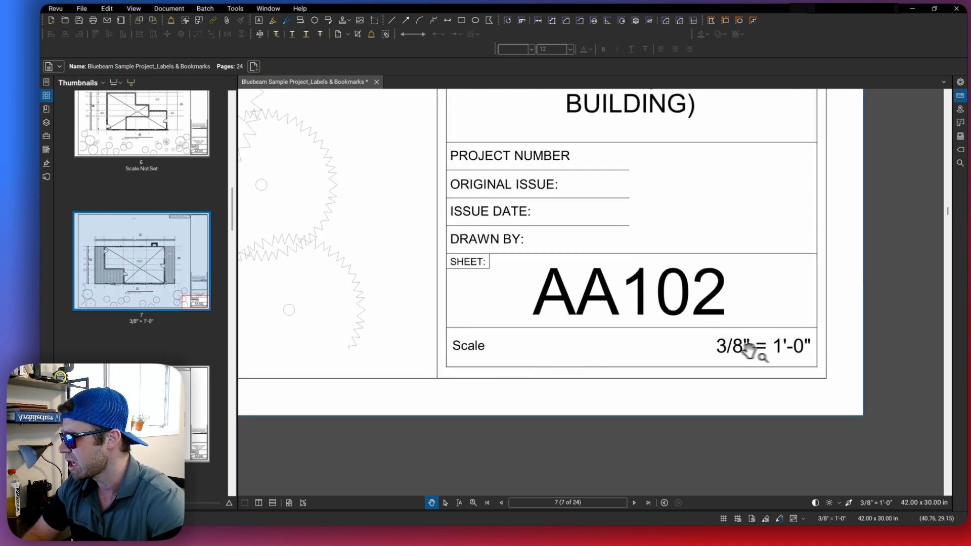
pyautogui.scroll(-7, 676, 340)
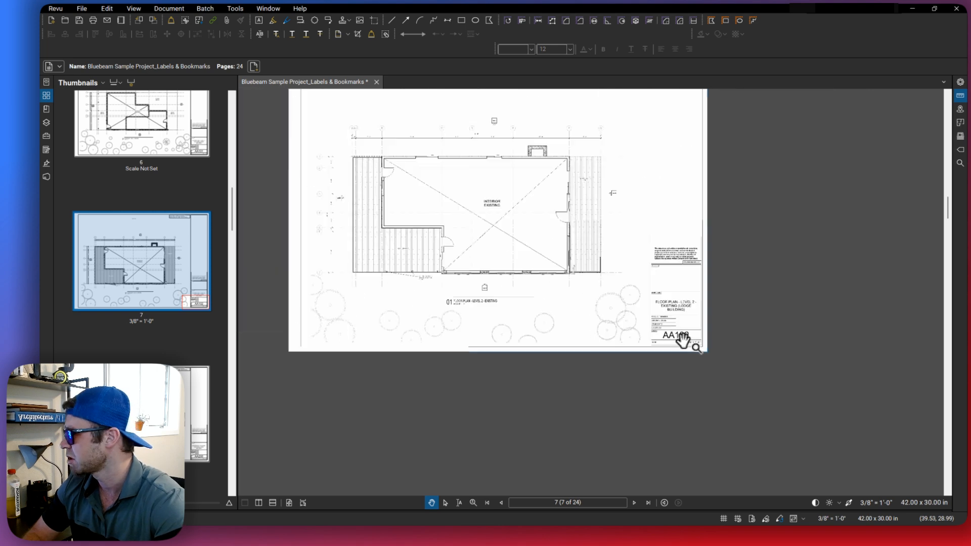
pyautogui.scroll(1, 627, 298)
pyautogui.scroll(2, 627, 298)
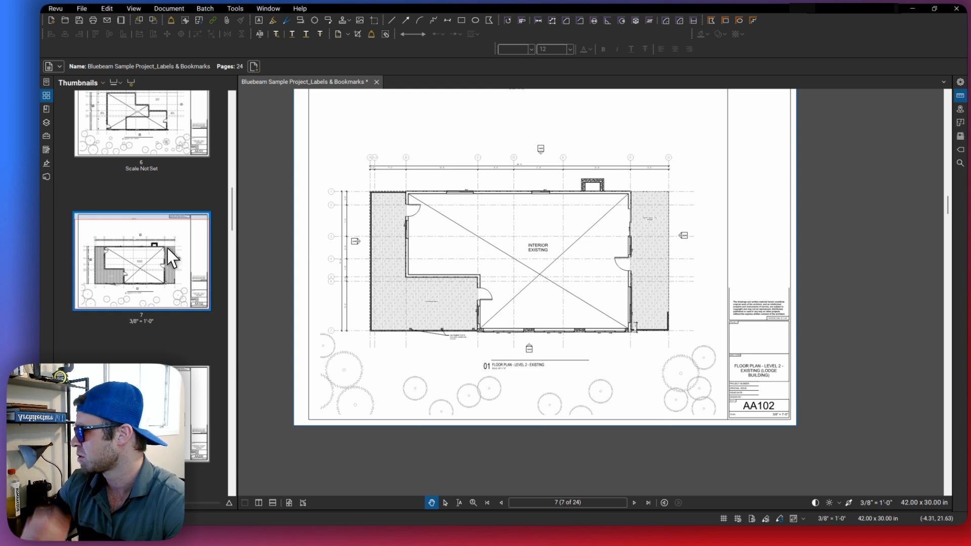
pyautogui.click(120, 84)
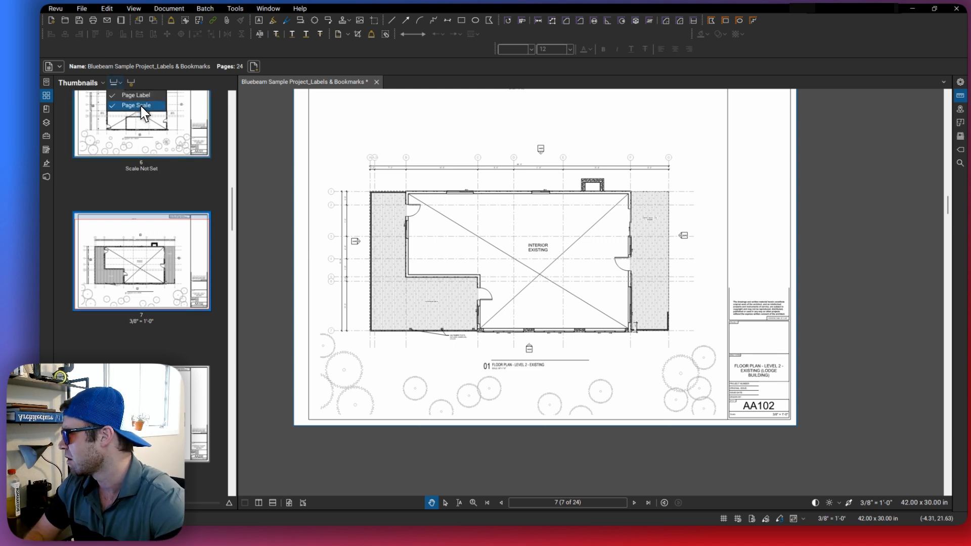
pyautogui.click(141, 105)
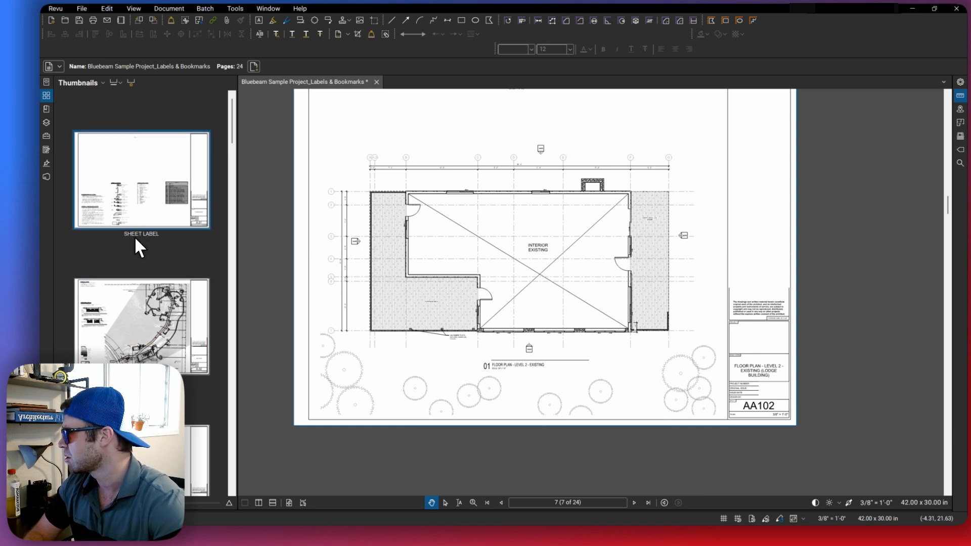
# - Change the label of page 7, the AA102 level 2 floor plan, to EDITING
pyautogui.scroll(-10, 146, 263)
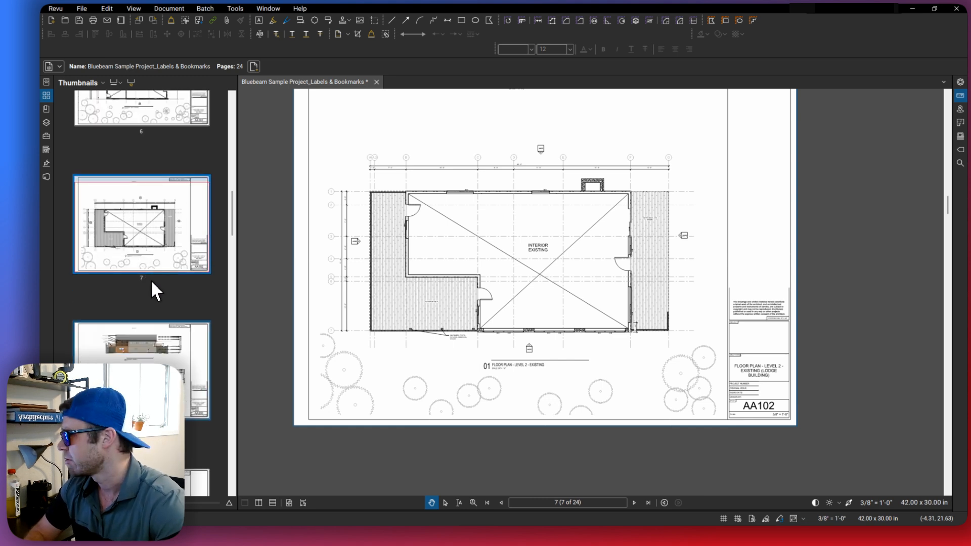
pyautogui.click(139, 278)
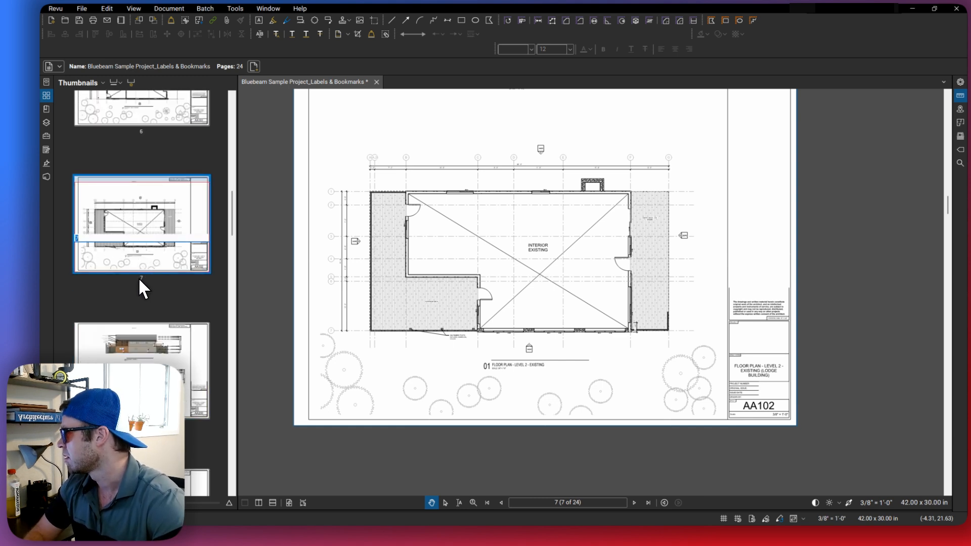
pyautogui.write('EDITING')
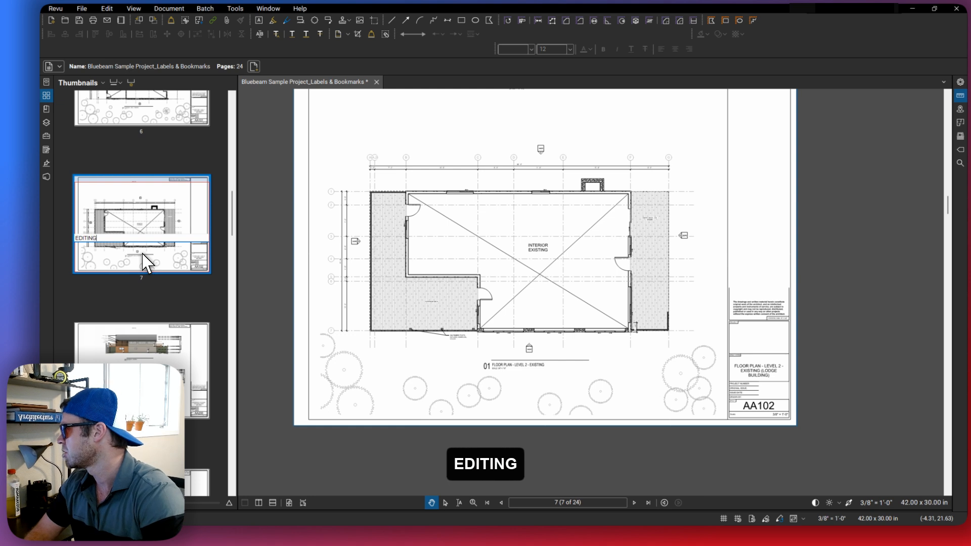
pyautogui.press('Return')
# - Change the label of page 8, the AA200 exterior elevations, to WEIRD LABELS
pyautogui.click(141, 390)
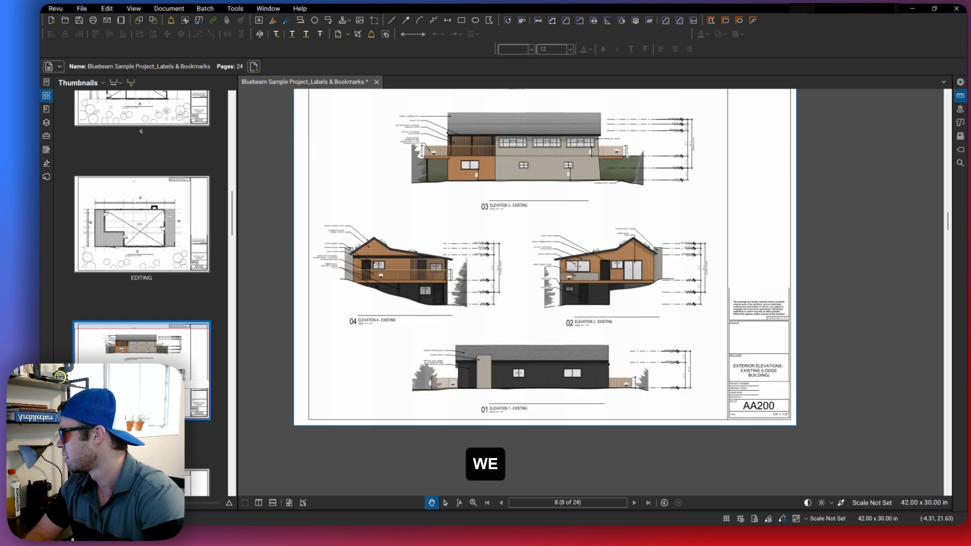
pyautogui.write('WEIRD LABELS')
pyautogui.press('Return')
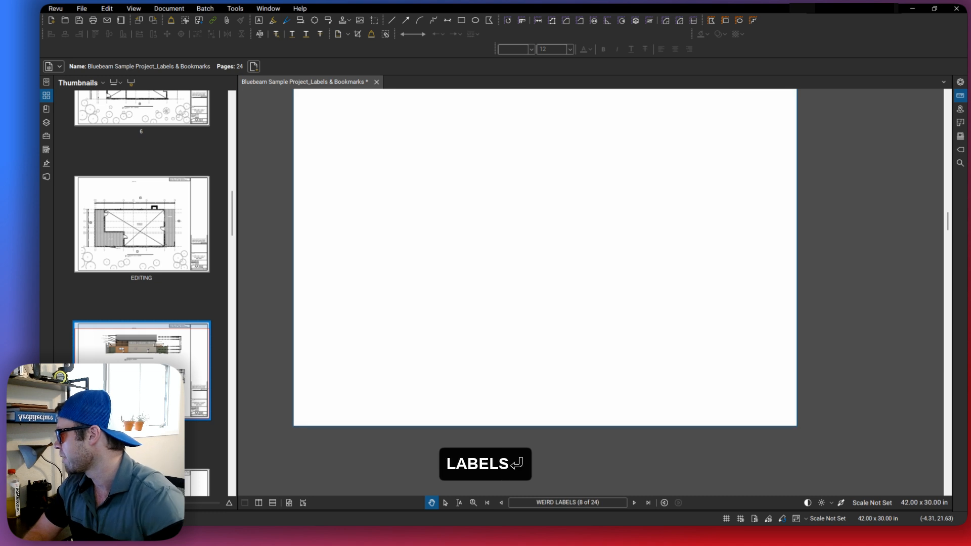
# - Reset all page labels in the drawing set to match their page numbers
pyautogui.scroll(5, 172, 337)
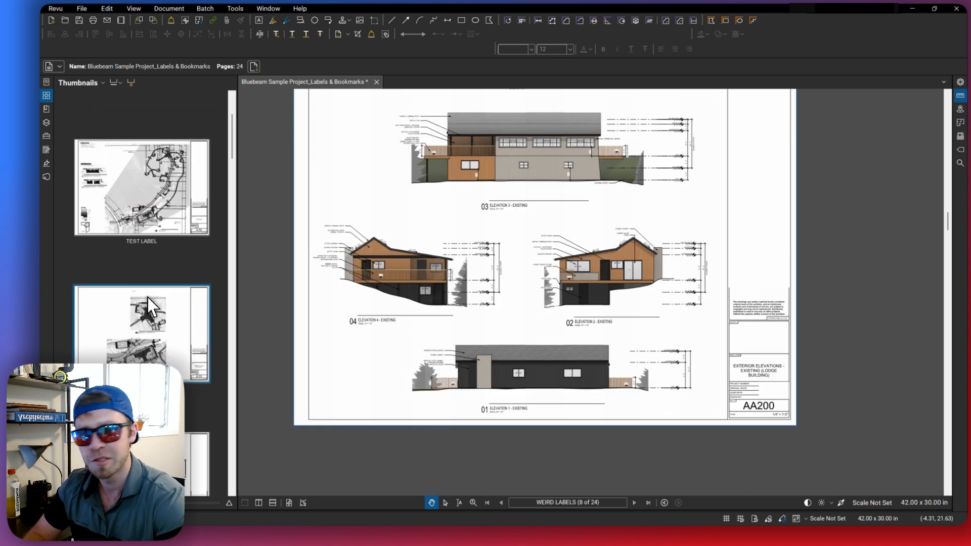
pyautogui.scroll(3, 148, 298)
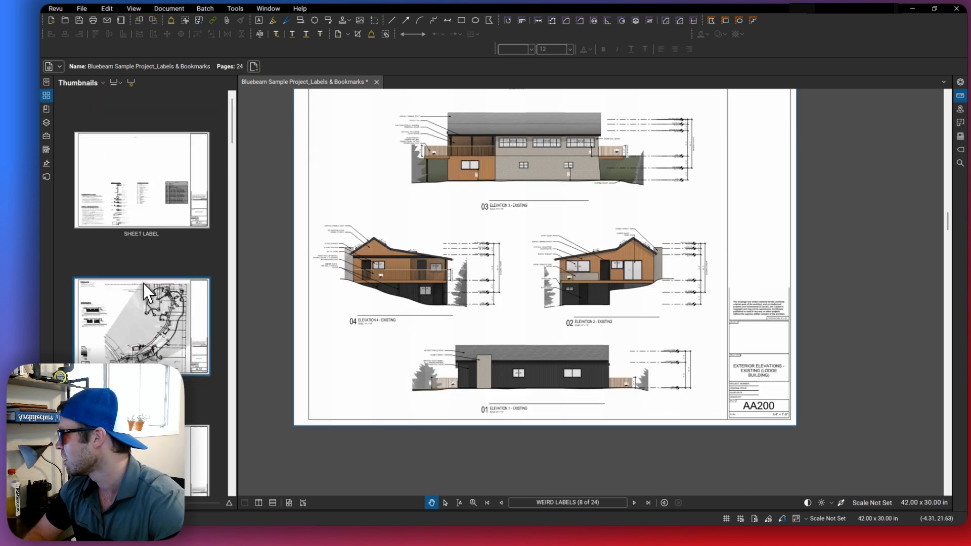
pyautogui.rightClick(144, 234)
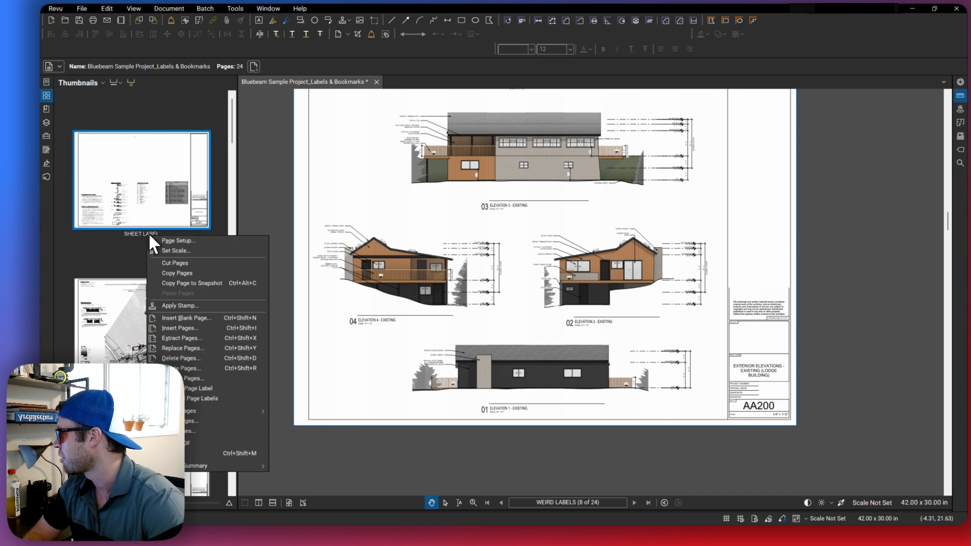
pyautogui.click(203, 396)
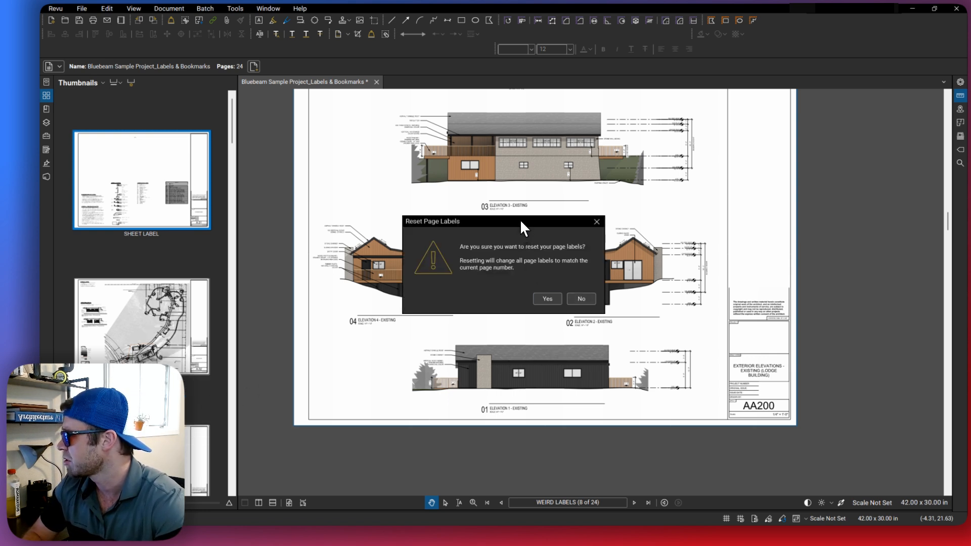
pyautogui.moveTo(521, 222); pyautogui.dragTo(382, 164)
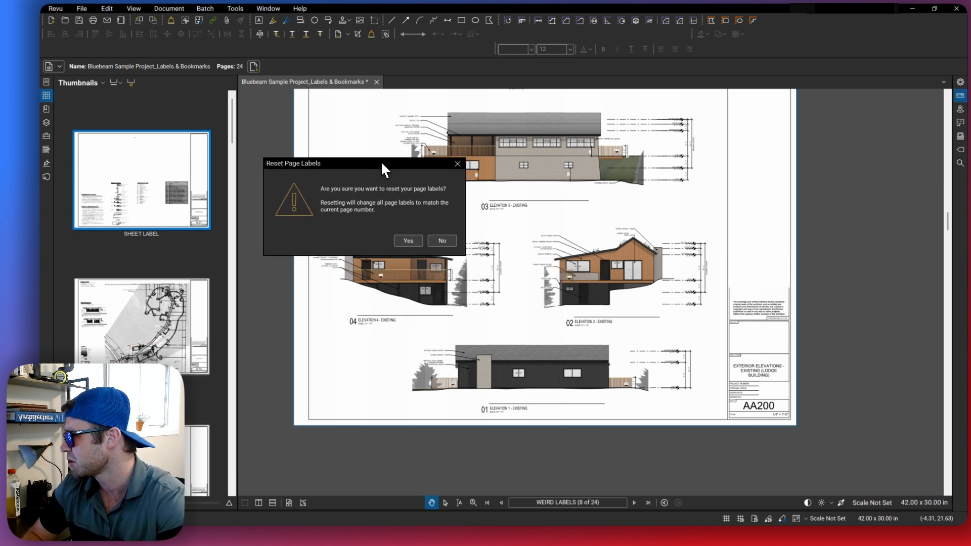
pyautogui.click(408, 241)
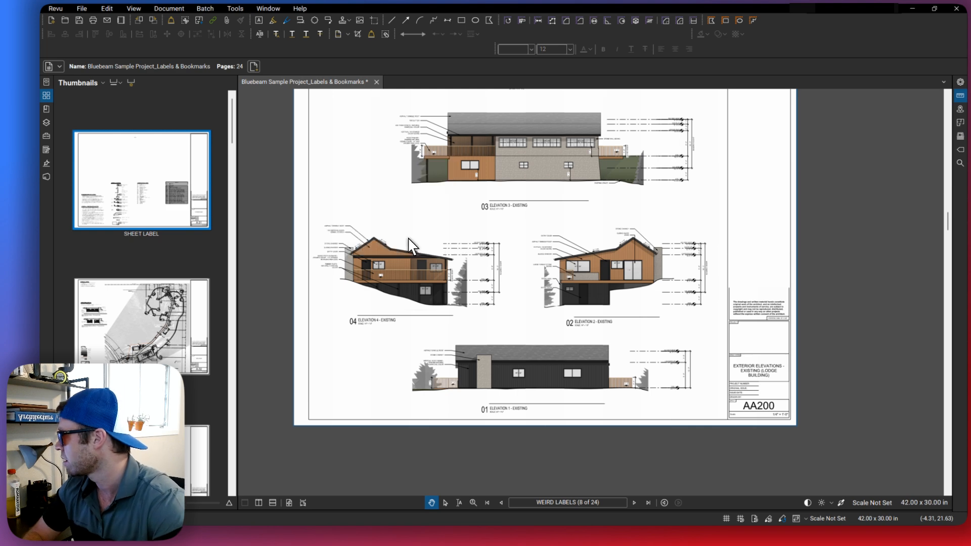
# - Look through the thumbnails from the first to the last sheet to check the reset labels, opening pages 2 and 24
pyautogui.scroll(10, 143, 299)
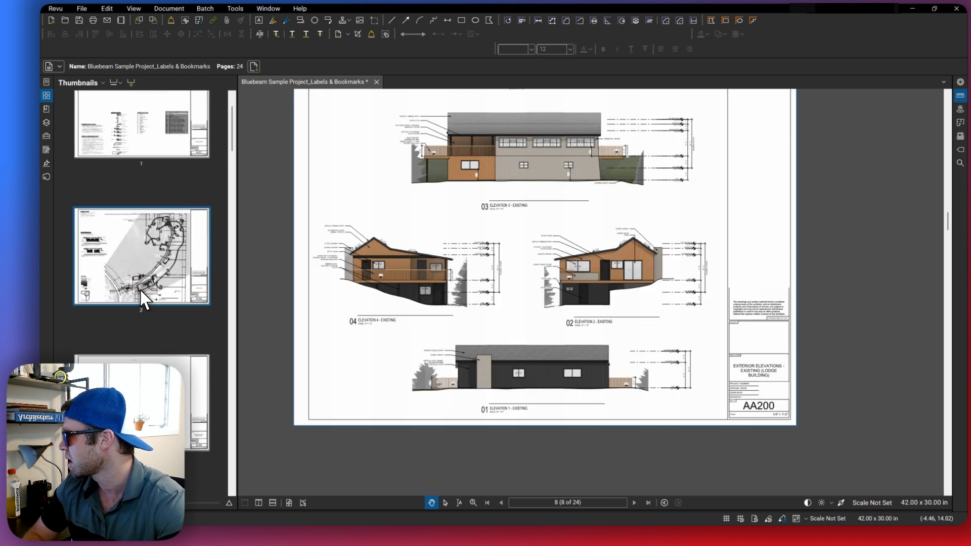
pyautogui.click(153, 200)
pyautogui.click(161, 342)
pyautogui.scroll(-20, 161, 342)
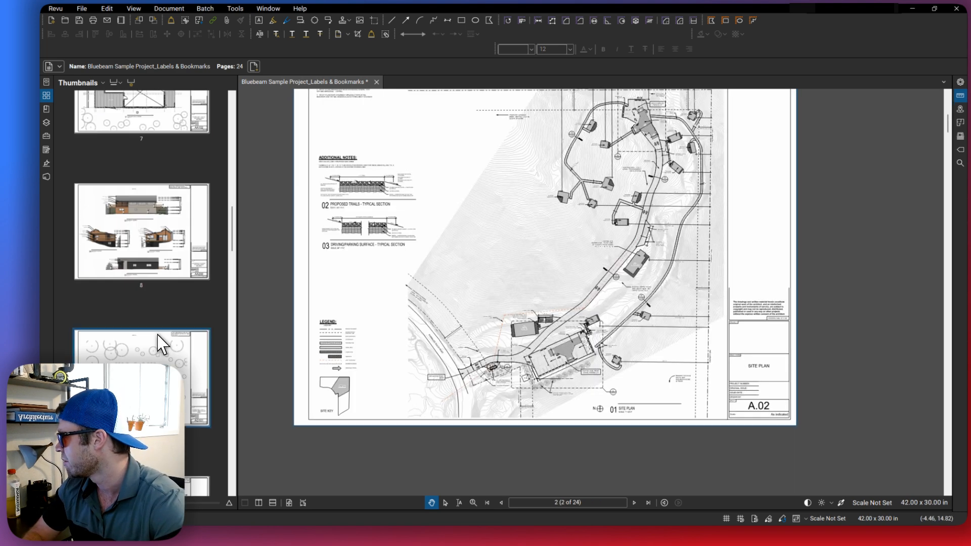
pyautogui.scroll(-6, 161, 342)
pyautogui.click(197, 420)
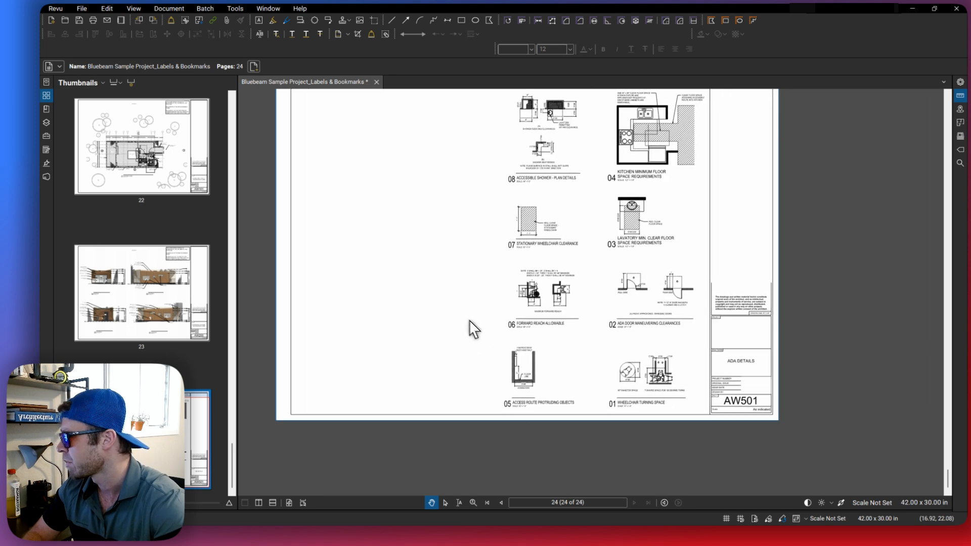
pyautogui.scroll(1, 541, 293)
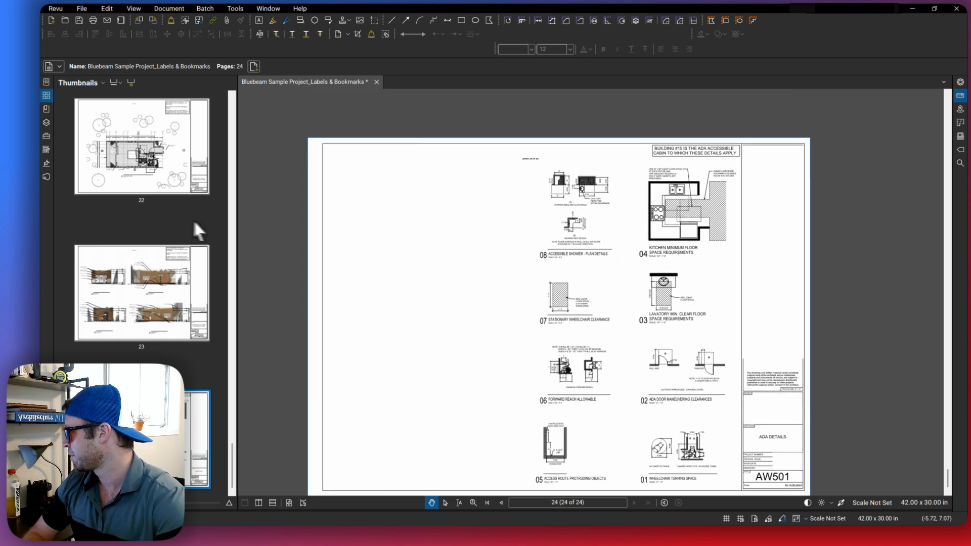
pyautogui.scroll(15, 152, 223)
pyautogui.scroll(20, 148, 213)
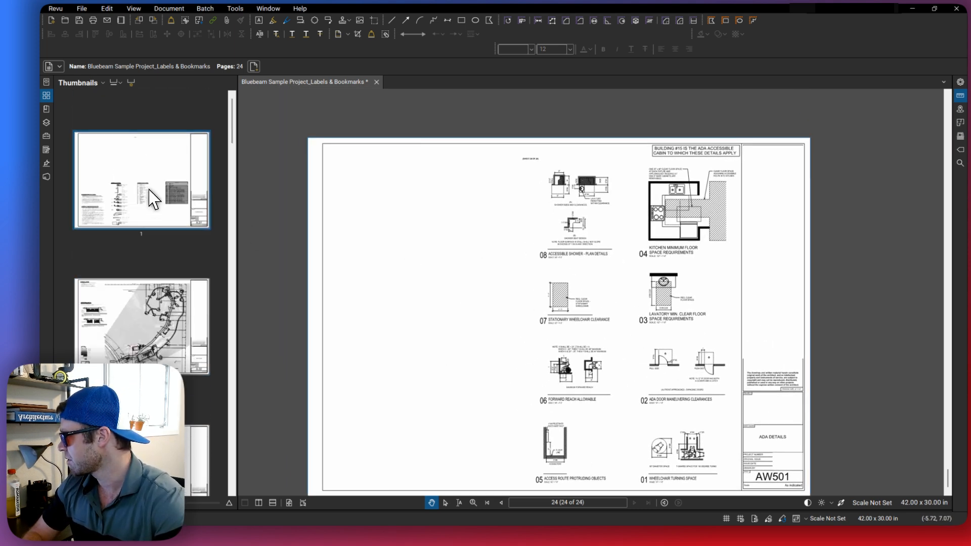
# - Open page 1, the cover sheet, and examine the sheet number in its title block
pyautogui.click(149, 189)
pyautogui.scroll(1, 558, 349)
pyautogui.moveTo(581, 369); pyautogui.dragTo(494, 277)
pyautogui.moveTo(783, 411)
pyautogui.mouseDown()
pyautogui.moveTo(673, 368)
pyautogui.moveTo(597, 367)
pyautogui.mouseUp()
pyautogui.scroll(6, 616, 383)
pyautogui.scroll(2, 607, 362)
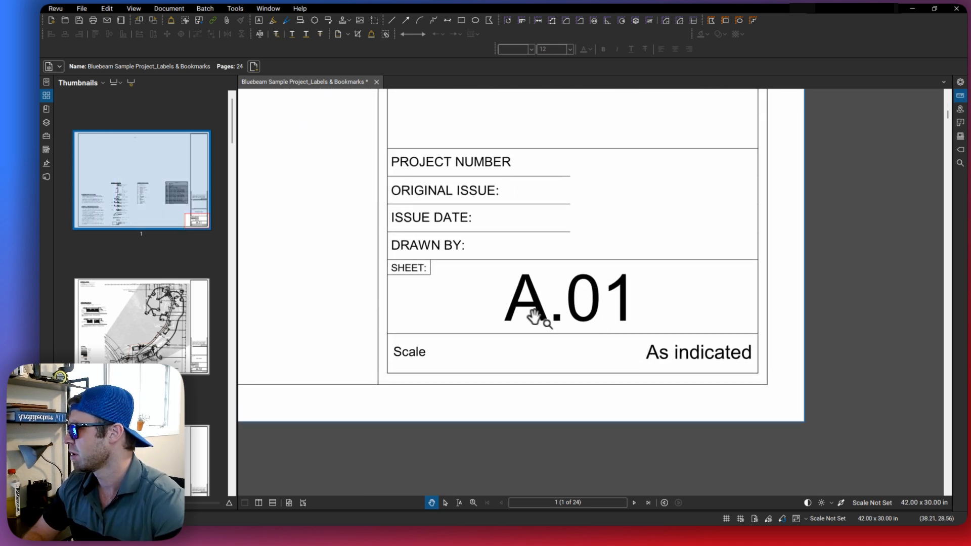
pyautogui.scroll(-2, 536, 303)
pyautogui.scroll(-1, 581, 289)
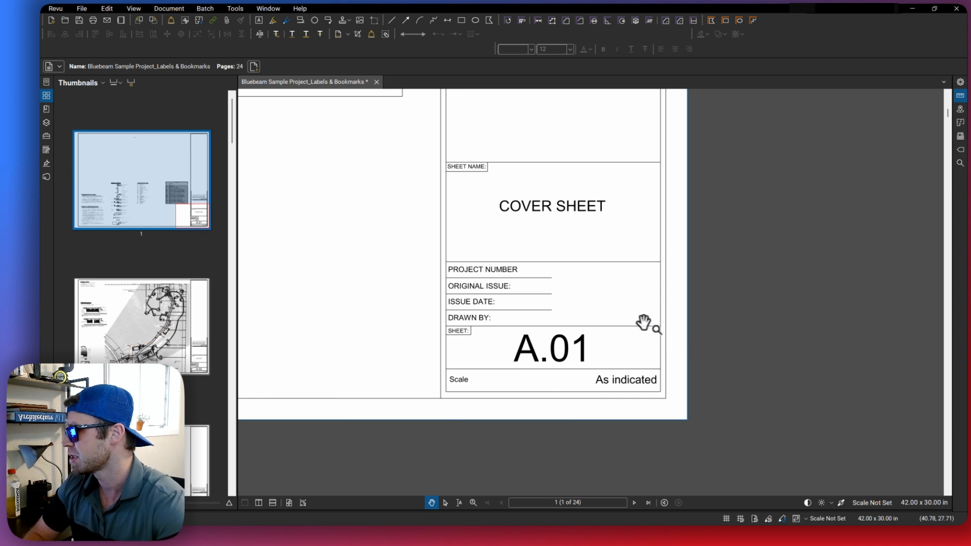
pyautogui.scroll(-2, 630, 329)
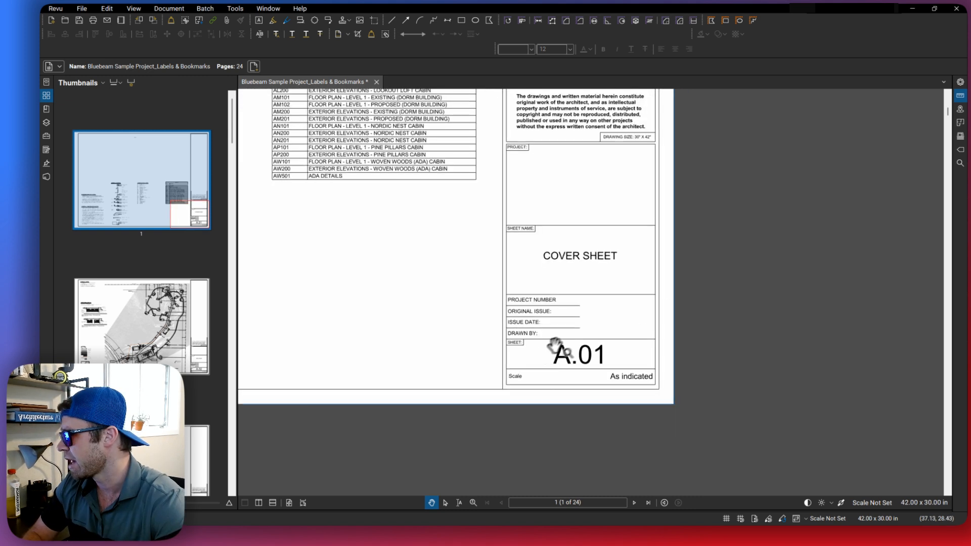
pyautogui.scroll(3, 561, 349)
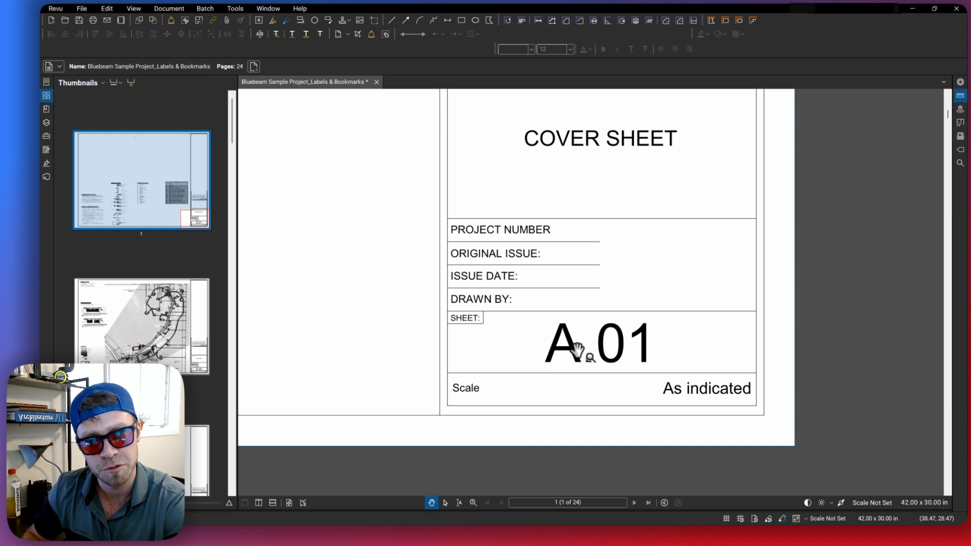
pyautogui.scroll(-2, 604, 348)
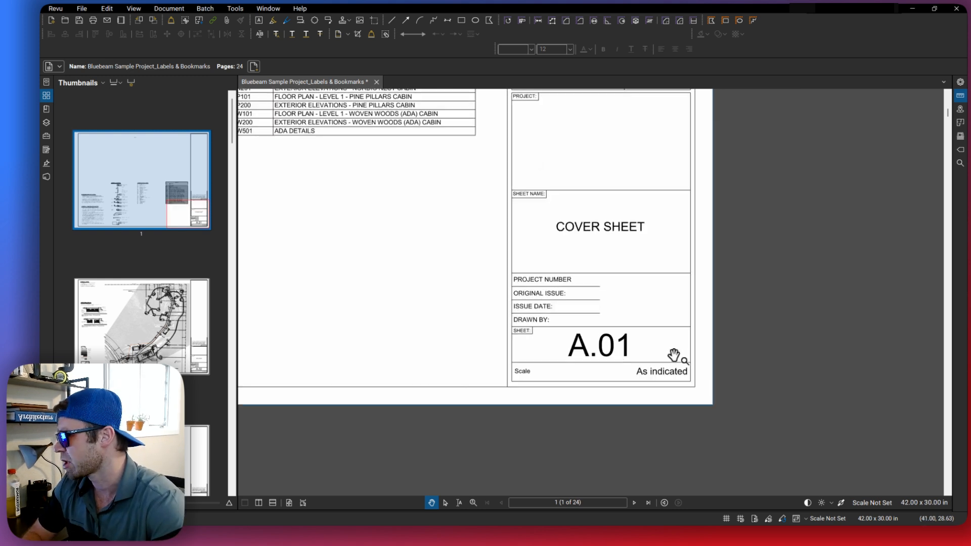
# - Examine the sheet name field in the cover sheet's title block together with the sheet number below it
pyautogui.scroll(1, 647, 385)
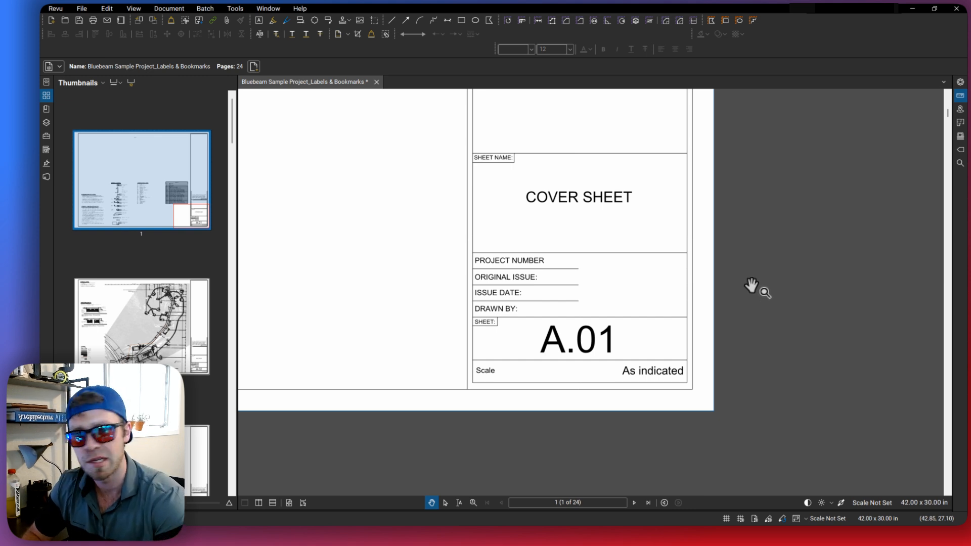
pyautogui.scroll(1, 758, 278)
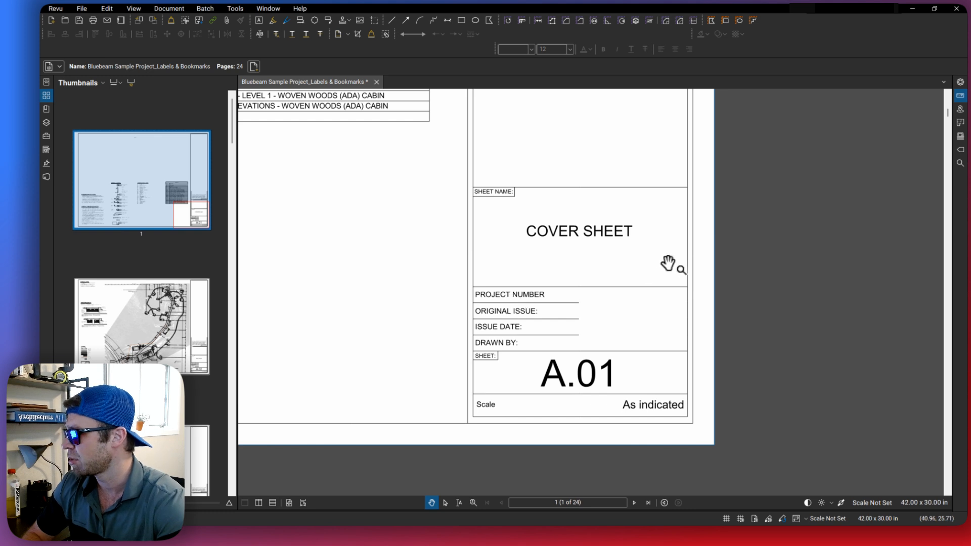
pyautogui.scroll(1, 663, 264)
pyautogui.scroll(2, 520, 340)
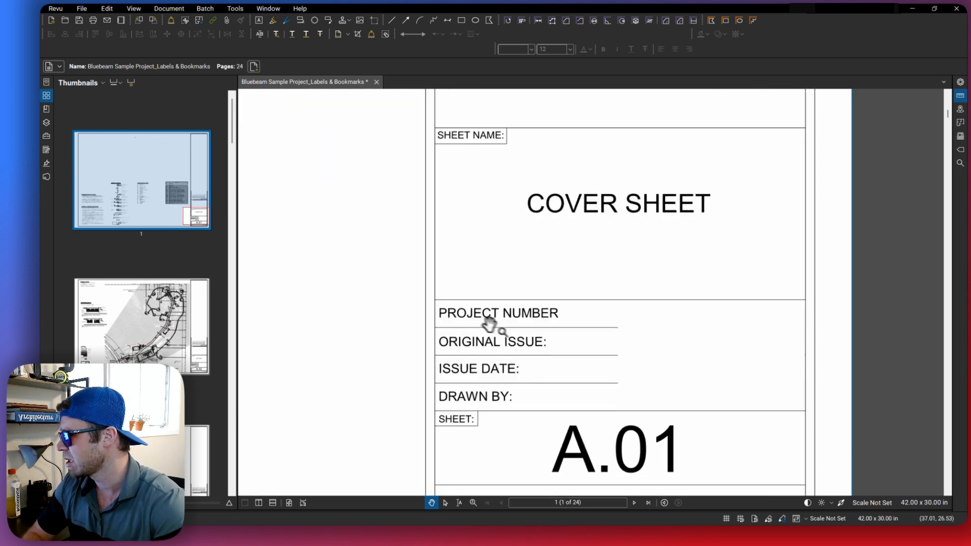
pyautogui.moveTo(563, 358); pyautogui.dragTo(536, 314)
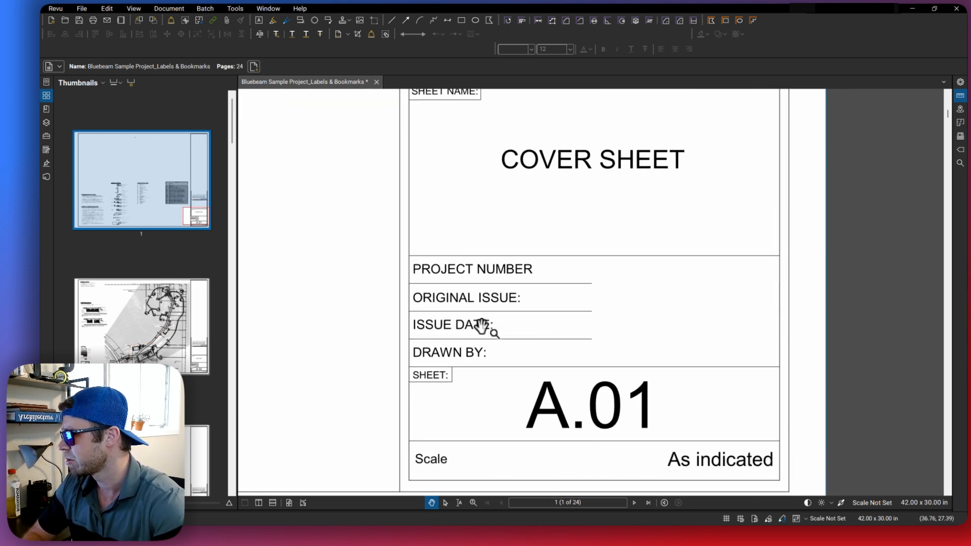
pyautogui.scroll(-3, 485, 327)
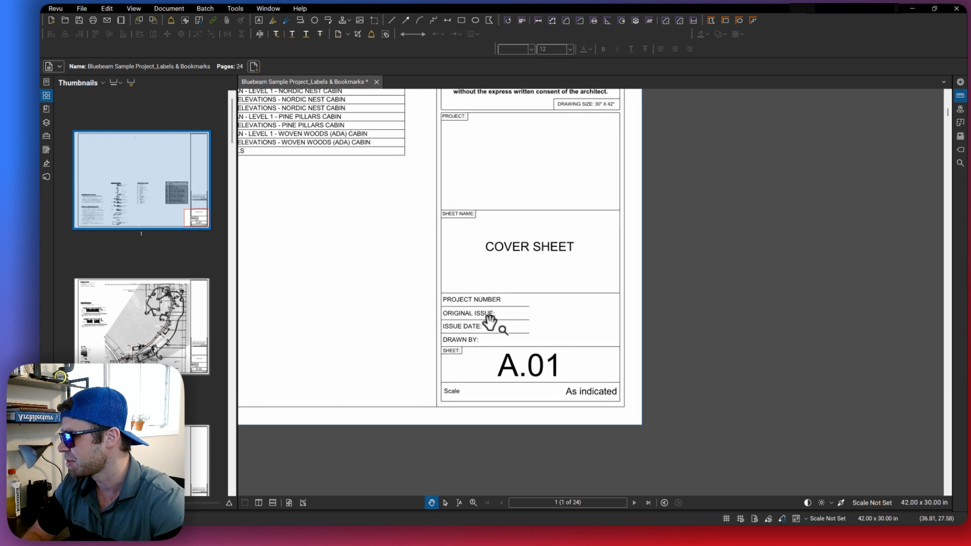
pyautogui.scroll(1, 512, 298)
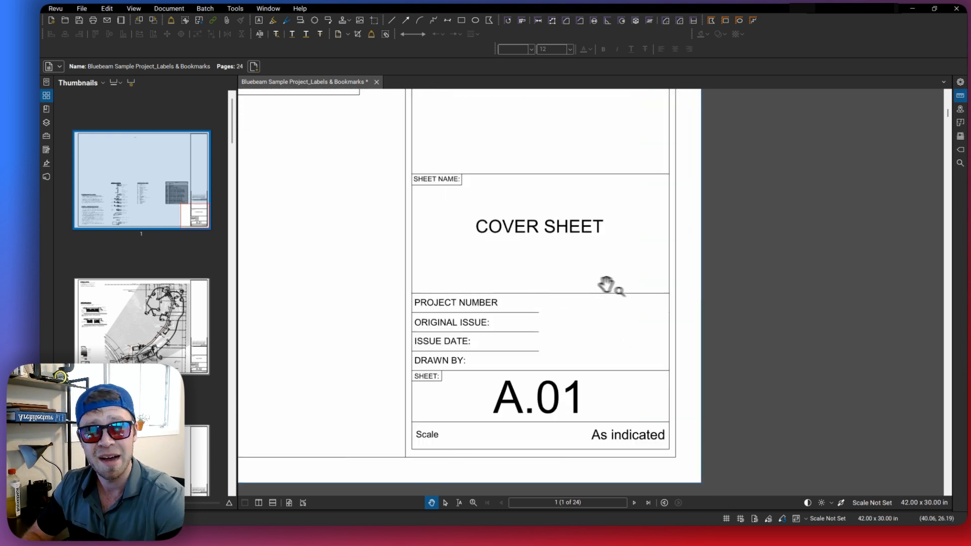
pyautogui.moveTo(577, 247); pyautogui.dragTo(592, 285)
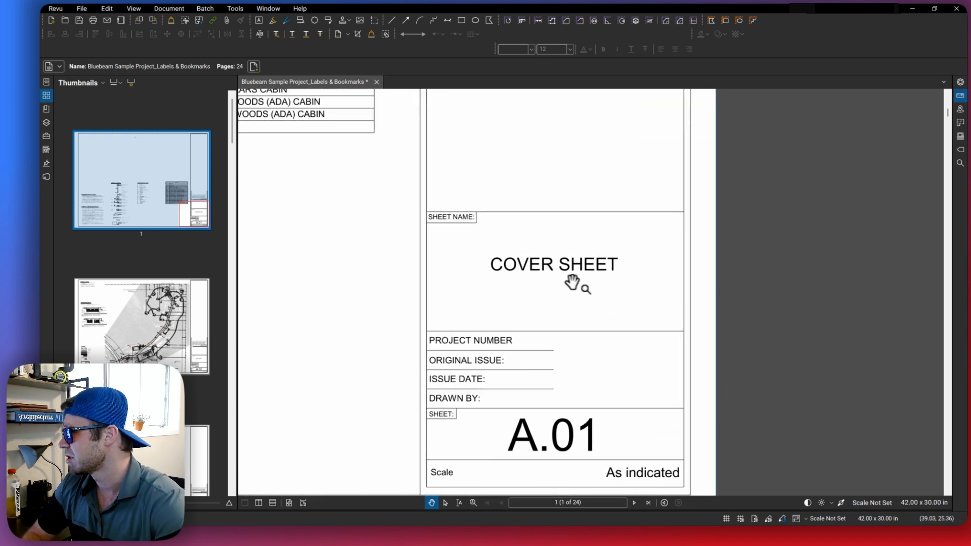
pyautogui.moveTo(578, 232); pyautogui.dragTo(581, 237)
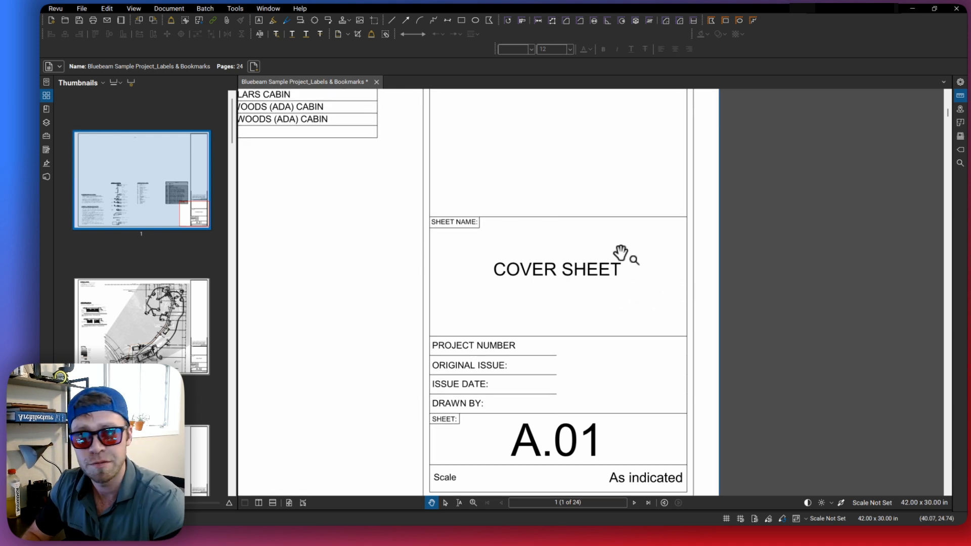
pyautogui.moveTo(651, 238)
pyautogui.mouseDown()
pyautogui.moveTo(639, 239)
pyautogui.moveTo(646, 255)
pyautogui.mouseUp()
pyautogui.moveTo(589, 243); pyautogui.dragTo(618, 246)
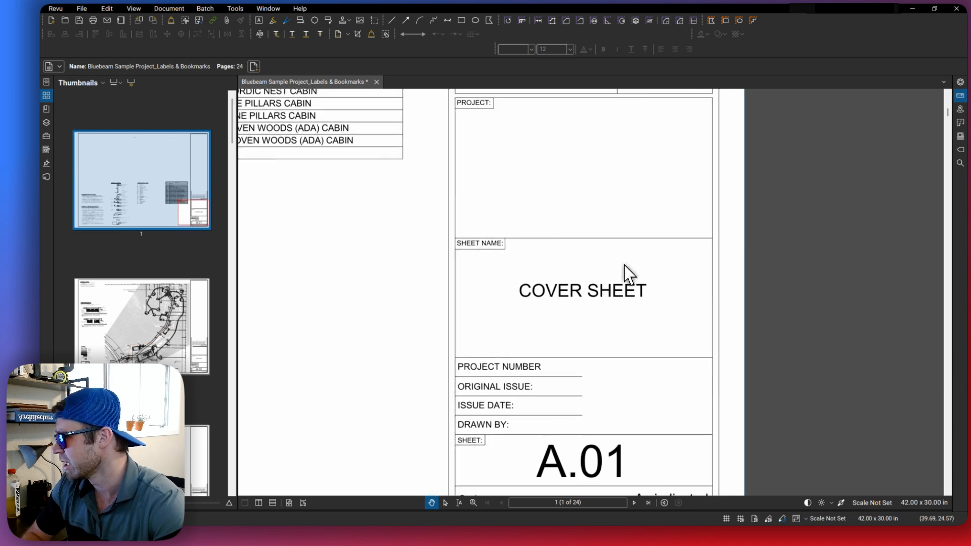
pyautogui.moveTo(567, 264); pyautogui.dragTo(622, 265)
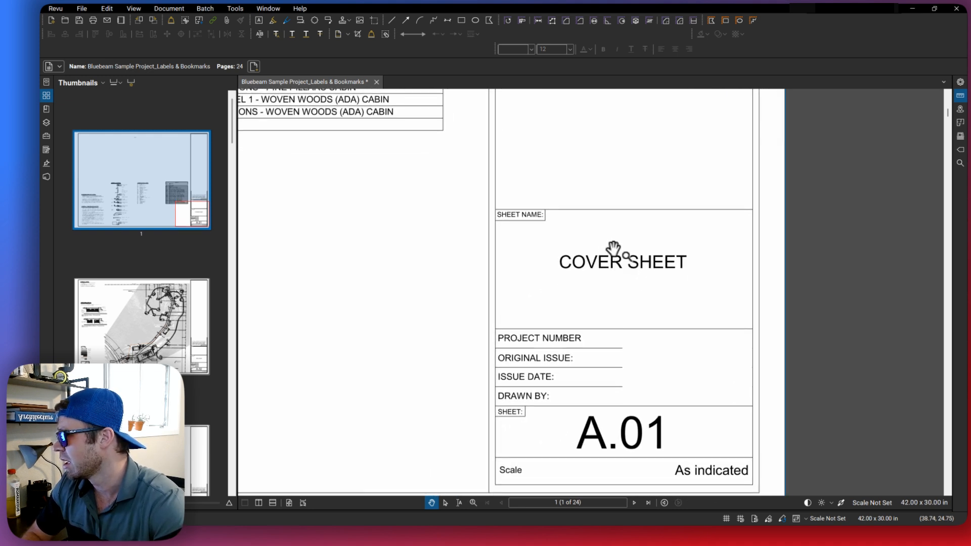
pyautogui.moveTo(679, 251); pyautogui.dragTo(643, 255)
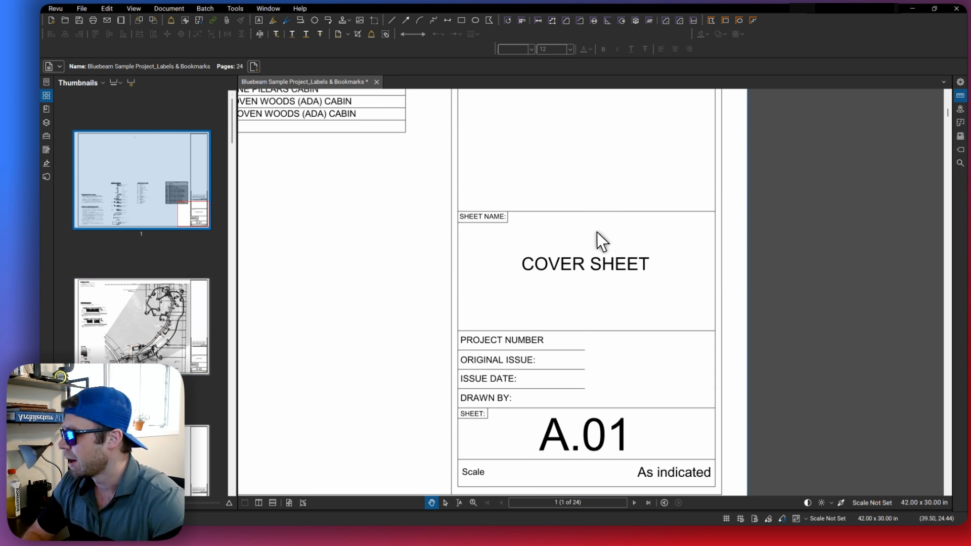
pyautogui.moveTo(596, 242)
pyautogui.mouseDown()
pyautogui.moveTo(699, 271)
pyautogui.moveTo(685, 286)
pyautogui.mouseUp()
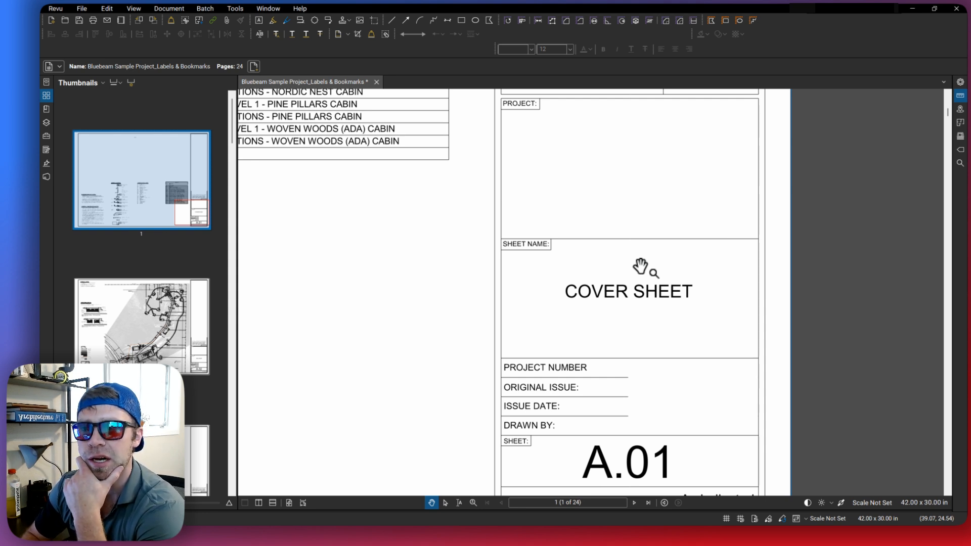
pyautogui.scroll(-1, 672, 276)
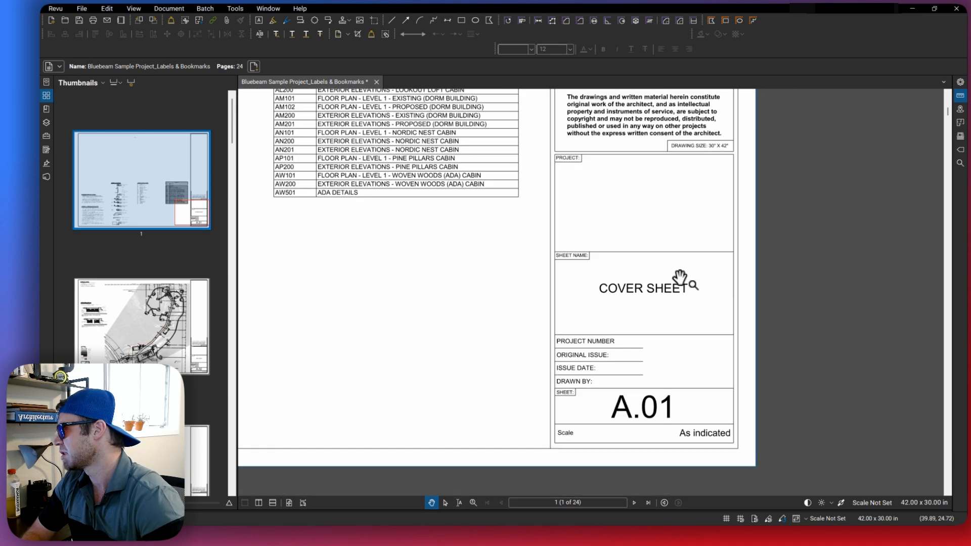
pyautogui.scroll(-1, 688, 291)
pyautogui.moveTo(698, 337); pyautogui.dragTo(649, 338)
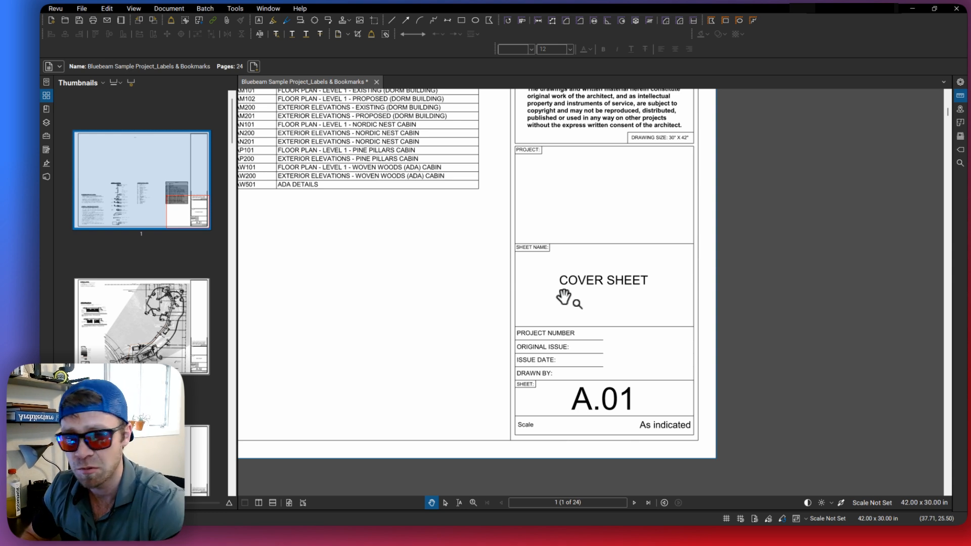
pyautogui.moveTo(599, 279); pyautogui.dragTo(638, 308)
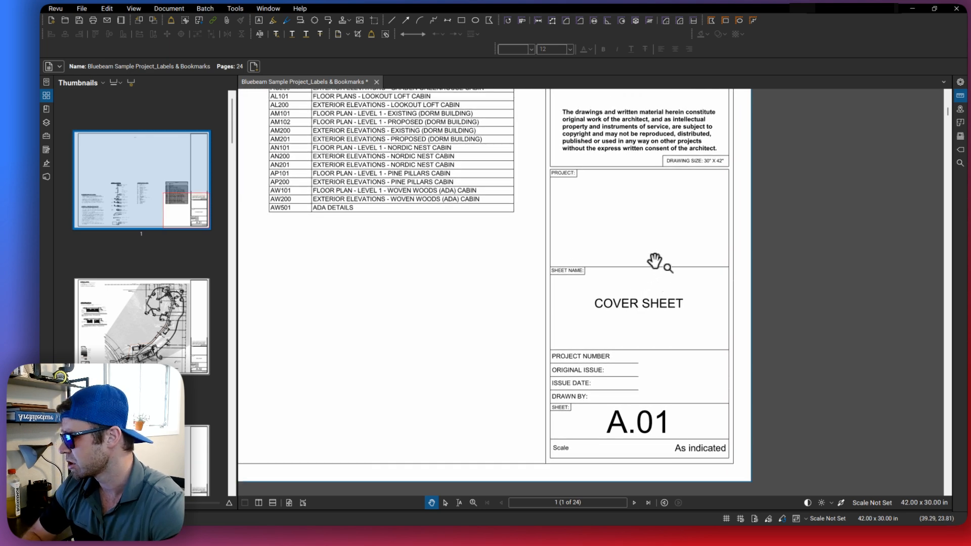
pyautogui.scroll(-1, 654, 260)
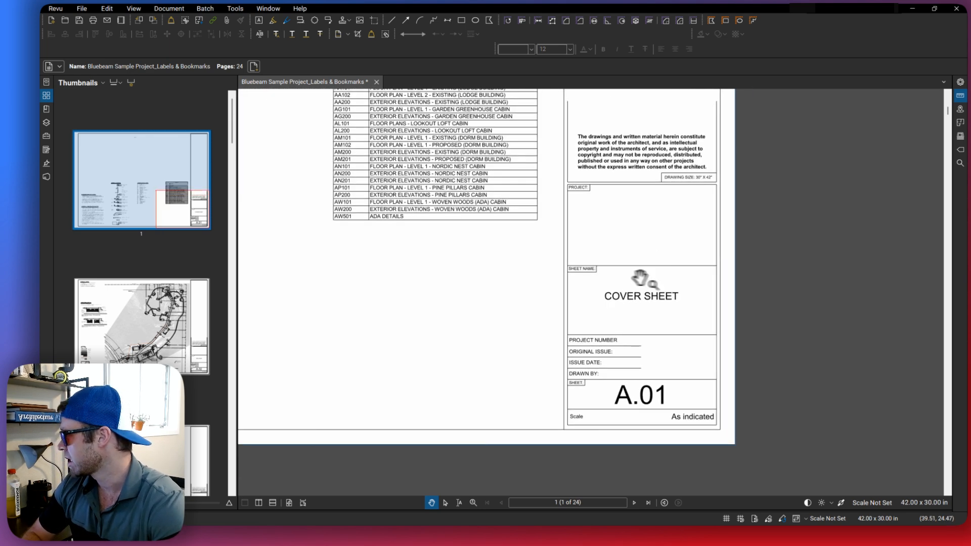
pyautogui.click(113, 82)
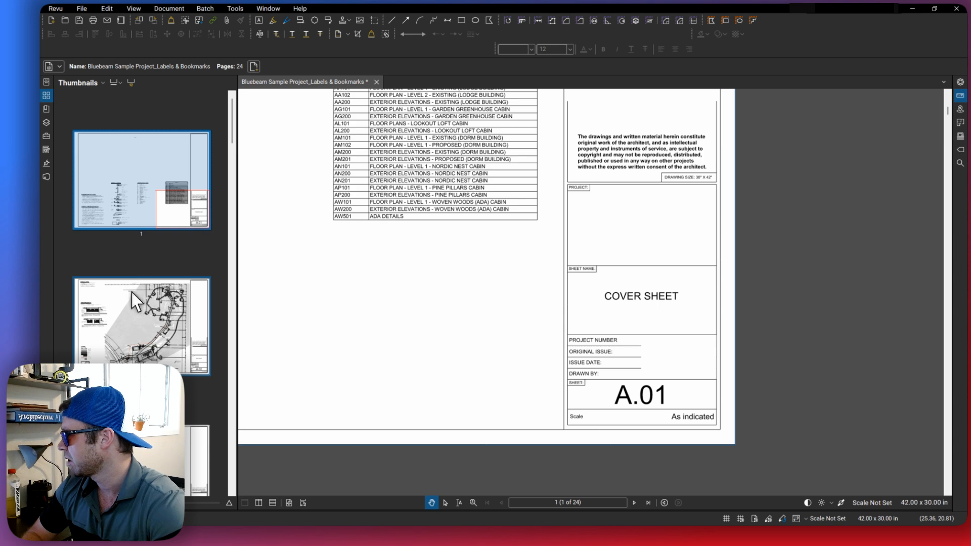
pyautogui.scroll(-10, 133, 303)
pyautogui.scroll(10, 136, 314)
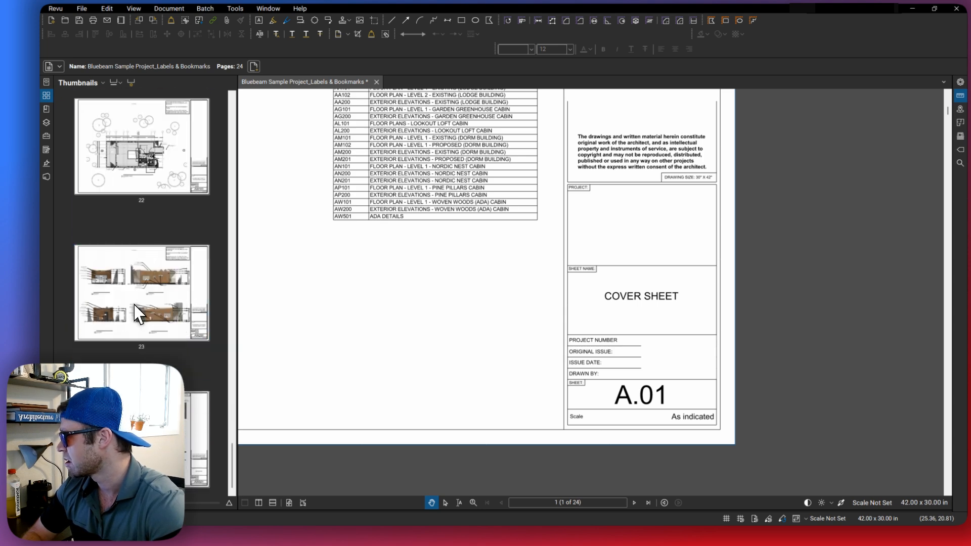
pyautogui.click(131, 82)
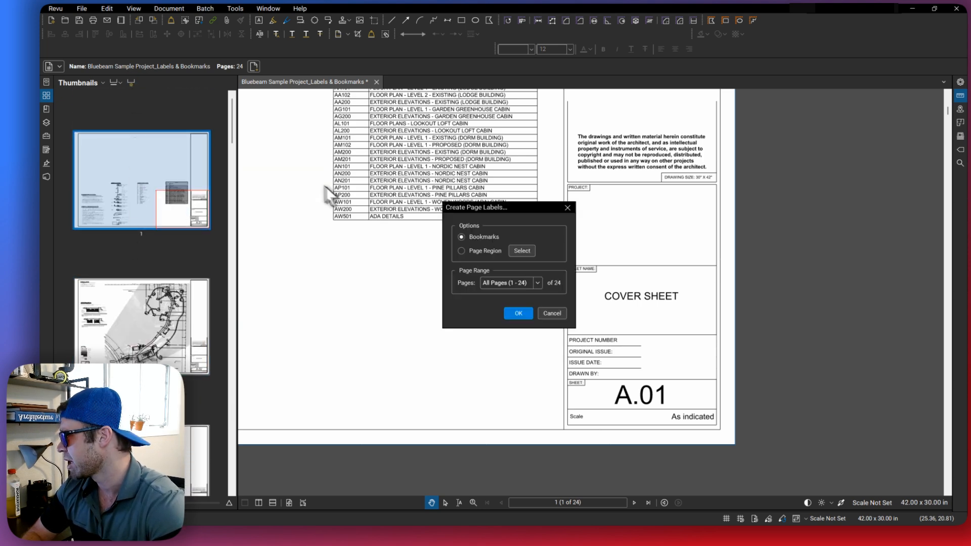
pyautogui.click(555, 315)
# - Open pages 4, 5 and 9 in turn and compare the sheet name and sheet number fields in their title blocks
pyautogui.scroll(-4, 182, 369)
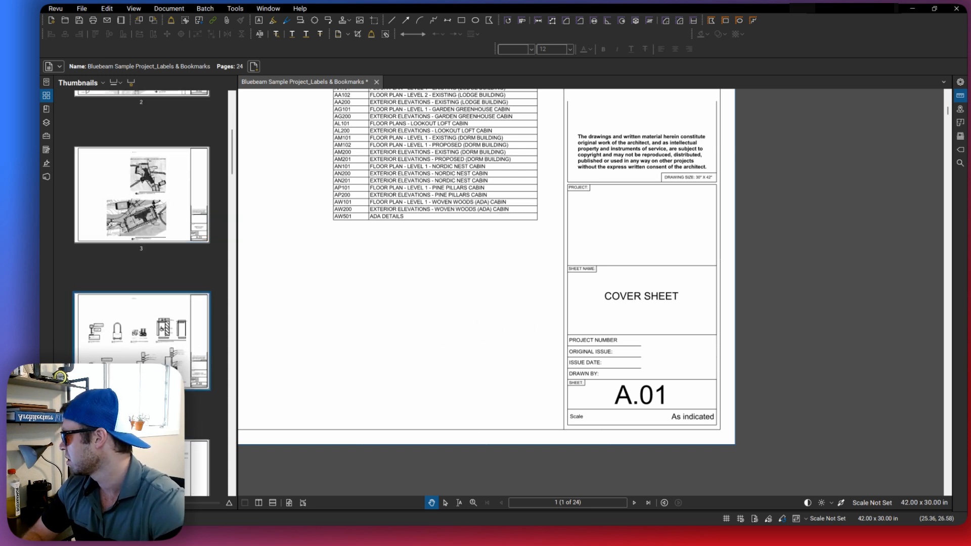
pyautogui.click(187, 380)
pyautogui.scroll(-3, 186, 387)
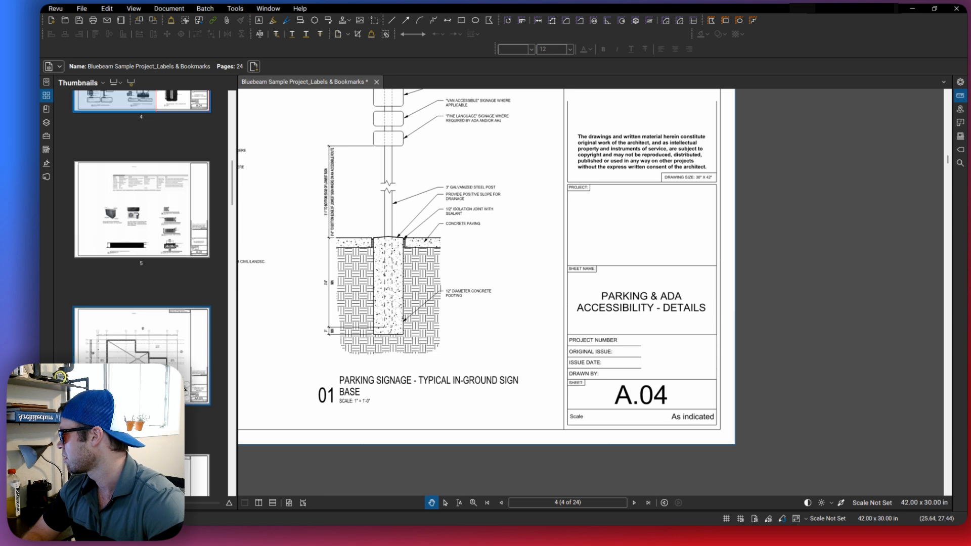
pyautogui.click(188, 250)
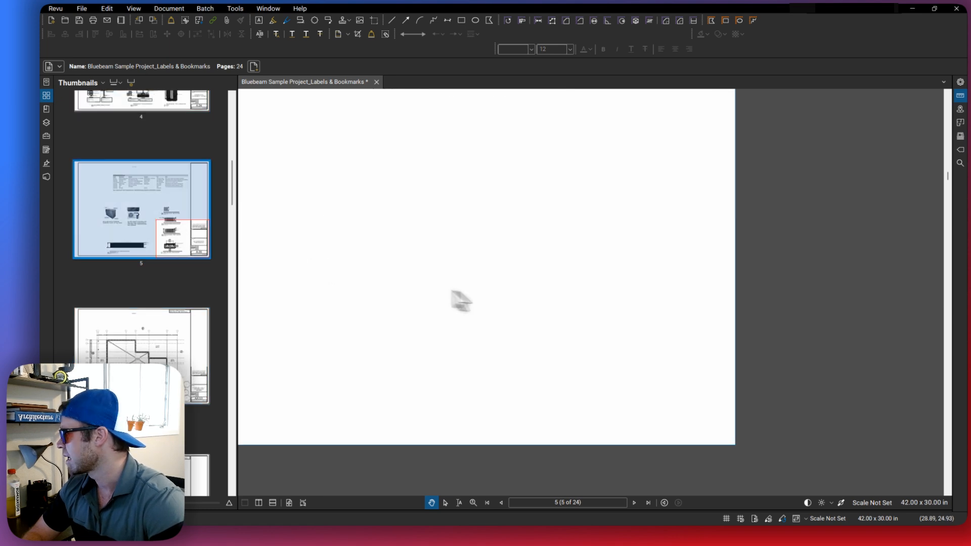
pyautogui.scroll(5, 581, 321)
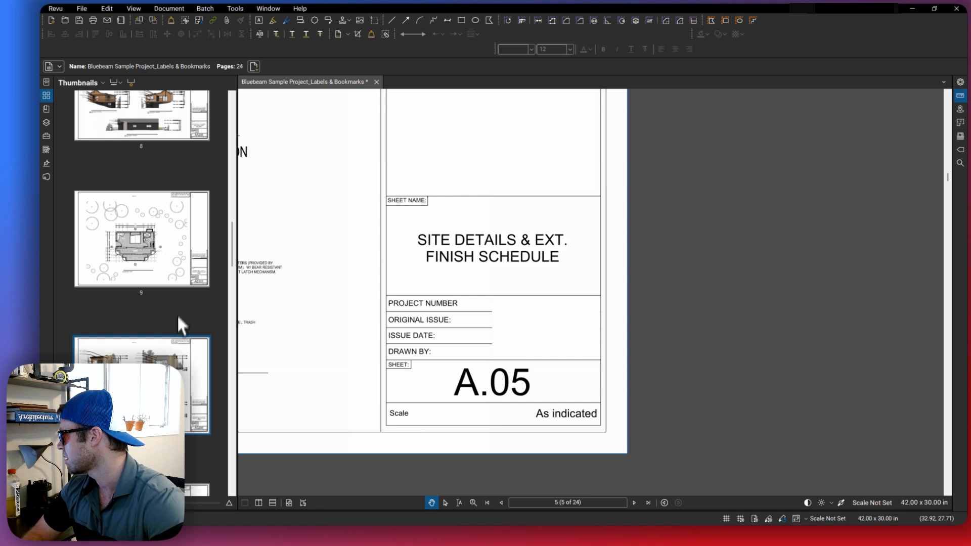
pyautogui.click(205, 269)
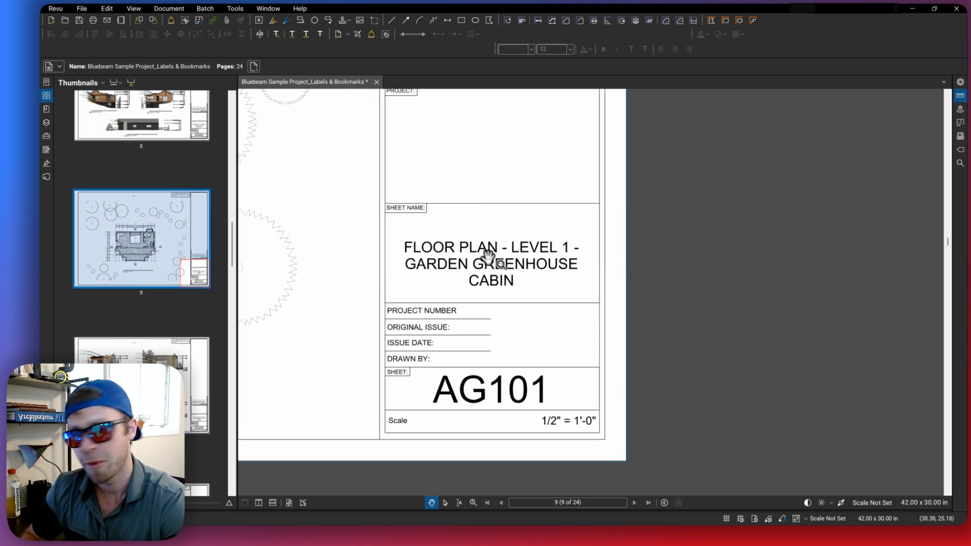
pyautogui.moveTo(503, 261); pyautogui.dragTo(501, 266)
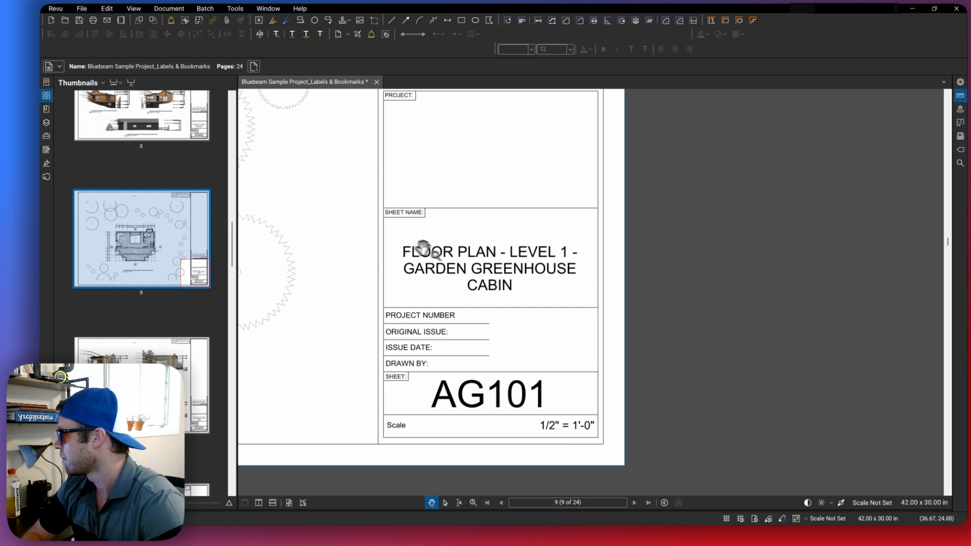
# - Start creating page labels with Page Region as the source and all pages (1 - 24) as the range
pyautogui.click(131, 82)
pyautogui.moveTo(528, 207); pyautogui.dragTo(331, 130)
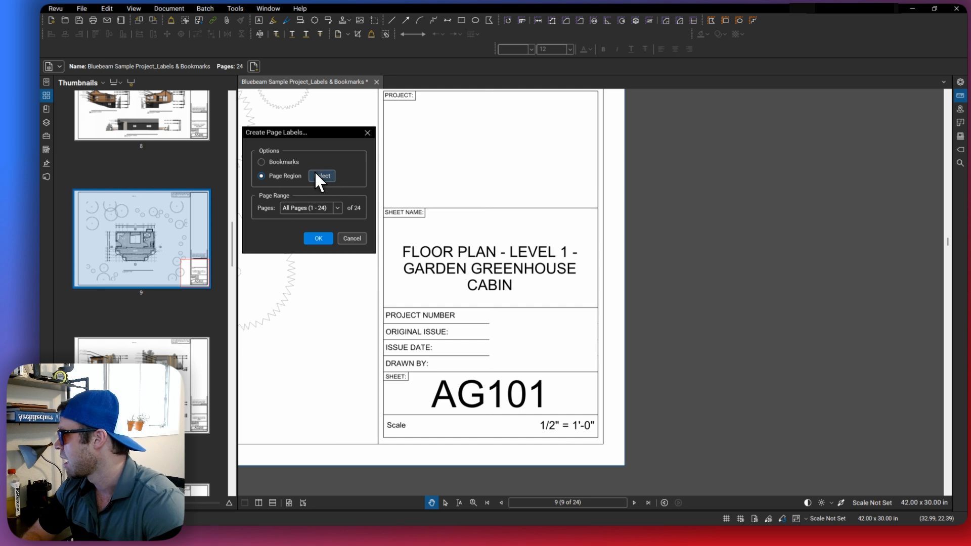
pyautogui.click(294, 211)
pyautogui.click(336, 208)
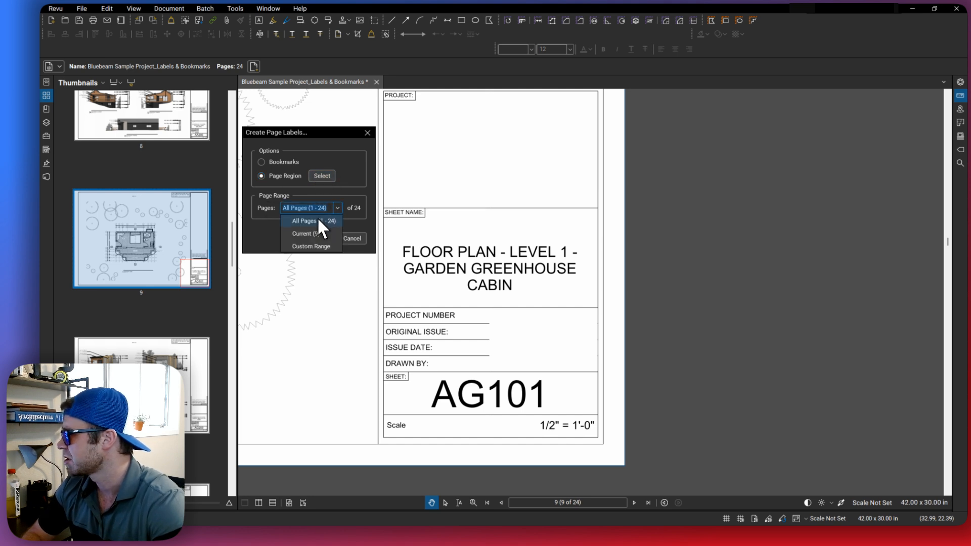
pyautogui.click(314, 219)
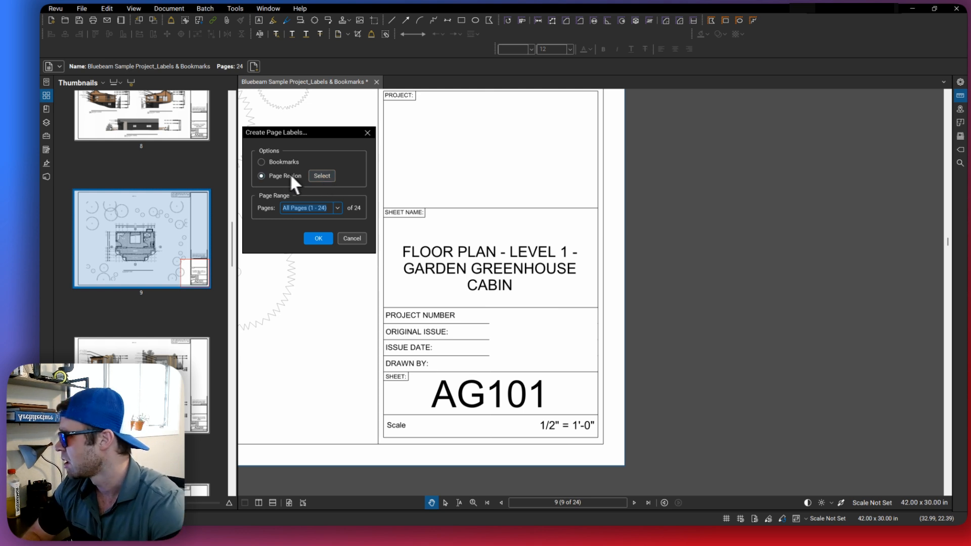
# - Define the first label region as a box around sheet number AG101 in page 9's title block, leaving out the field caption
pyautogui.click(323, 175)
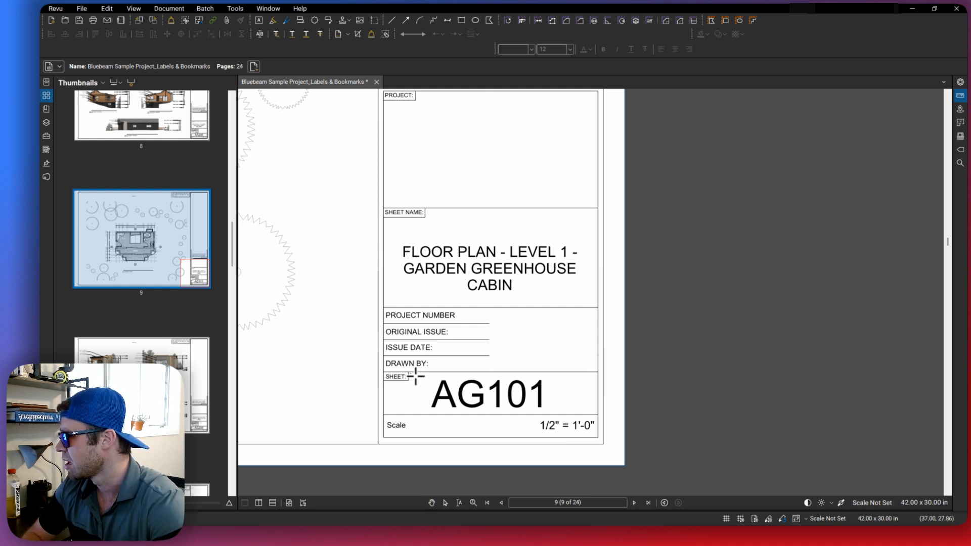
pyautogui.moveTo(410, 373); pyautogui.dragTo(596, 413)
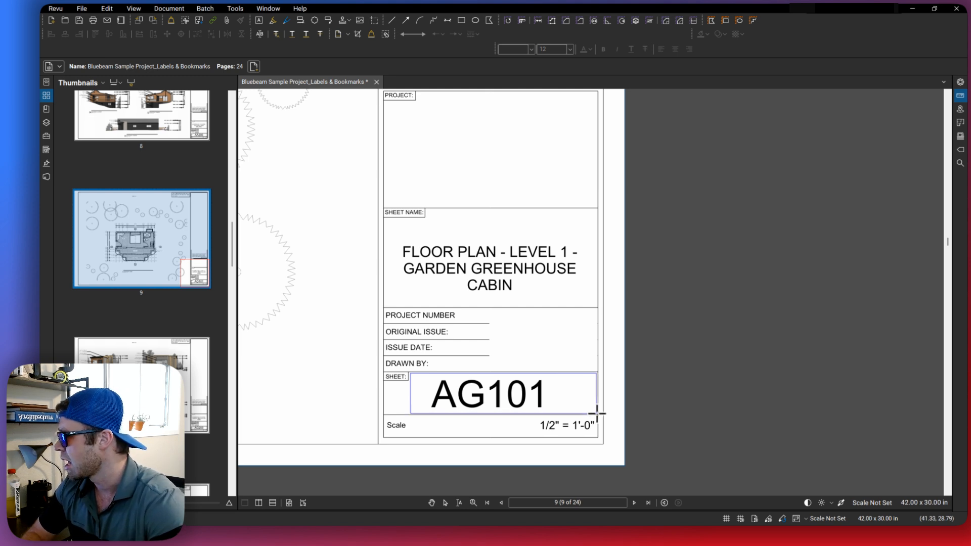
pyautogui.moveTo(596, 413)
pyautogui.mouseDown()
pyautogui.moveTo(423, 380)
pyautogui.moveTo(440, 397)
pyautogui.moveTo(597, 415)
pyautogui.mouseUp()
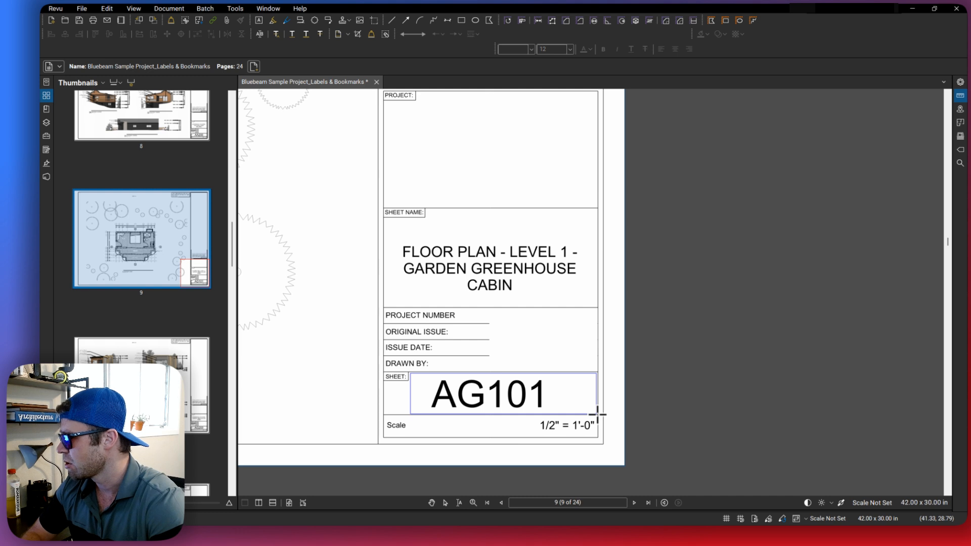
pyautogui.moveTo(597, 414); pyautogui.dragTo(596, 413)
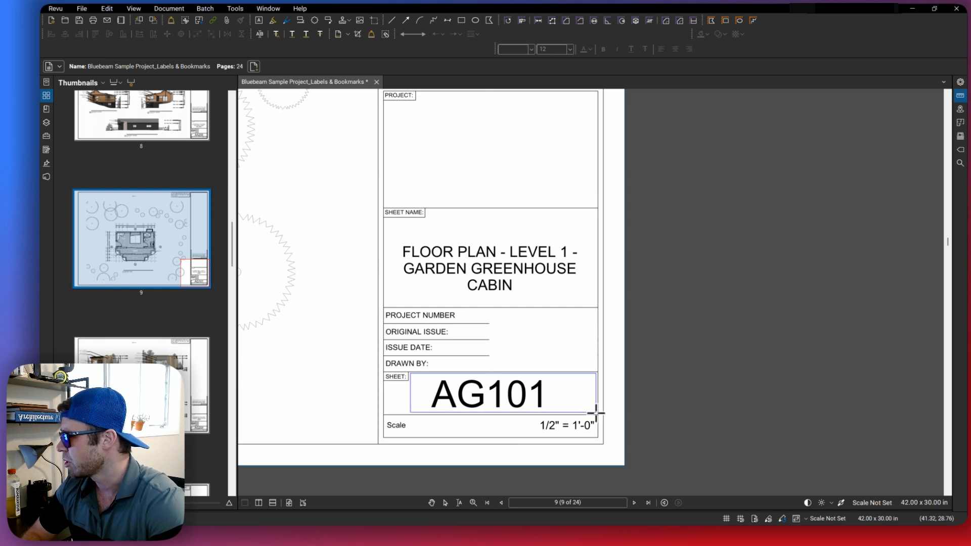
pyautogui.moveTo(595, 413); pyautogui.dragTo(547, 412)
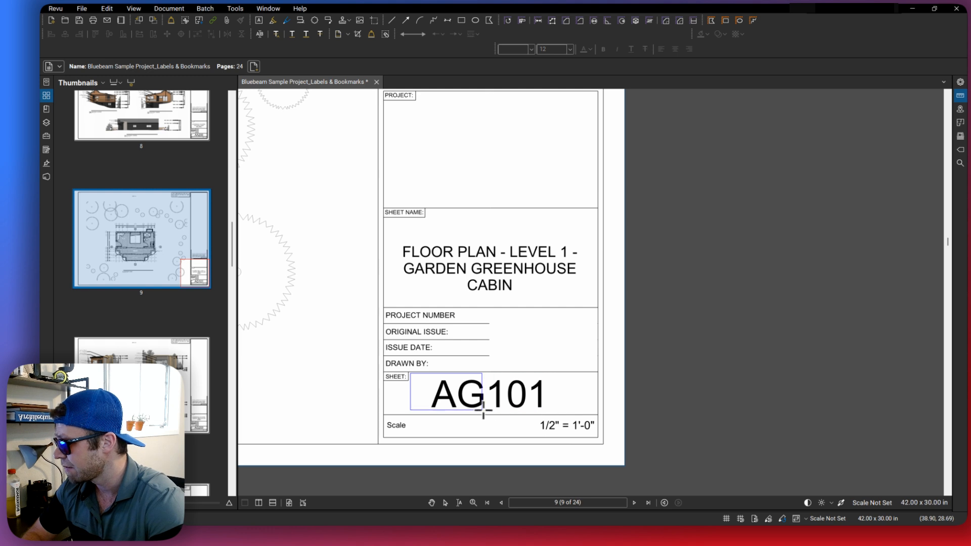
pyautogui.moveTo(546, 412); pyautogui.dragTo(596, 414)
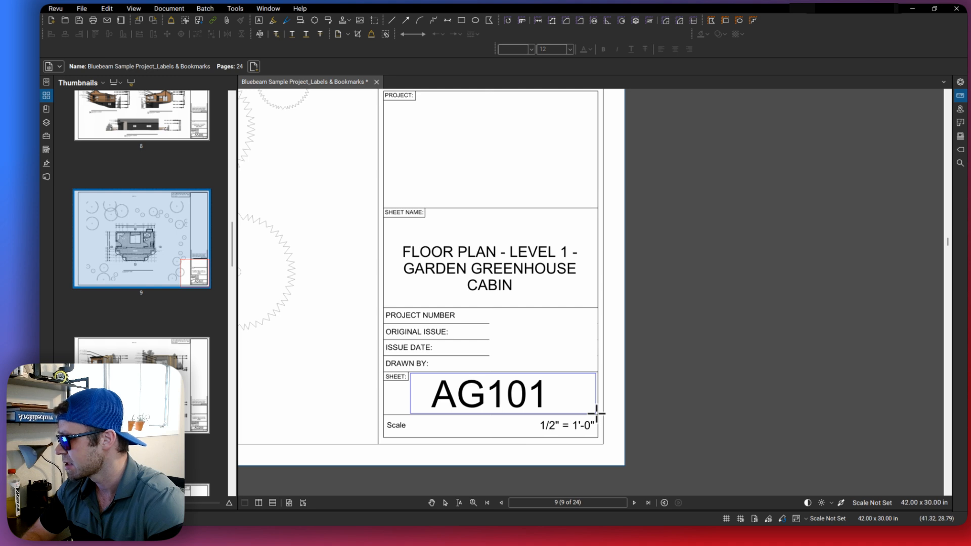
pyautogui.moveTo(596, 414); pyautogui.dragTo(596, 413)
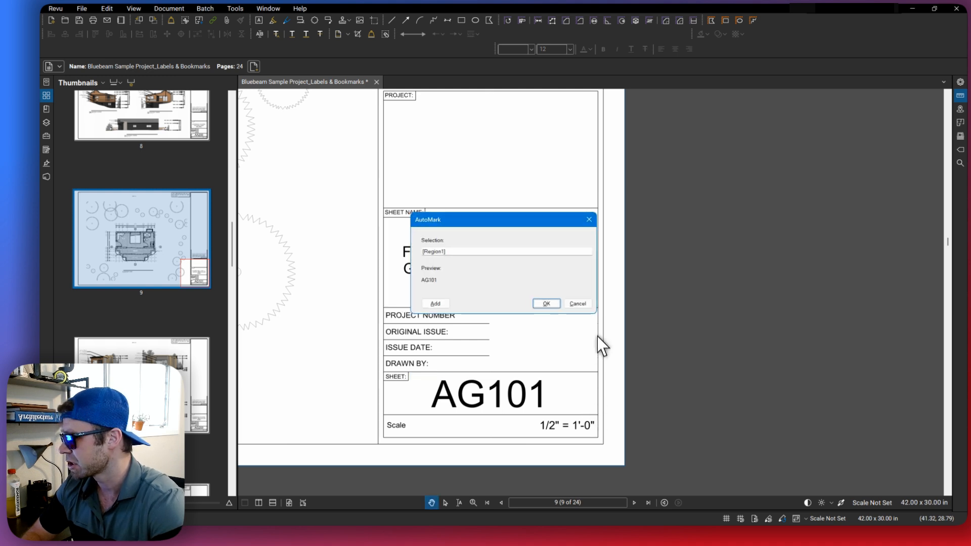
# - Append a " - " separator after [Region1] in the AutoMark selection
pyautogui.moveTo(476, 220); pyautogui.dragTo(337, 160)
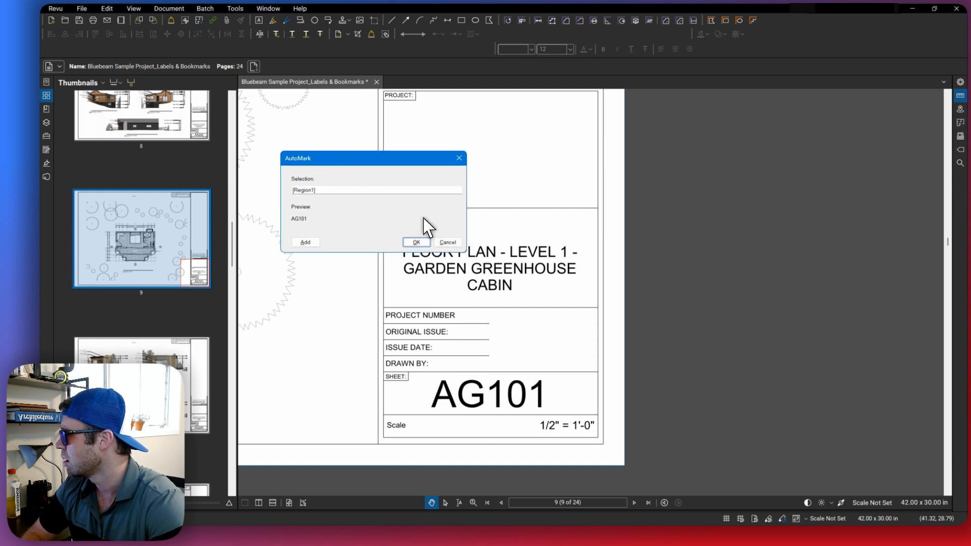
pyautogui.click(330, 190)
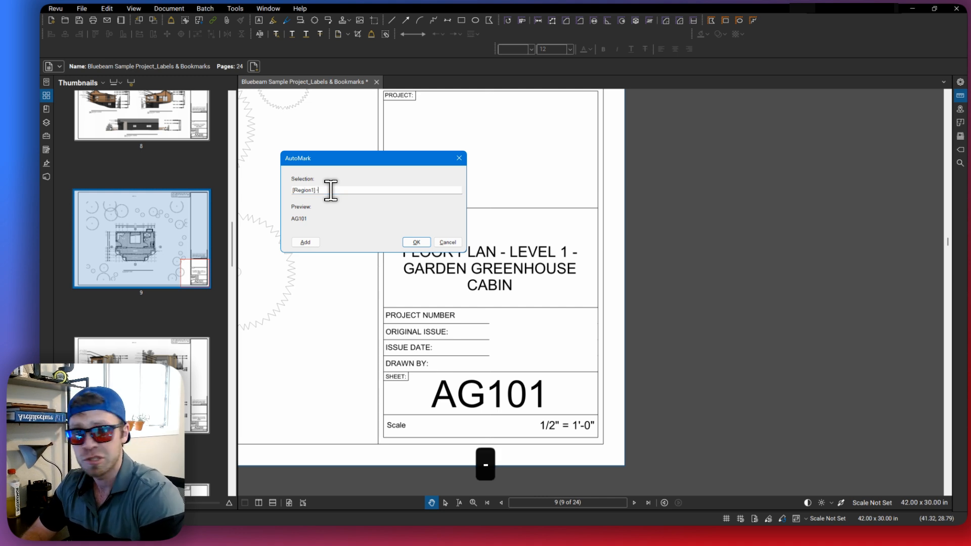
pyautogui.write('-')
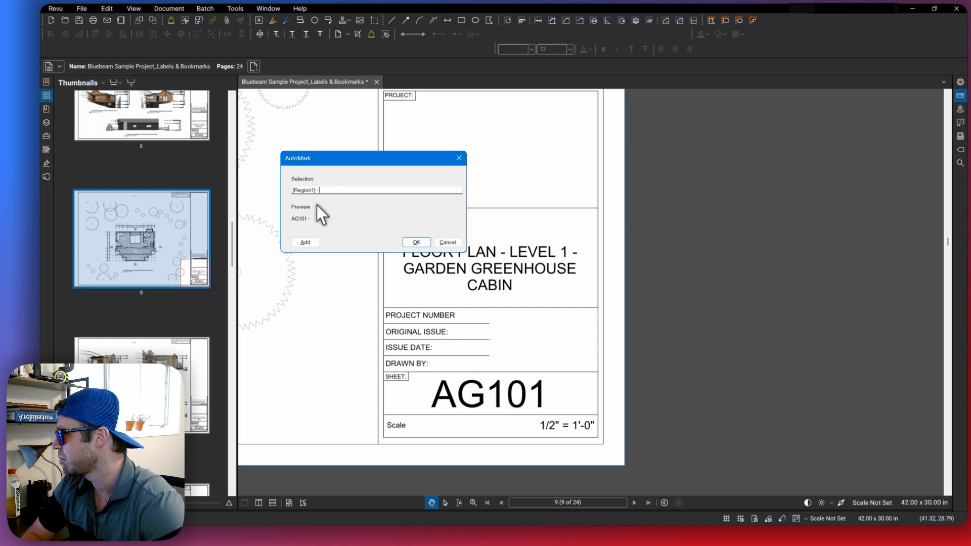
pyautogui.click(305, 242)
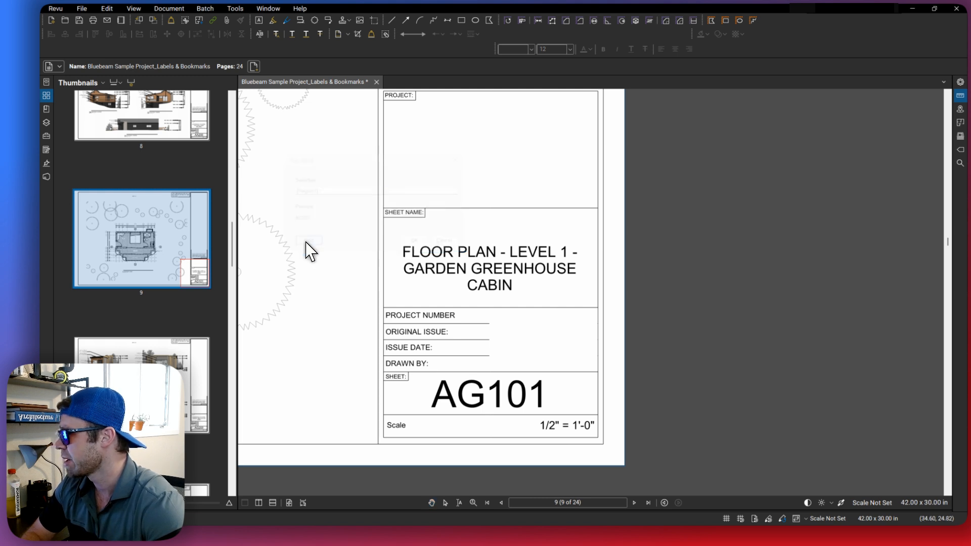
pyautogui.moveTo(308, 243); pyautogui.dragTo(351, 269)
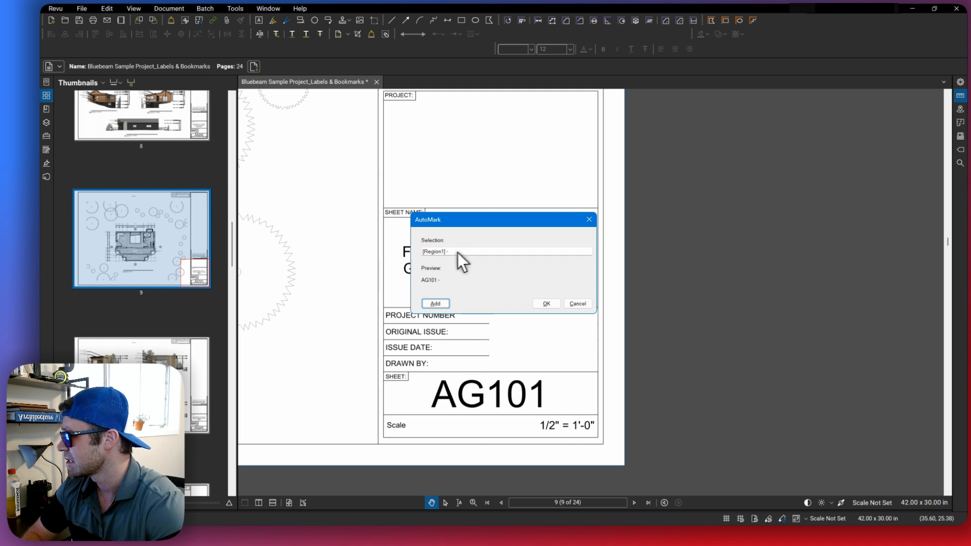
pyautogui.moveTo(474, 222); pyautogui.dragTo(359, 198)
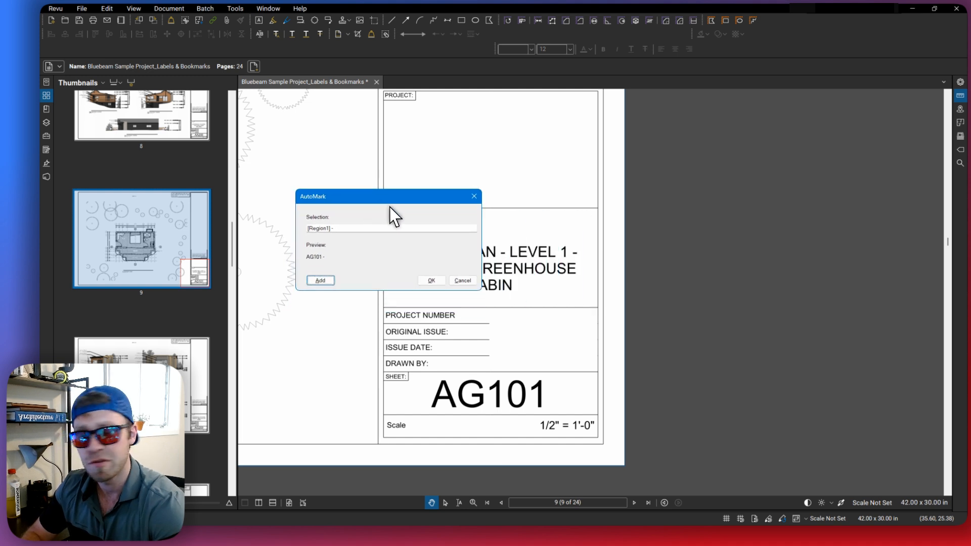
pyautogui.click(361, 228)
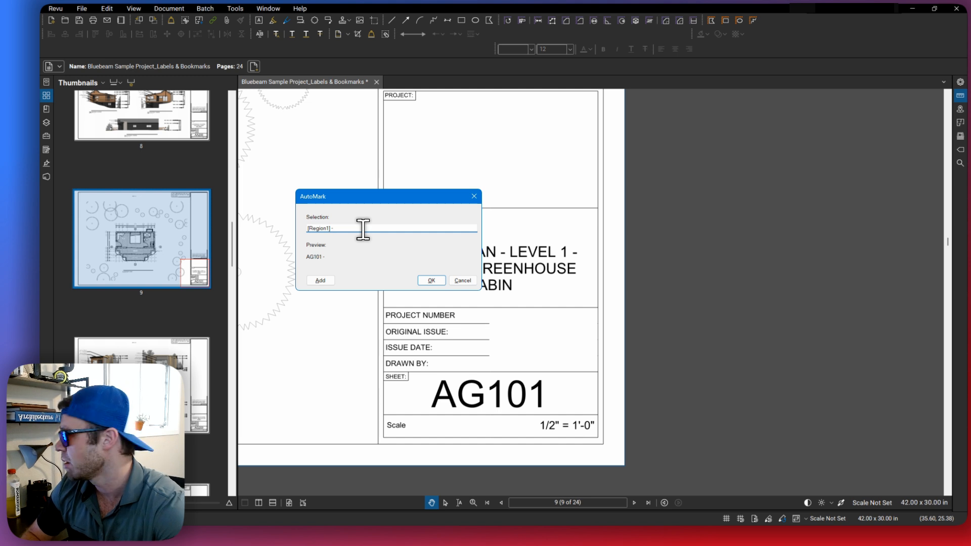
# - Add a second label region around the sheet name text below its caption in page 9's title block, and accept the AutoMark selection
pyautogui.click(321, 280)
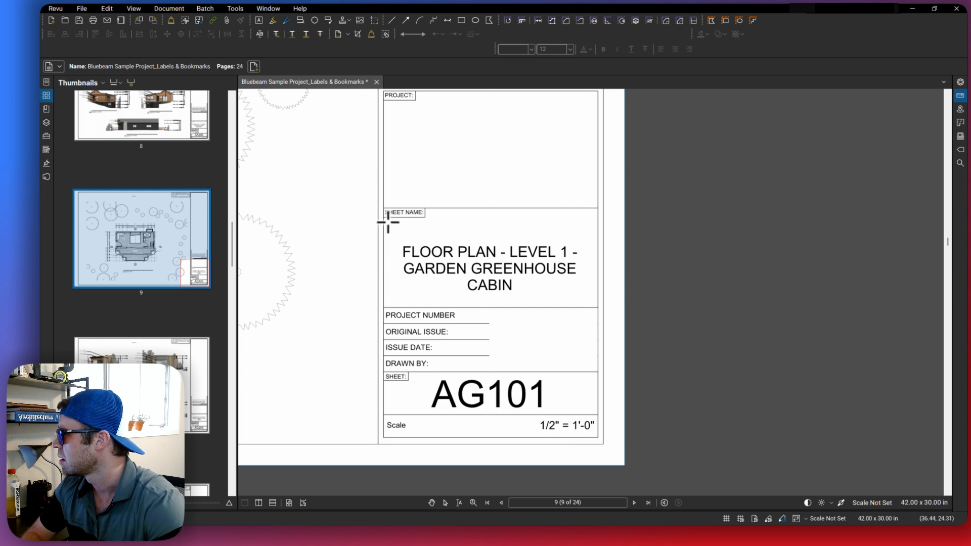
pyautogui.moveTo(390, 223); pyautogui.dragTo(596, 306)
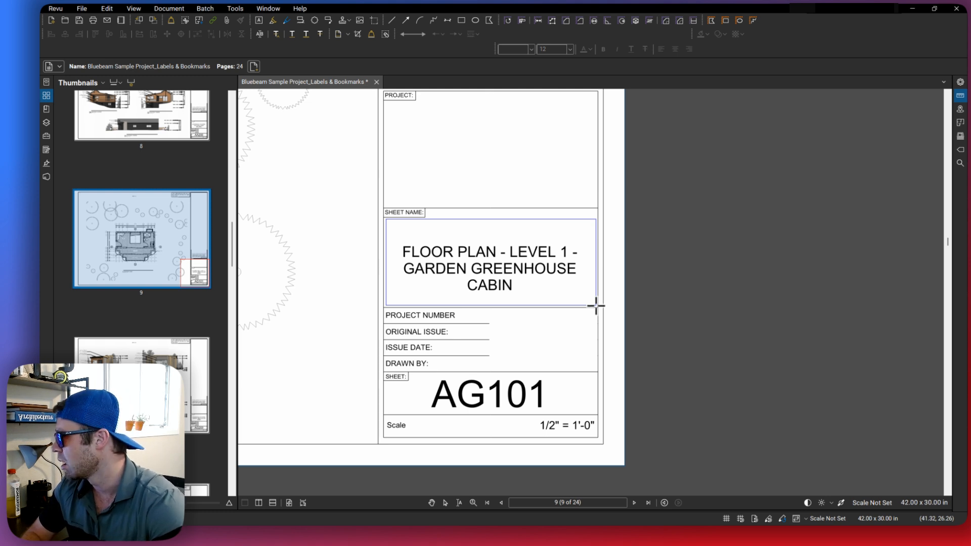
pyautogui.moveTo(596, 305)
pyautogui.mouseDown()
pyautogui.moveTo(598, 296)
pyautogui.moveTo(596, 305)
pyautogui.mouseUp()
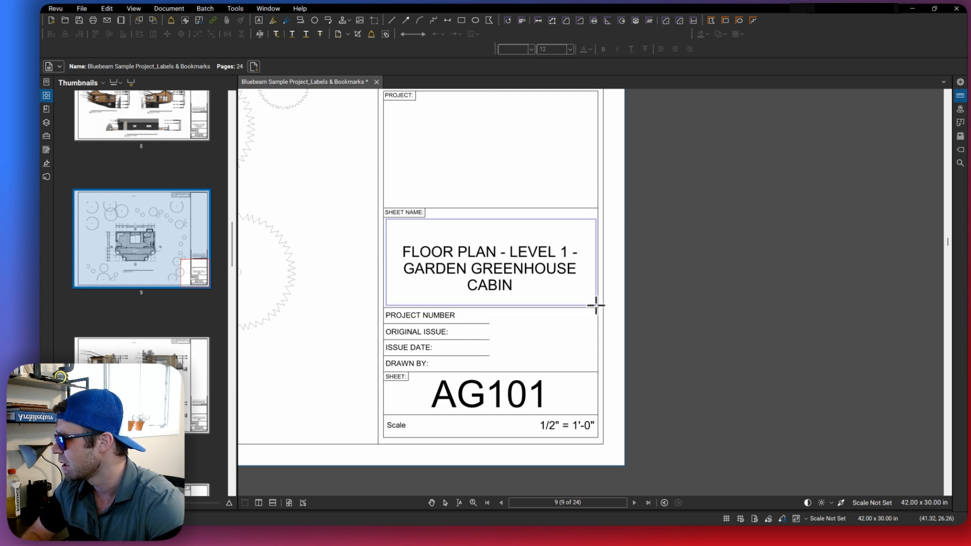
pyautogui.moveTo(595, 305)
pyautogui.mouseDown()
pyautogui.moveTo(505, 264)
pyautogui.moveTo(597, 306)
pyautogui.mouseUp()
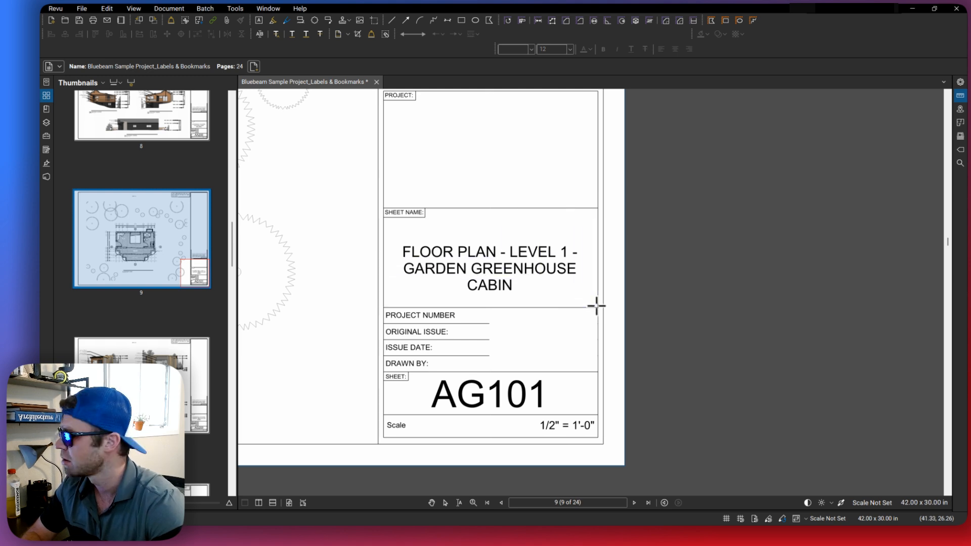
pyautogui.moveTo(529, 219); pyautogui.dragTo(418, 201)
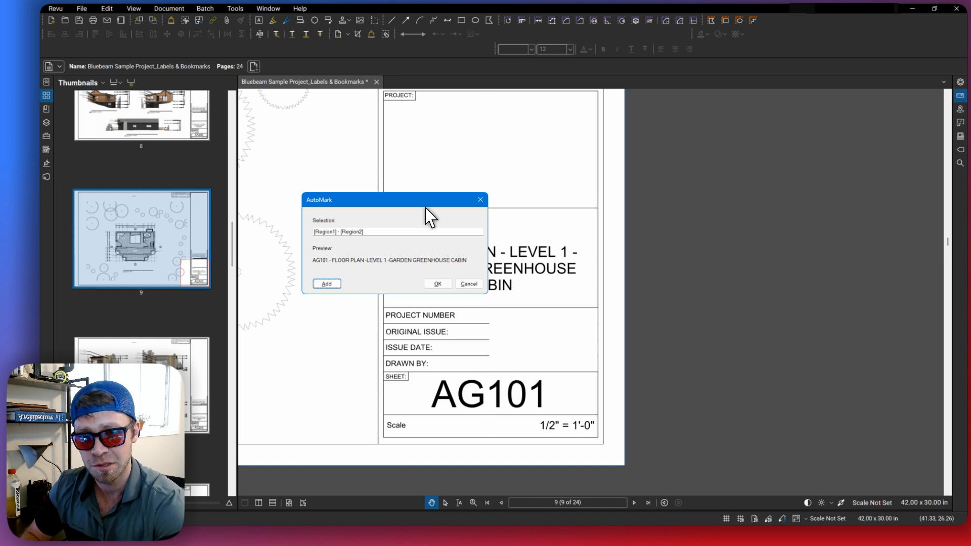
pyautogui.click(438, 284)
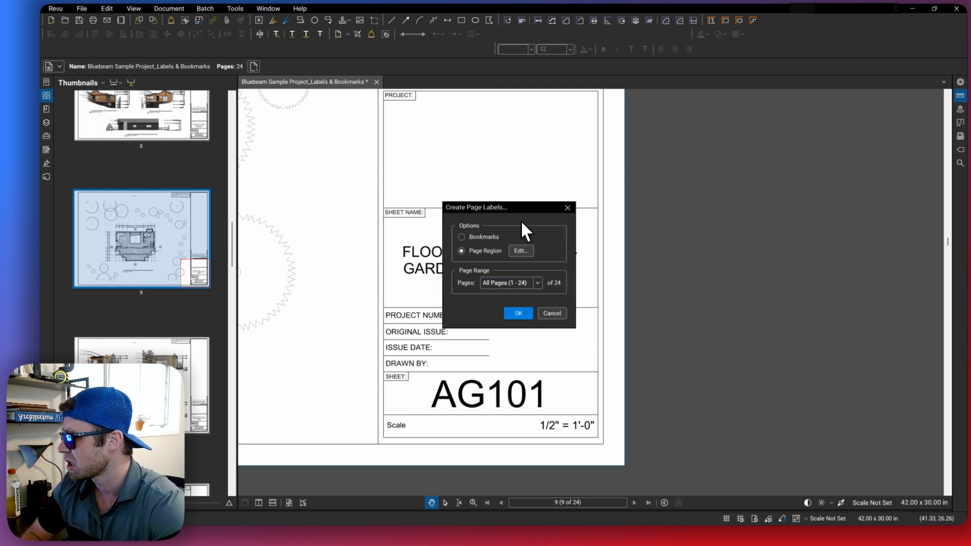
# - Keep All Pages (1 - 24) as the page range and create the page labels from the defined page regions
pyautogui.moveTo(522, 205); pyautogui.dragTo(431, 176)
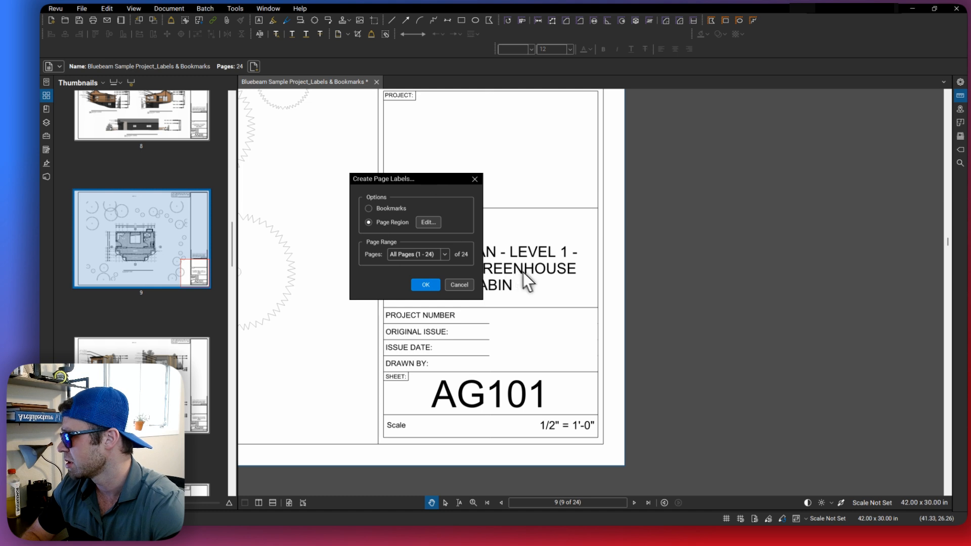
pyautogui.click(444, 254)
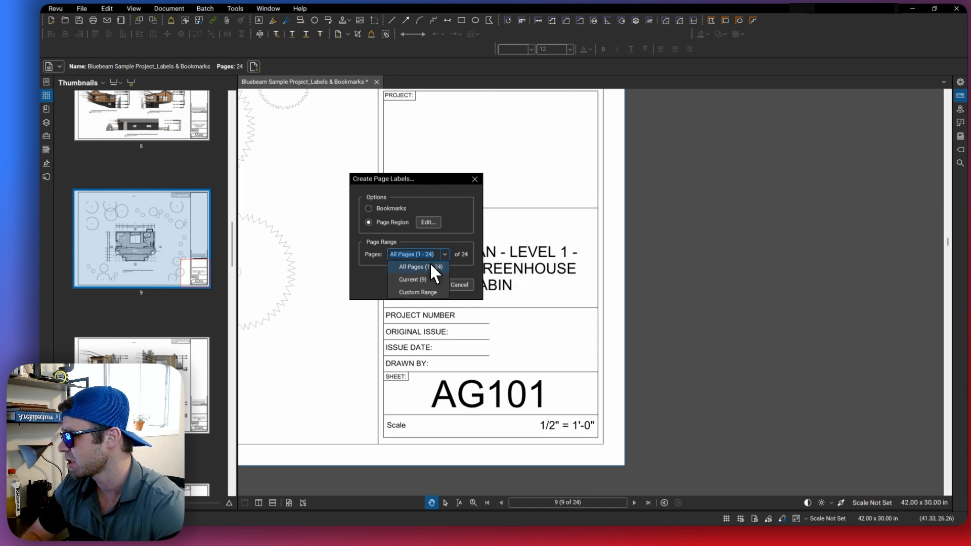
pyautogui.click(430, 264)
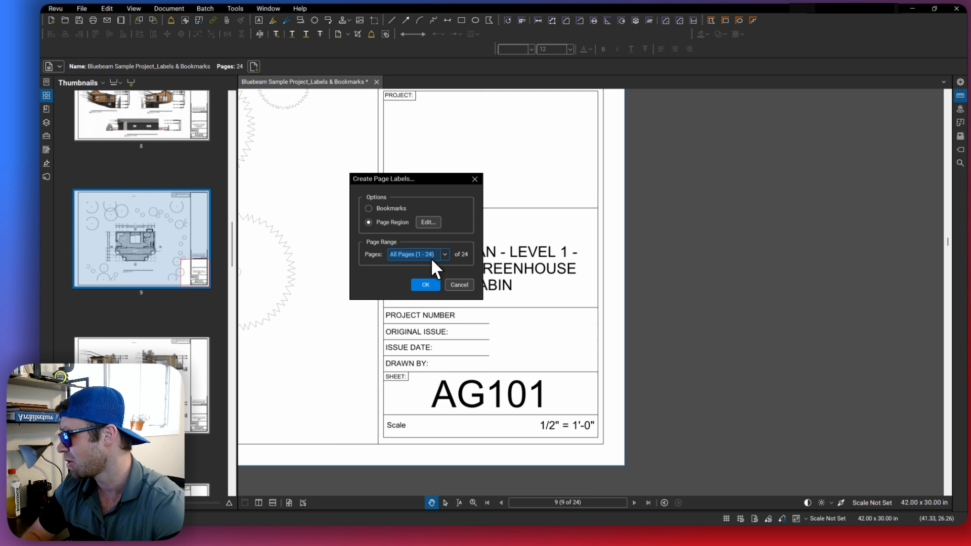
pyautogui.click(422, 285)
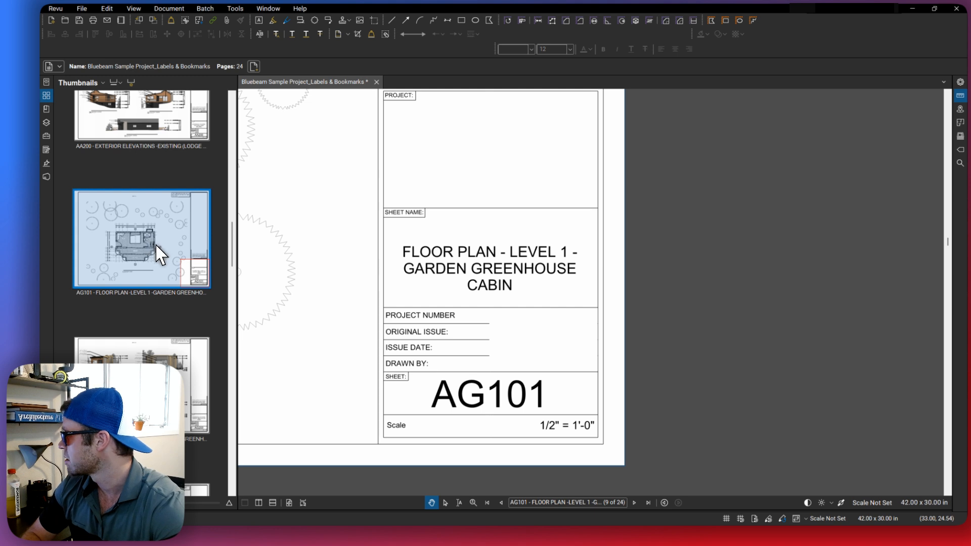
# - Look through the page thumbnails to check the sheet number and sheet name in the new page labels
pyautogui.scroll(5, 148, 218)
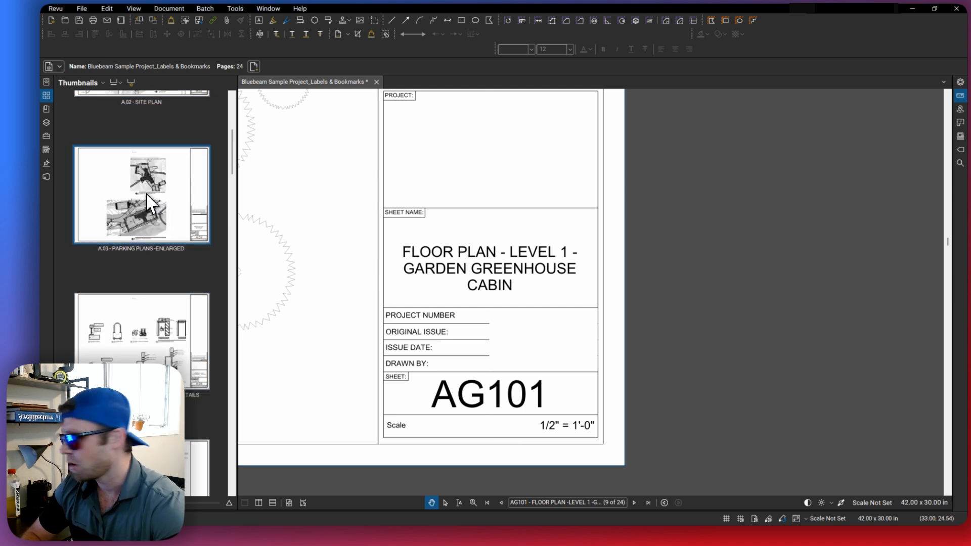
pyautogui.scroll(3, 151, 210)
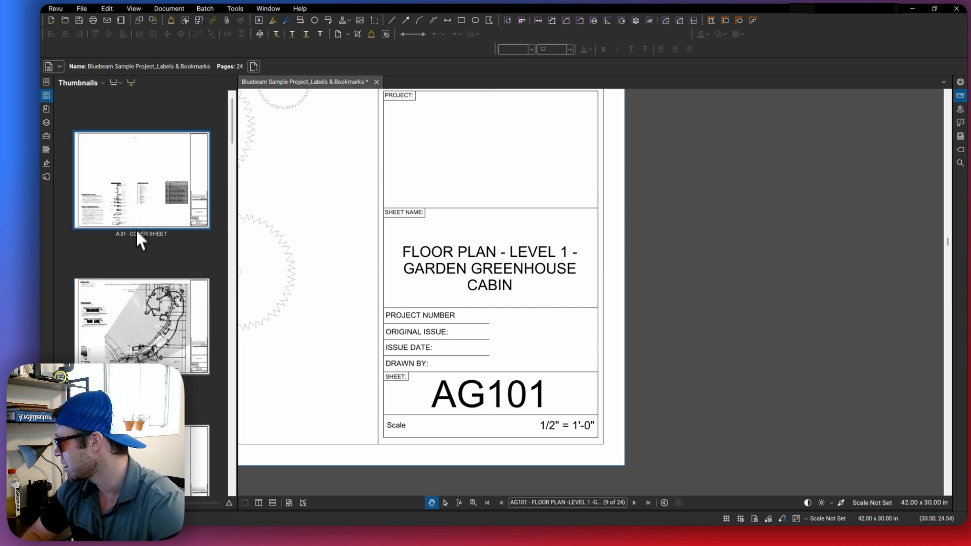
pyautogui.scroll(-5, 138, 244)
pyautogui.scroll(3, 135, 260)
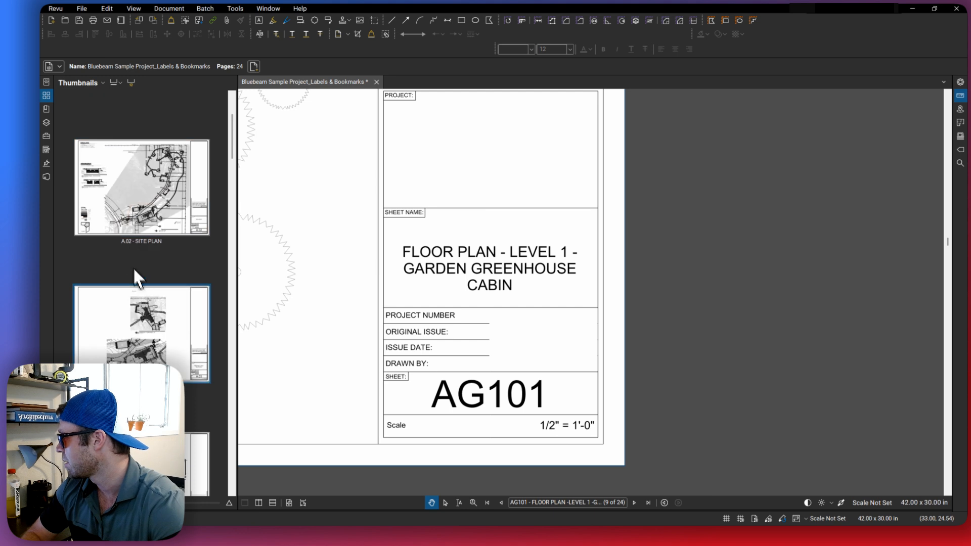
pyautogui.scroll(-10, 136, 264)
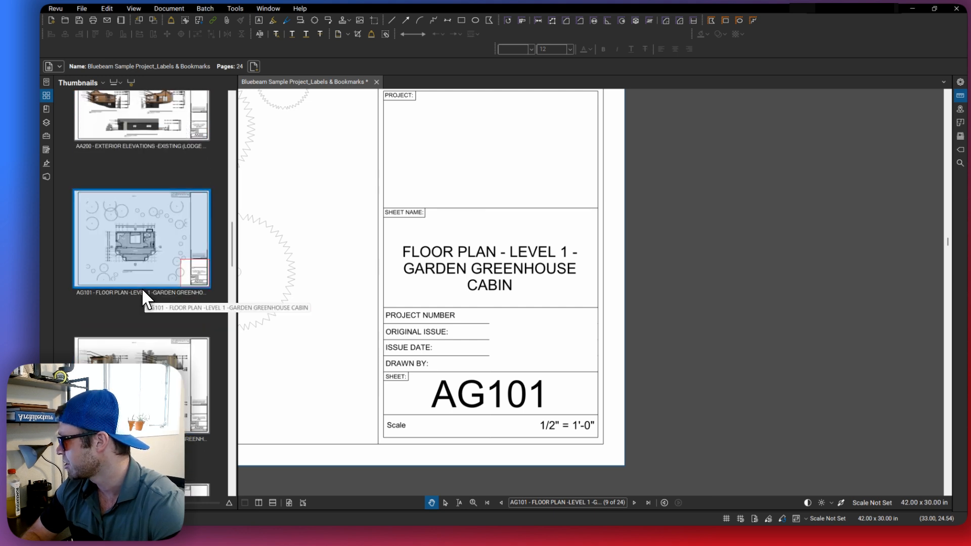
pyautogui.scroll(-4, 137, 284)
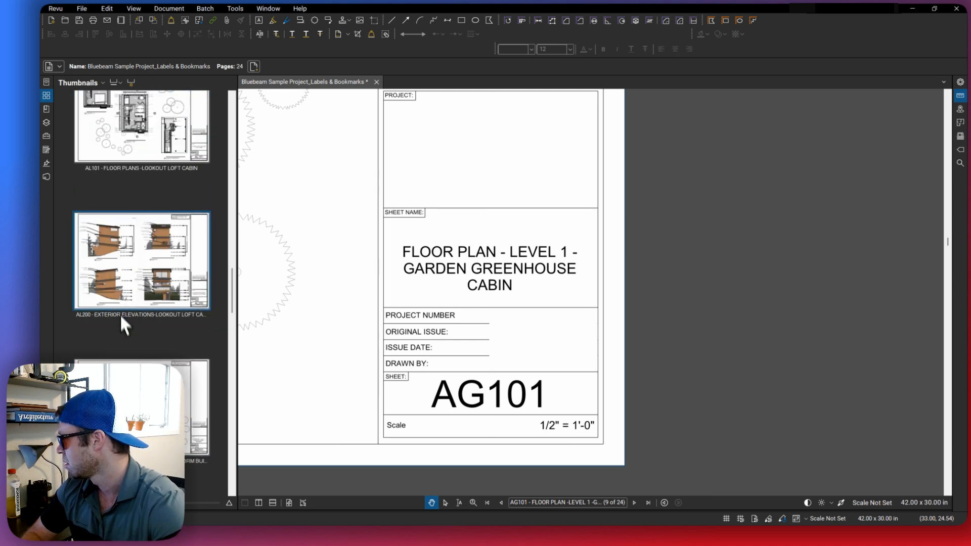
pyautogui.scroll(4, 112, 304)
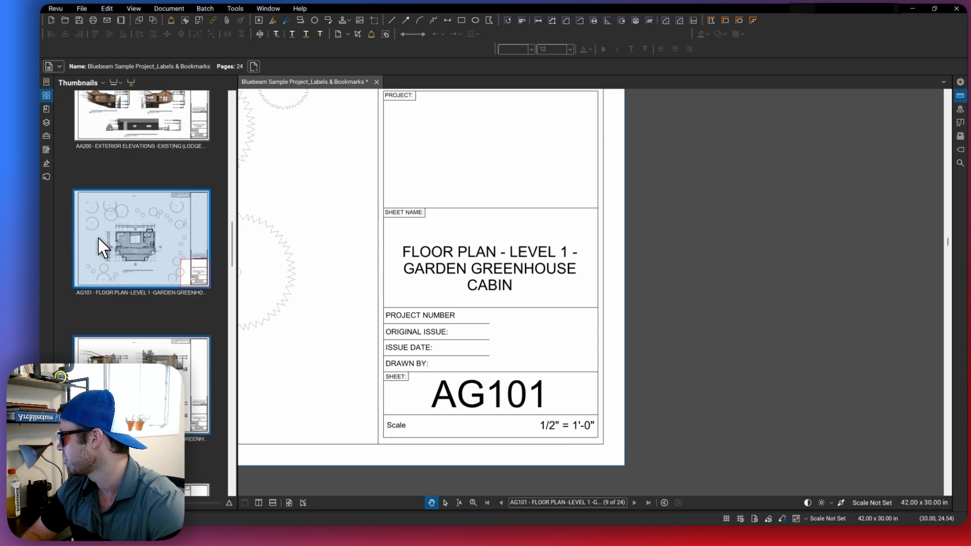
pyautogui.scroll(12, 103, 248)
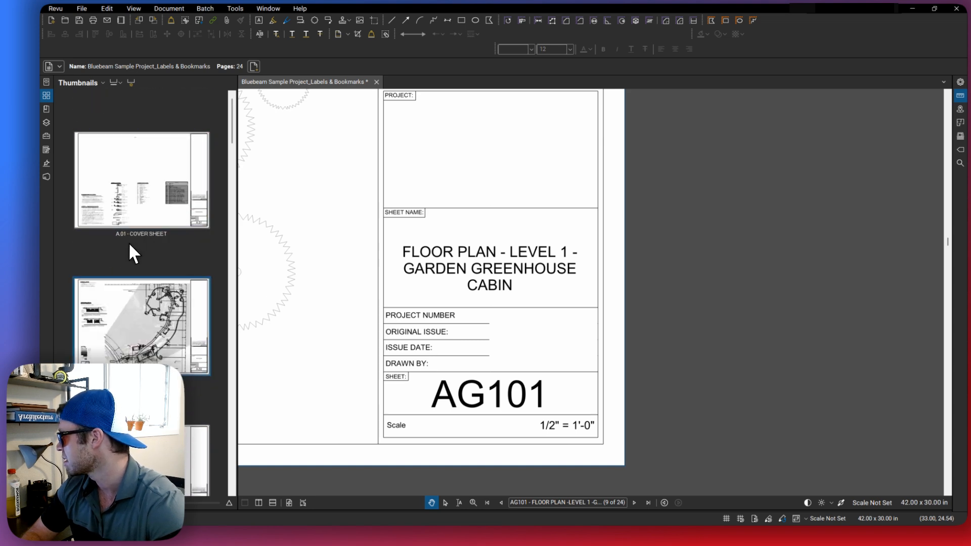
pyautogui.scroll(-6, 130, 262)
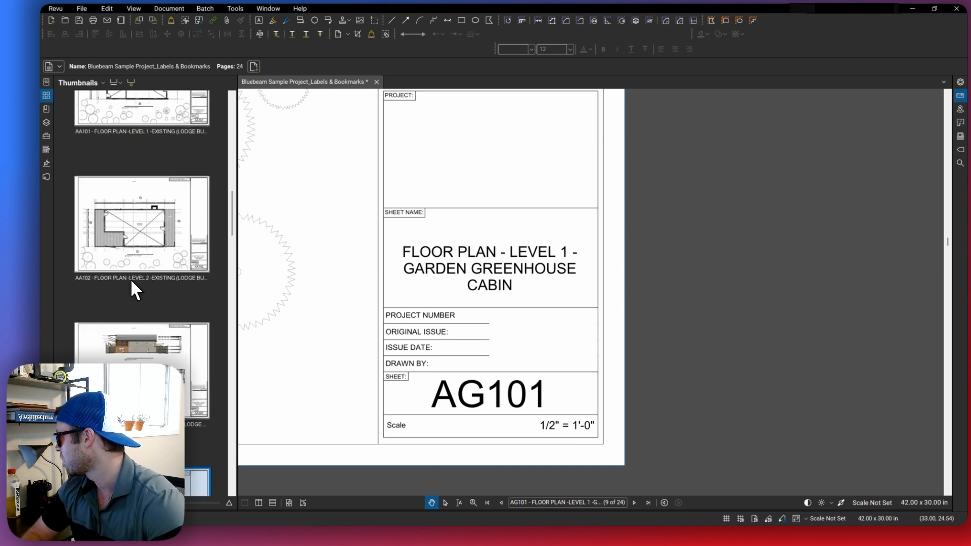
pyautogui.scroll(-6, 135, 291)
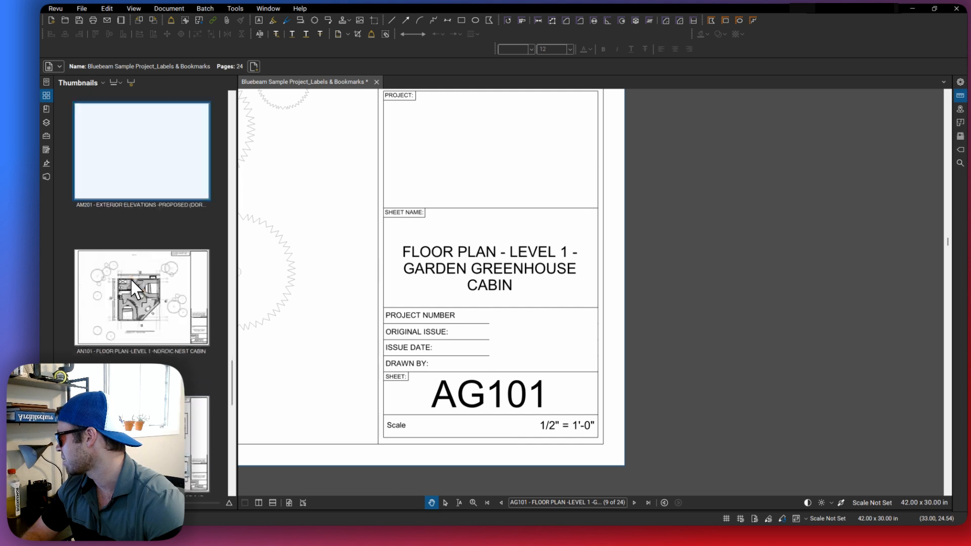
# - Open sheets AW101 and A.05 and compare each title block's sheet number and name with its page label
pyautogui.scroll(-5, 133, 288)
pyautogui.click(148, 345)
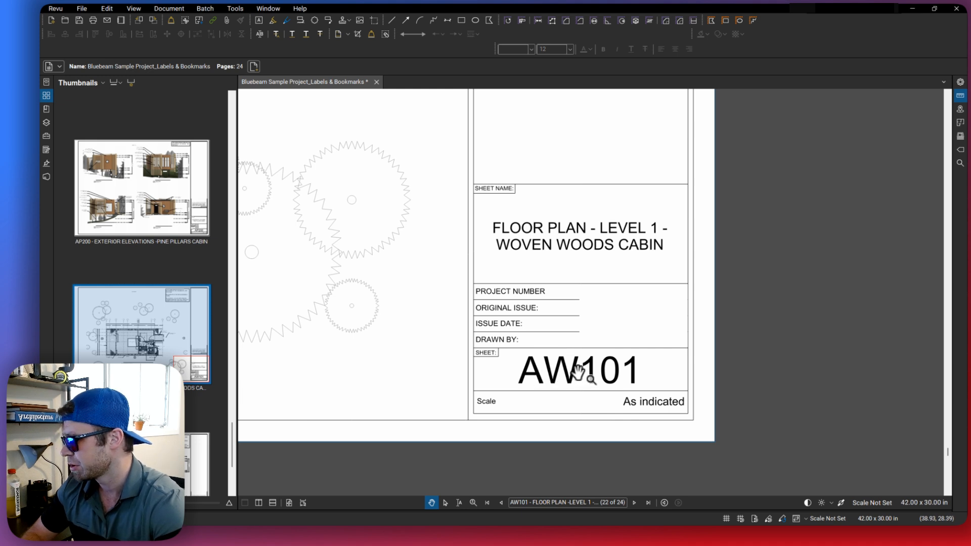
pyautogui.scroll(15, 115, 259)
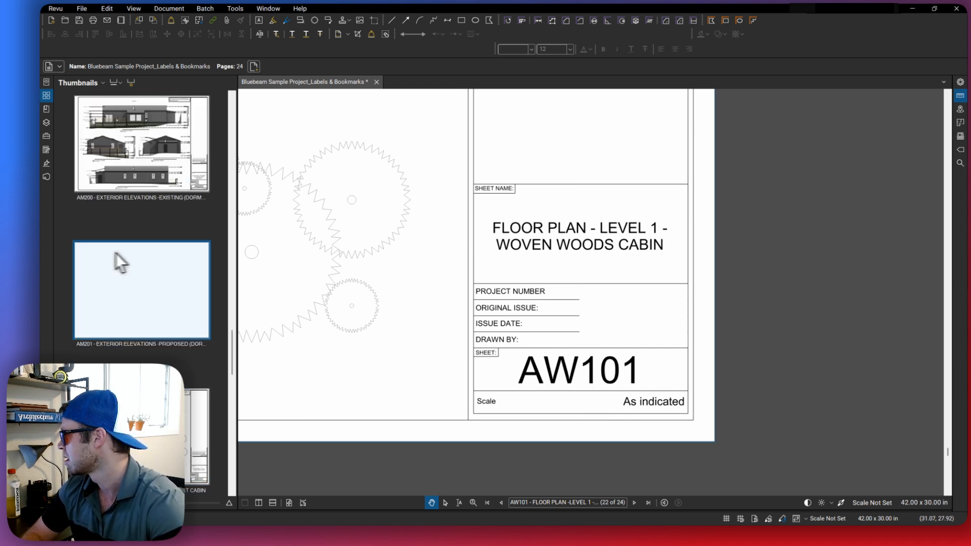
pyautogui.click(162, 243)
pyautogui.moveTo(653, 336); pyautogui.dragTo(542, 331)
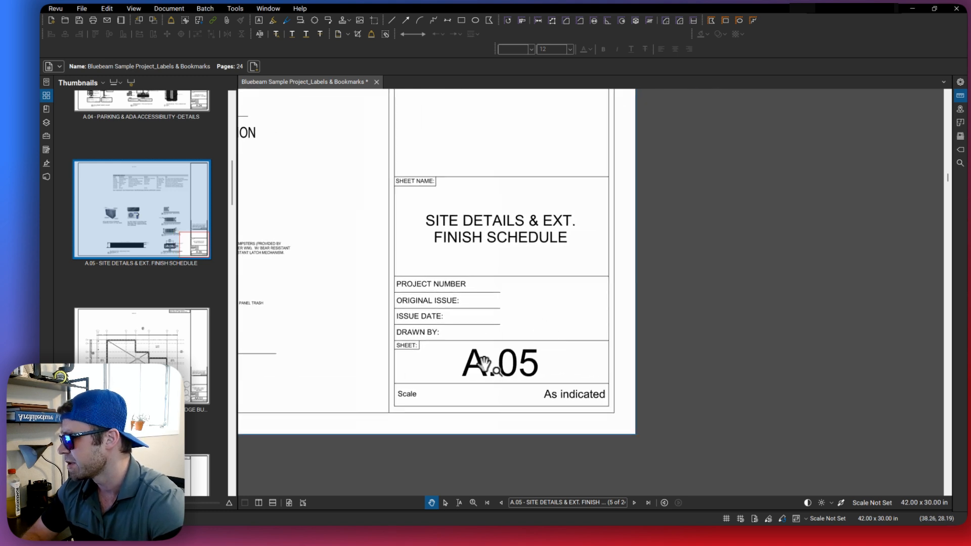
pyautogui.scroll(1, 524, 364)
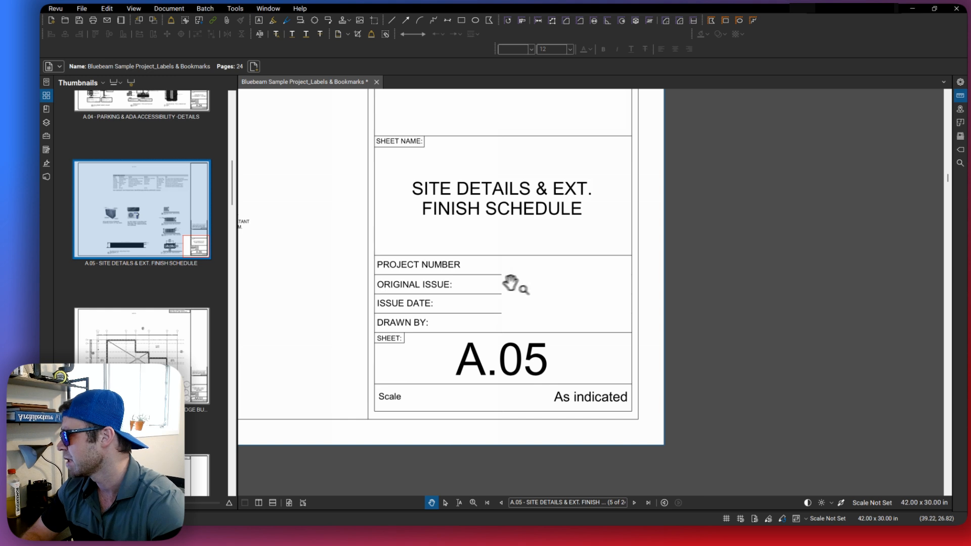
# - Open sheet AM101 to compare its title block with its page label, and review the labels of the remaining sheets
pyautogui.scroll(-3, 134, 301)
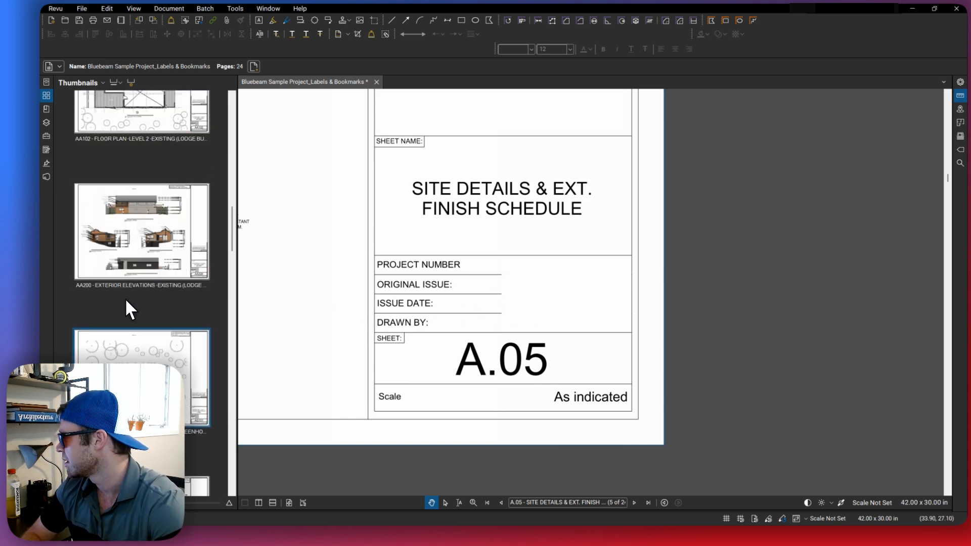
pyautogui.scroll(-2, 132, 301)
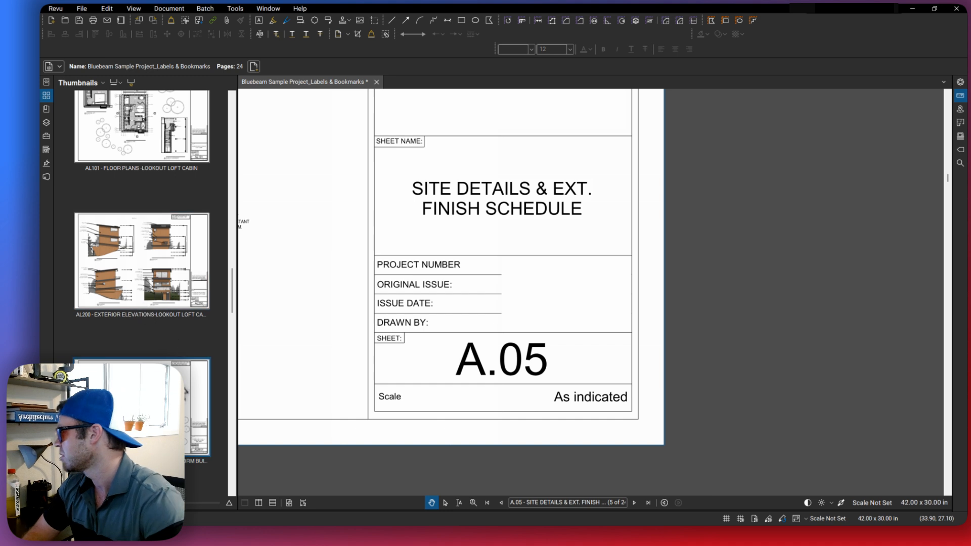
pyautogui.click(150, 387)
pyautogui.scroll(-4, 153, 320)
pyautogui.scroll(-4, 158, 329)
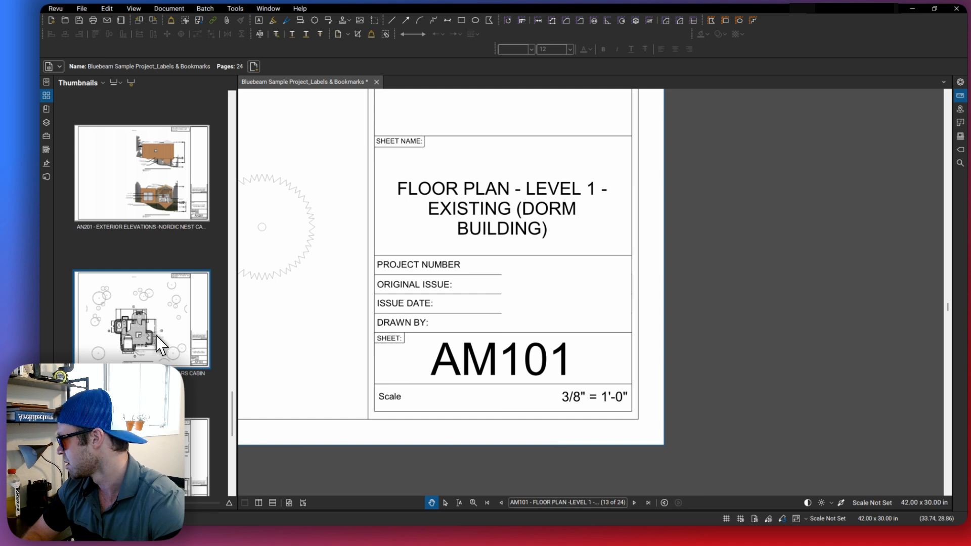
pyautogui.scroll(-5, 161, 347)
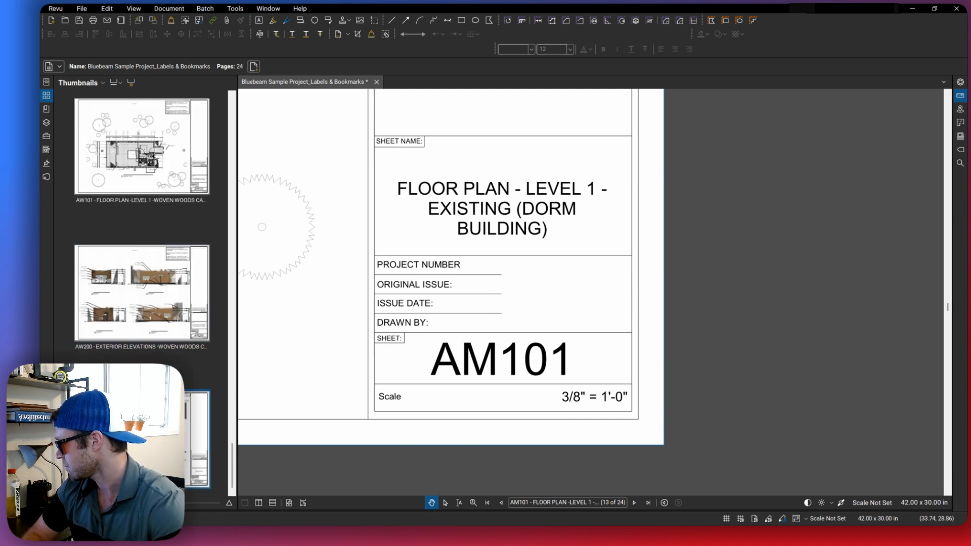
pyautogui.scroll(15, 145, 323)
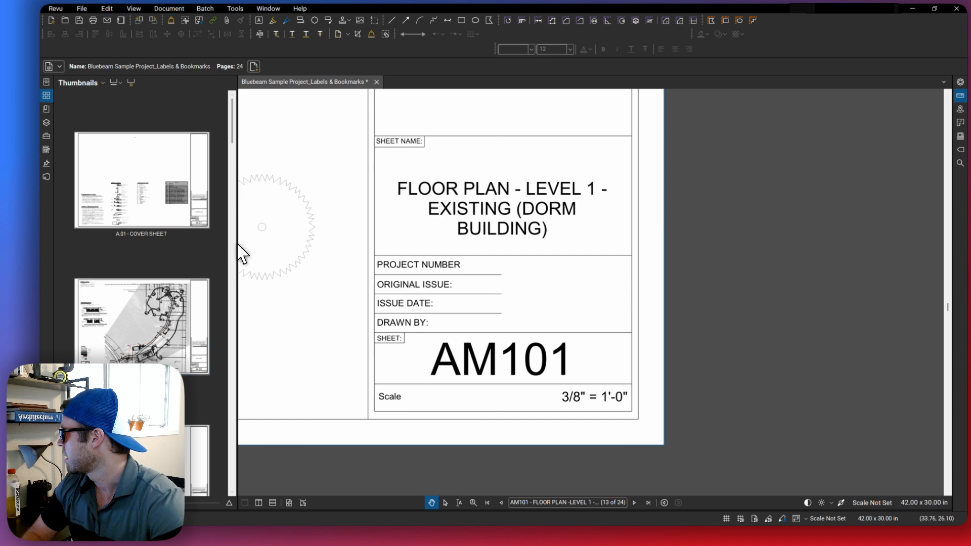
pyautogui.scroll(-6, 275, 248)
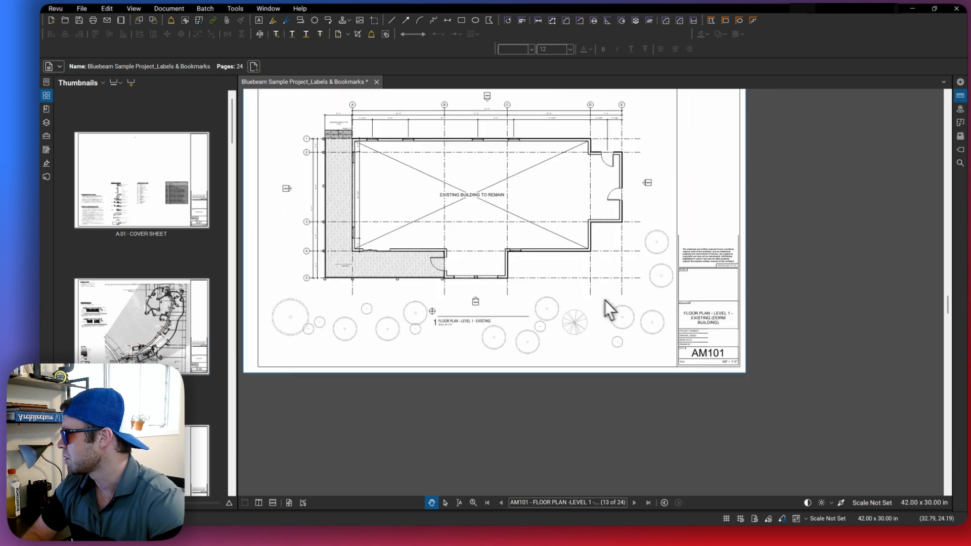
pyautogui.moveTo(627, 335); pyautogui.dragTo(614, 354)
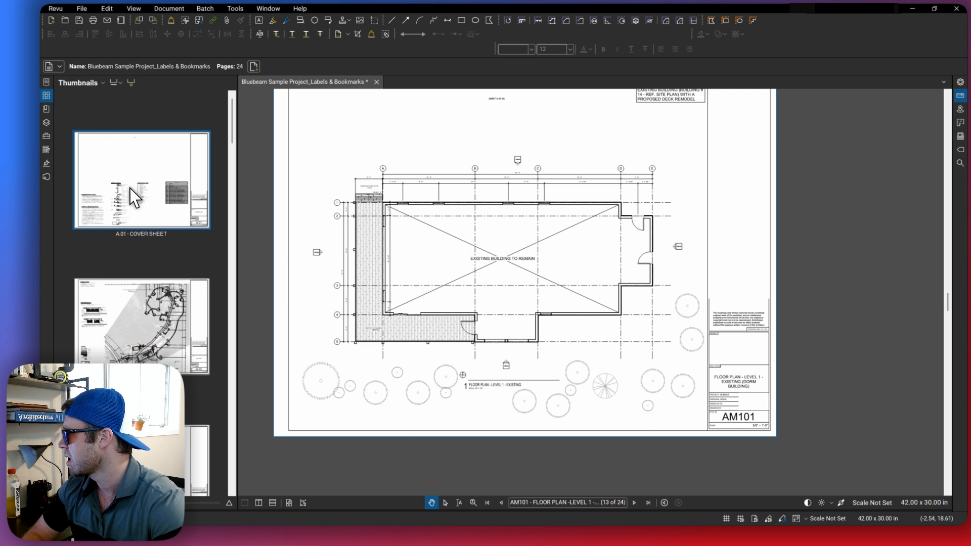
# - Collapse the whole bookmark tree and look inside the Site Plan, Lodge Building Existing and Wide - Garden Greenhouse groups
pyautogui.click(44, 108)
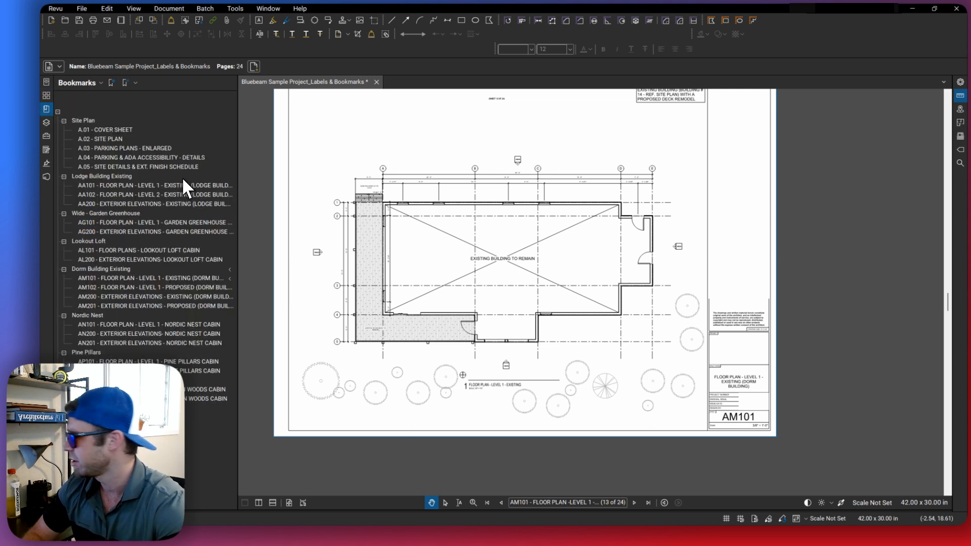
pyautogui.click(56, 110)
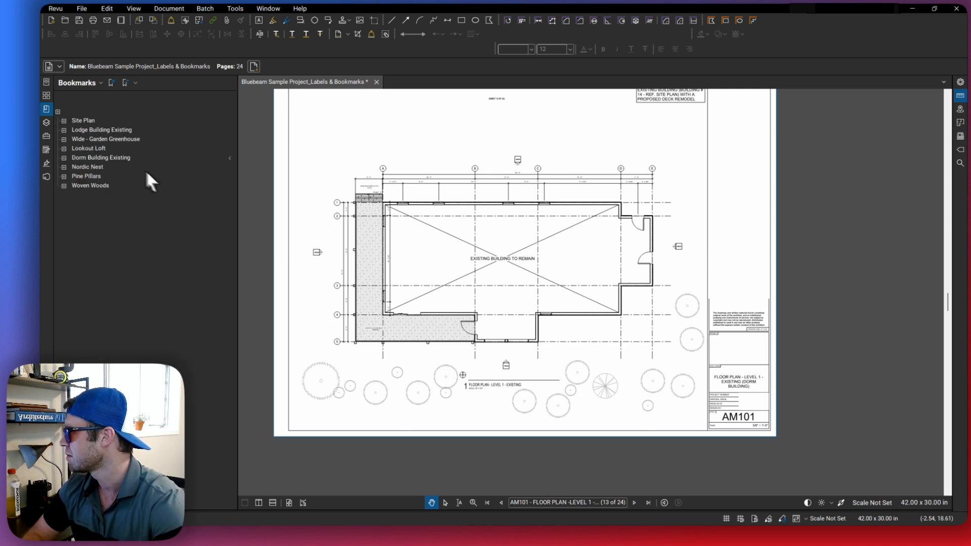
pyautogui.click(63, 121)
pyautogui.click(62, 120)
pyautogui.click(62, 129)
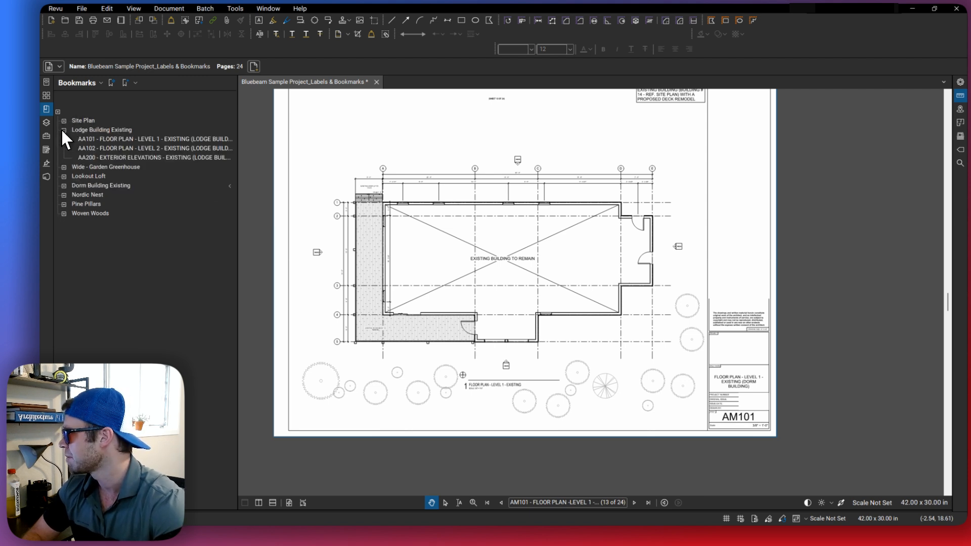
pyautogui.click(63, 130)
pyautogui.click(63, 139)
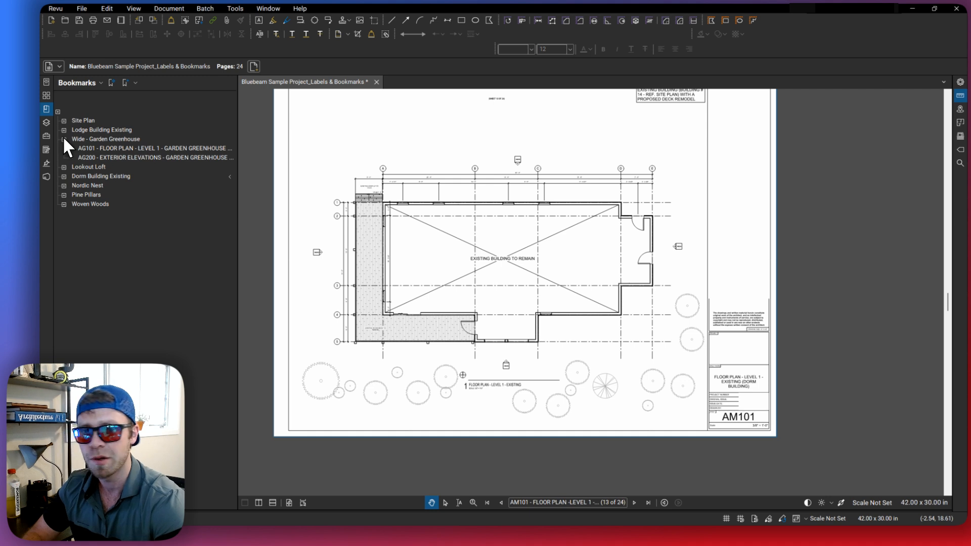
pyautogui.click(63, 136)
pyautogui.click(61, 138)
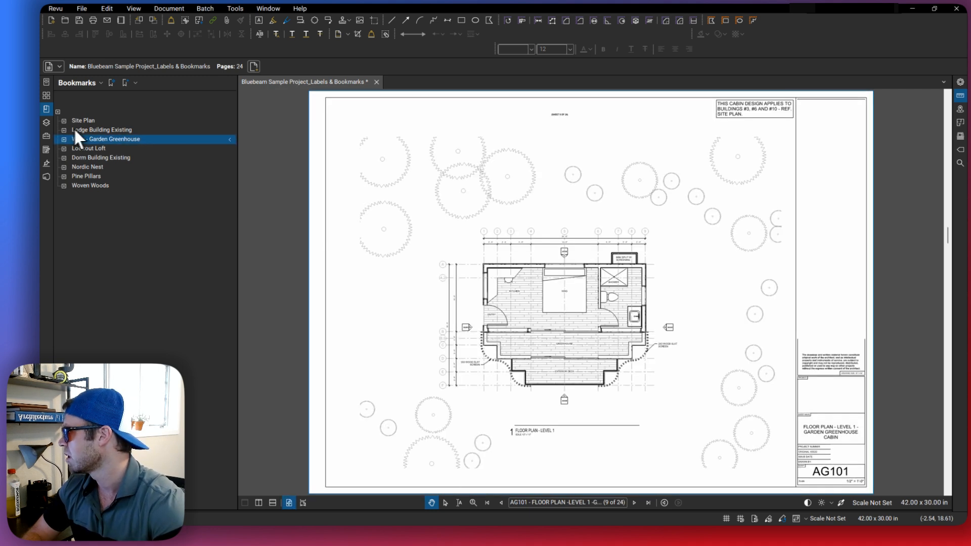
# - Expand and collapse the whole bookmark tree twice, and open only the Lookout Loft and Nordic Nest groups
pyautogui.click(56, 111)
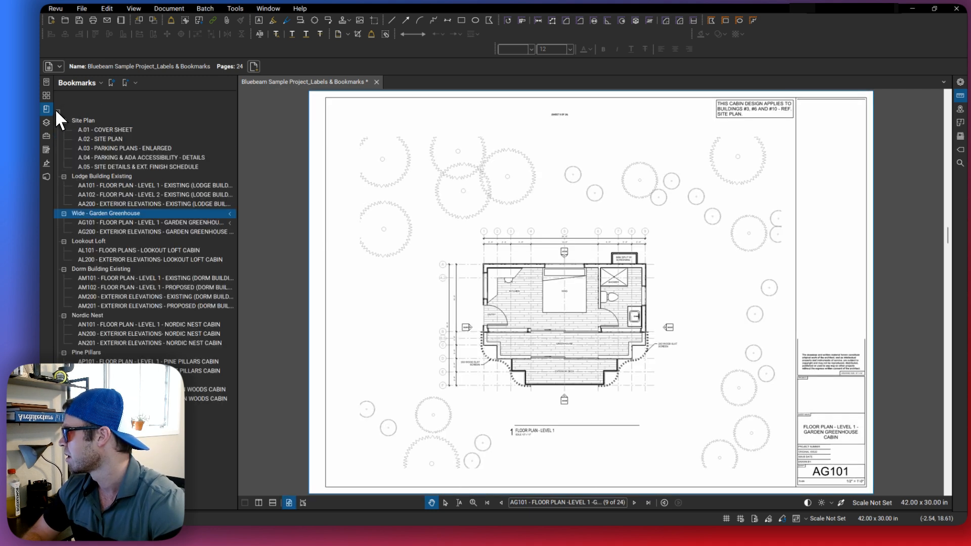
pyautogui.click(57, 111)
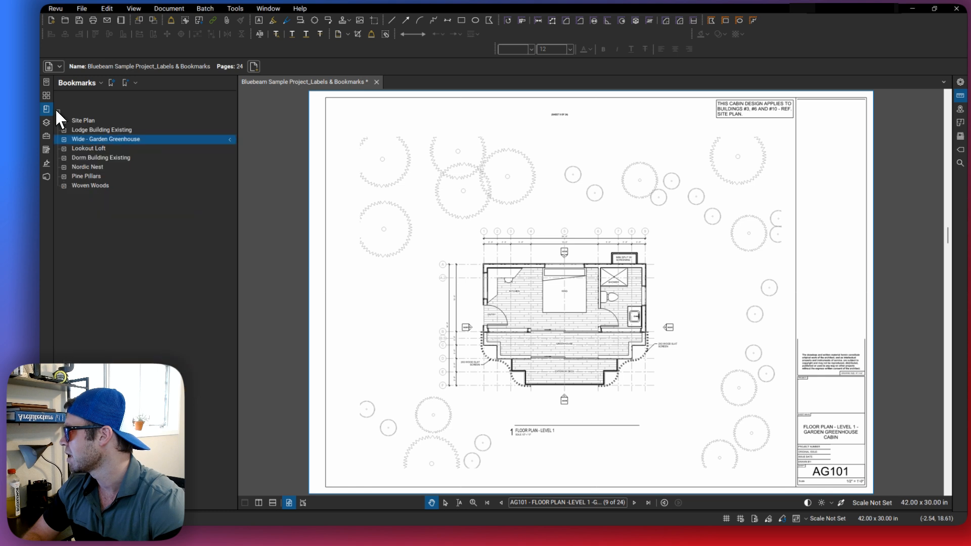
pyautogui.click(57, 110)
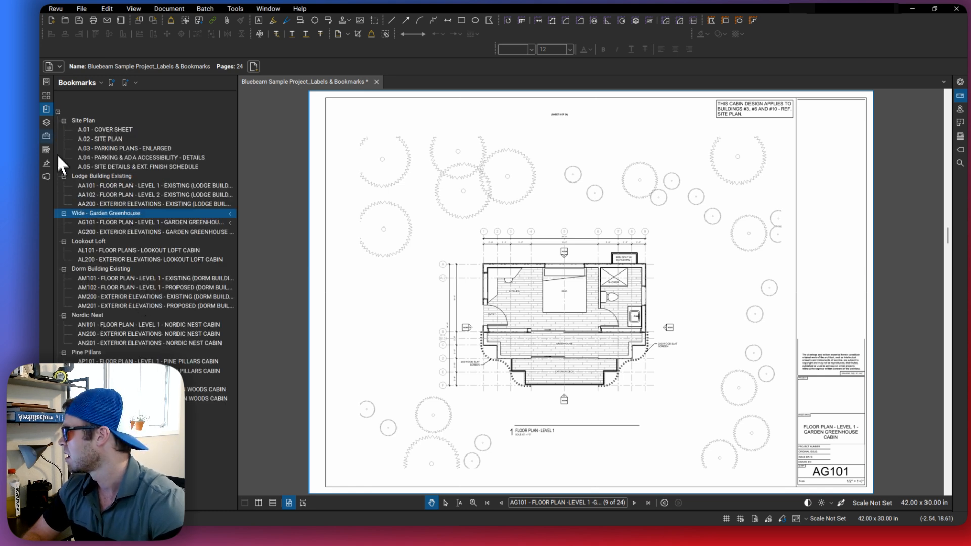
pyautogui.click(56, 111)
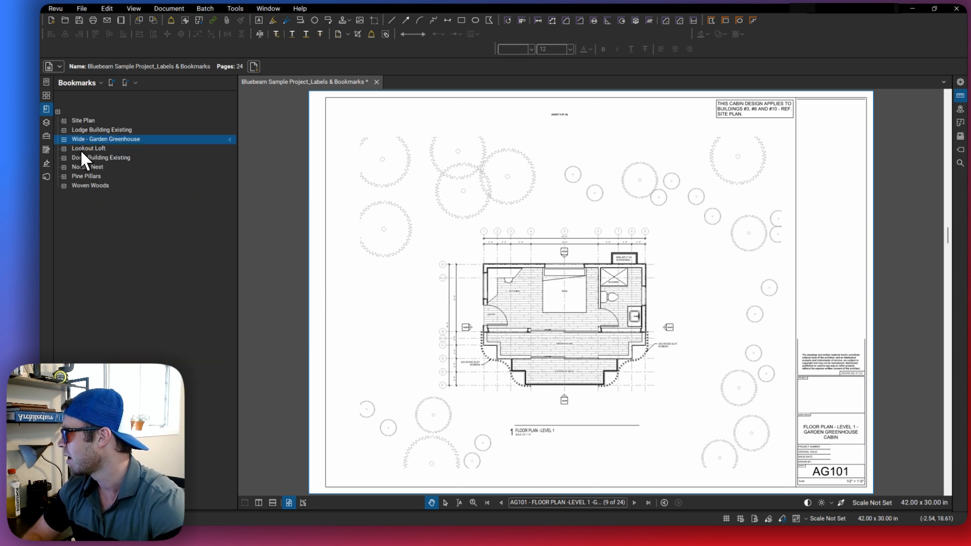
pyautogui.click(64, 149)
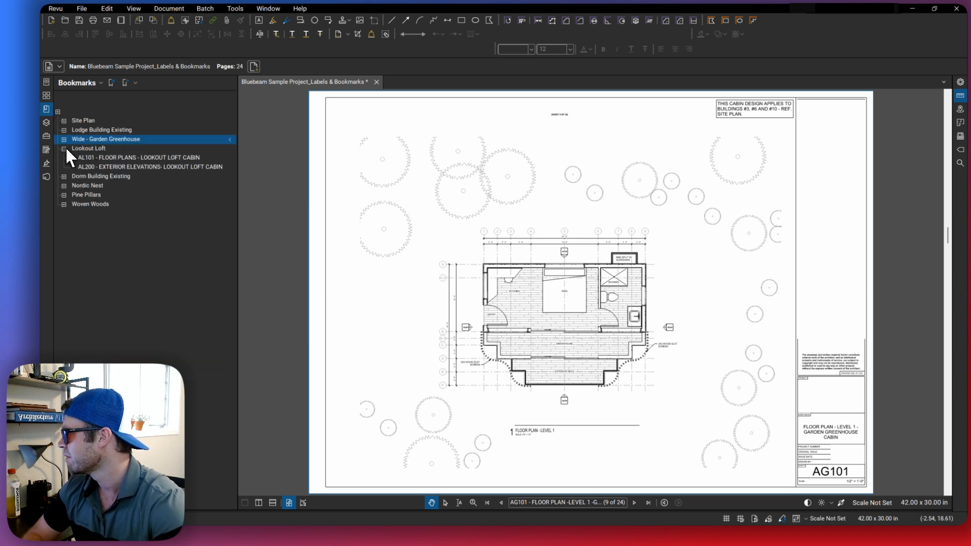
pyautogui.click(64, 185)
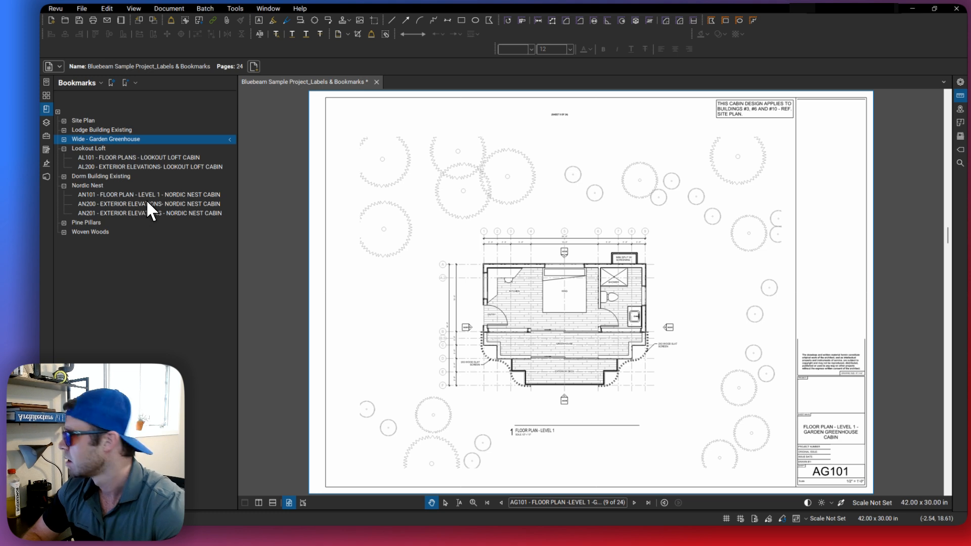
# - Look inside the Woven Woods and Nordic Nest bookmark groups, and collapse the whole bookmark tree
pyautogui.click(64, 149)
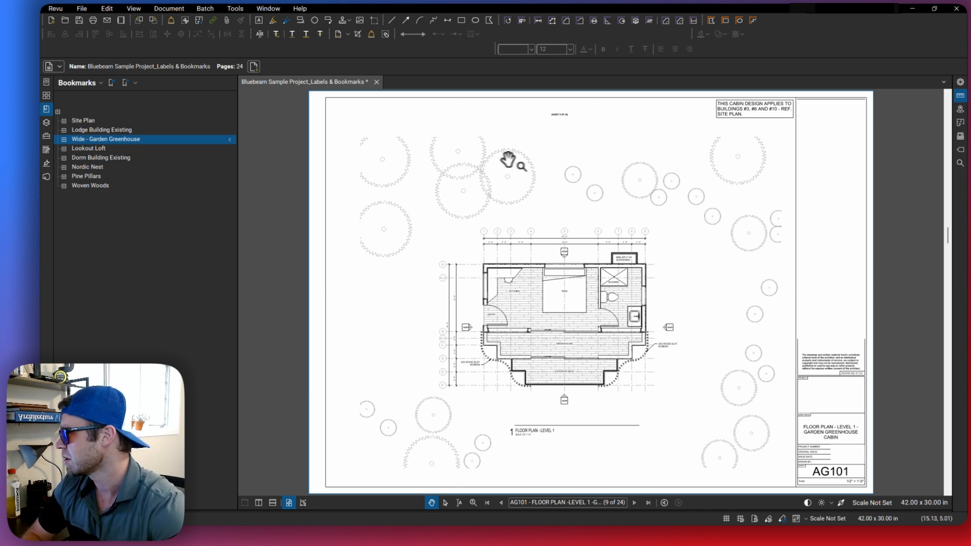
pyautogui.click(64, 186)
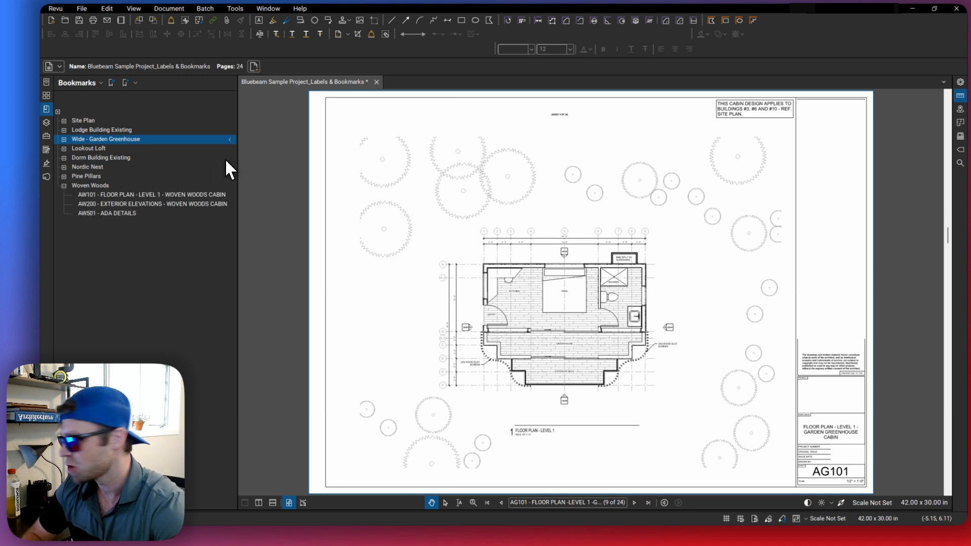
pyautogui.click(63, 167)
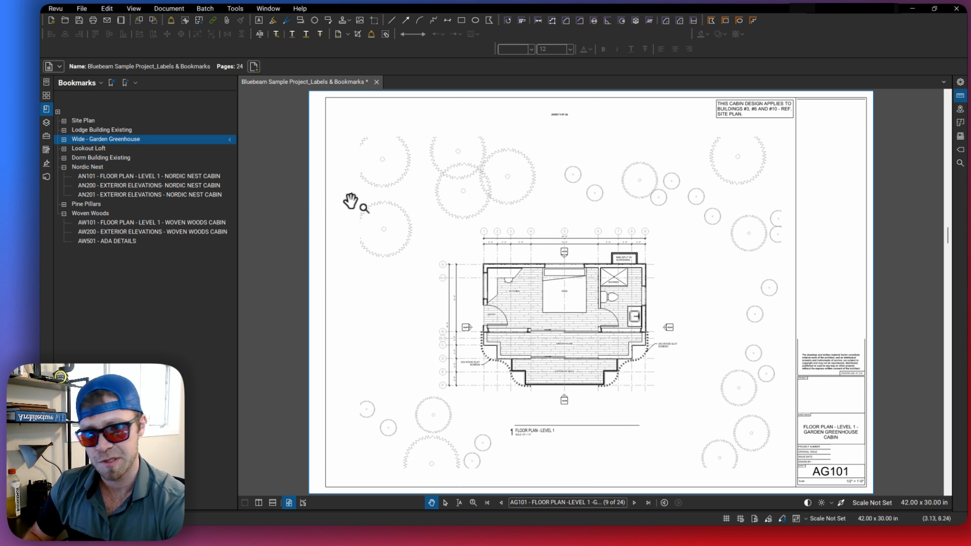
pyautogui.click(57, 111)
pyautogui.click(57, 111)
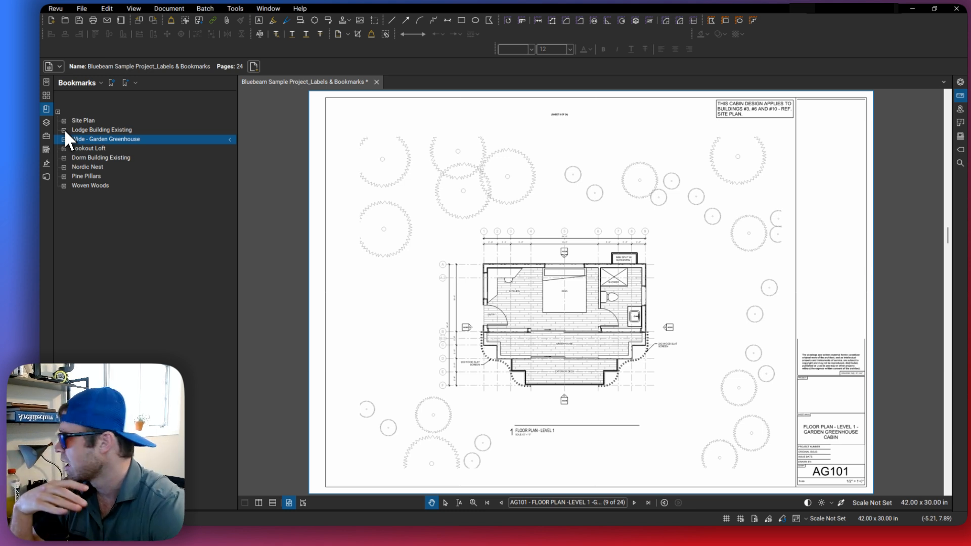
# - Display the sheet thumbnails with the page scale shown beneath each page label
pyautogui.click(45, 94)
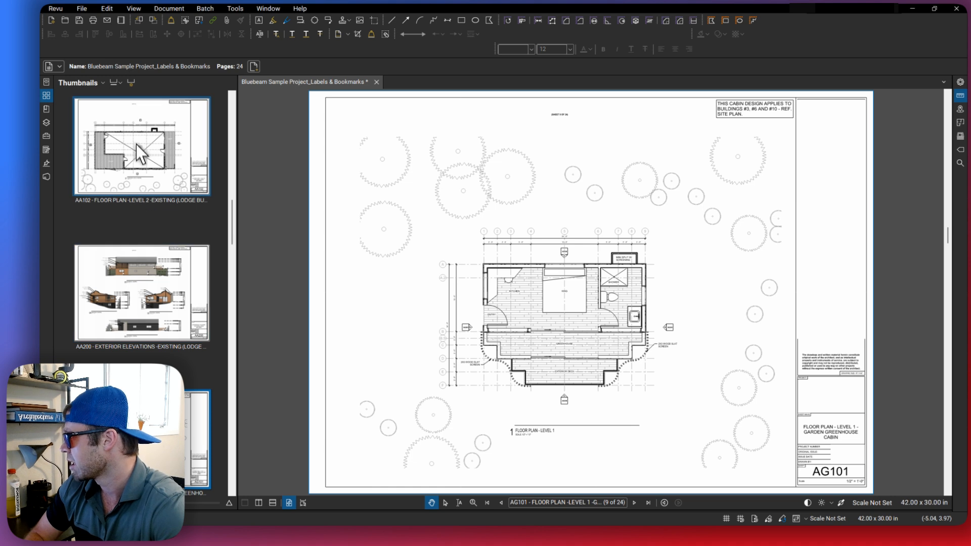
pyautogui.click(114, 82)
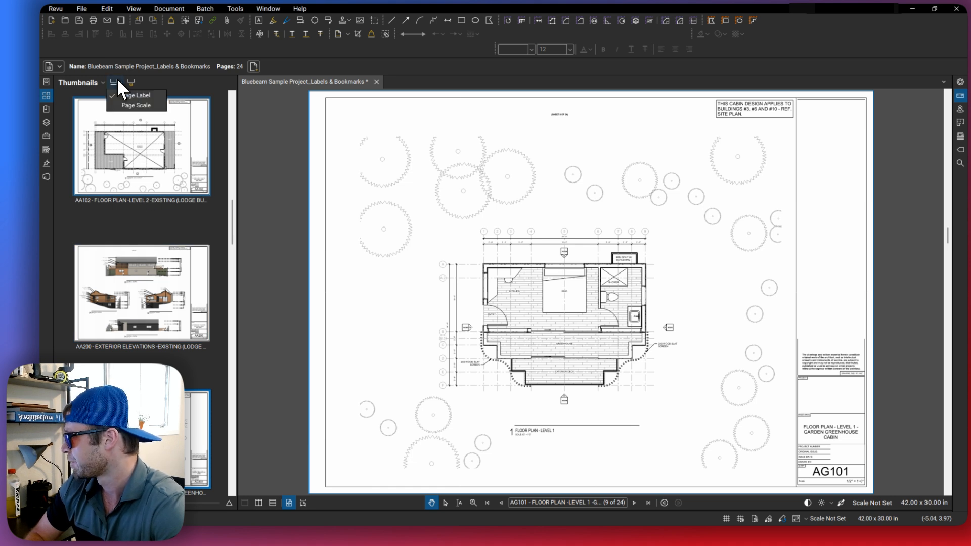
pyautogui.click(136, 105)
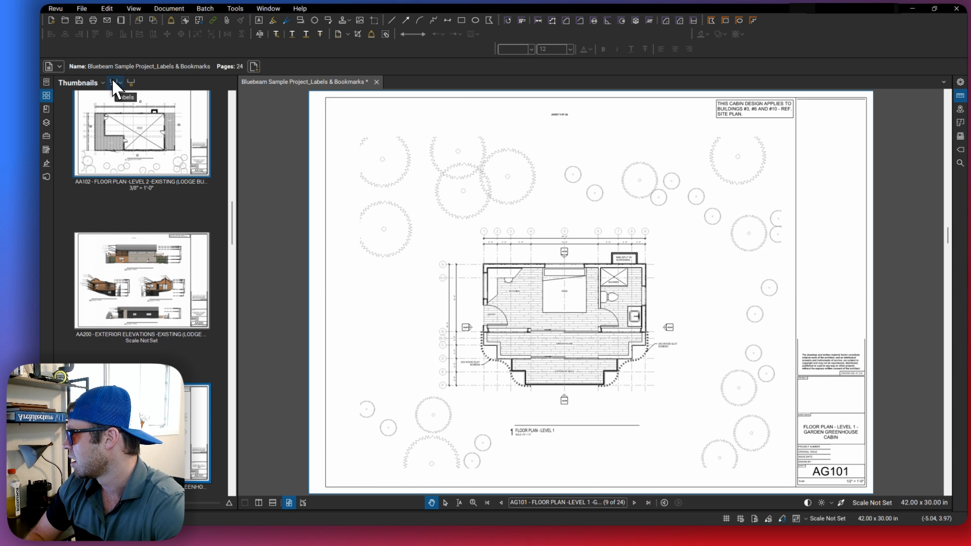
# - Review the enabled thumbnail label options and examine the page scales listed under the sheet thumbnails
pyautogui.scroll(5, 137, 207)
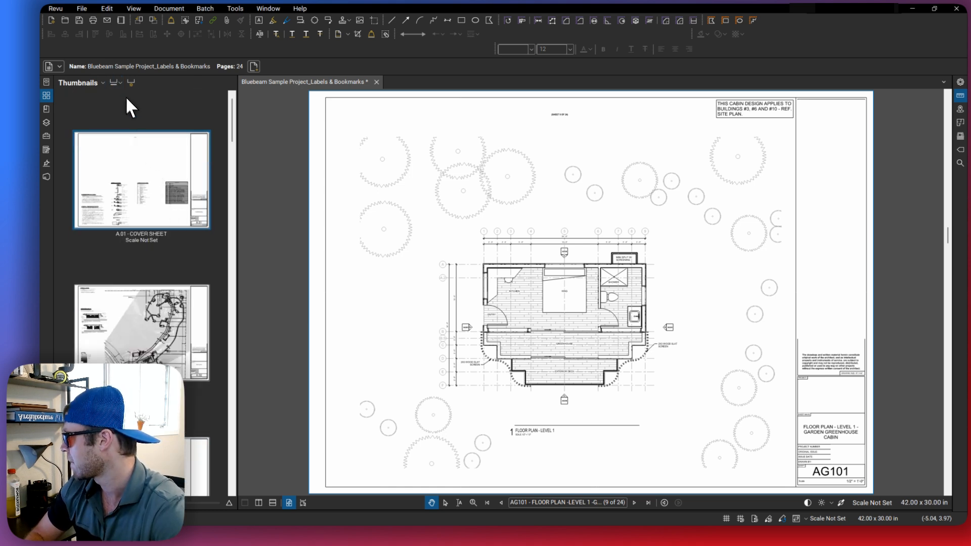
pyautogui.click(114, 83)
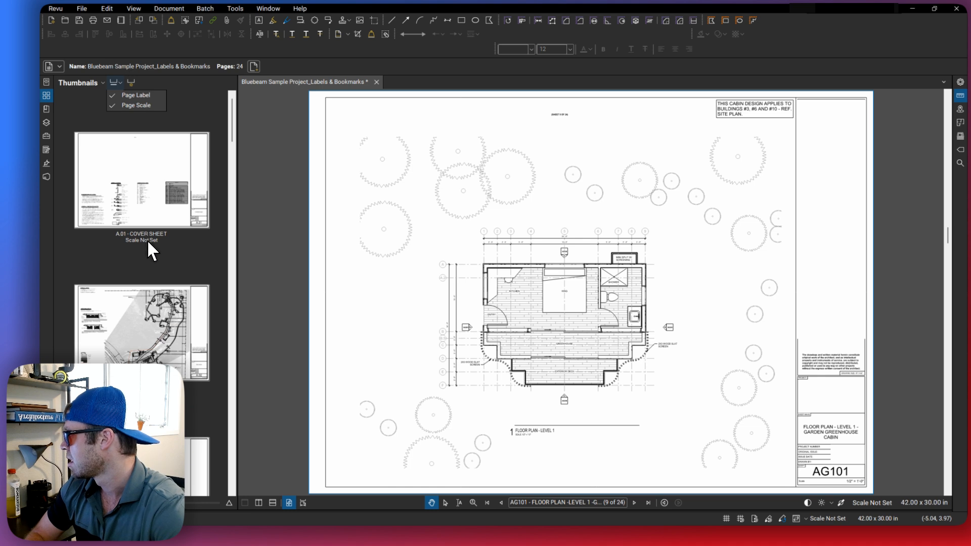
pyautogui.click(283, 240)
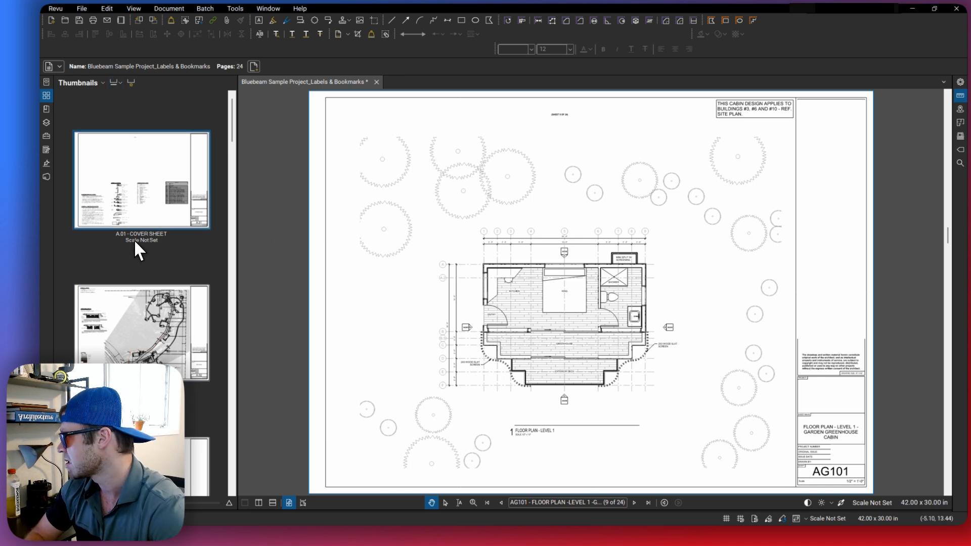
pyautogui.scroll(-6, 161, 298)
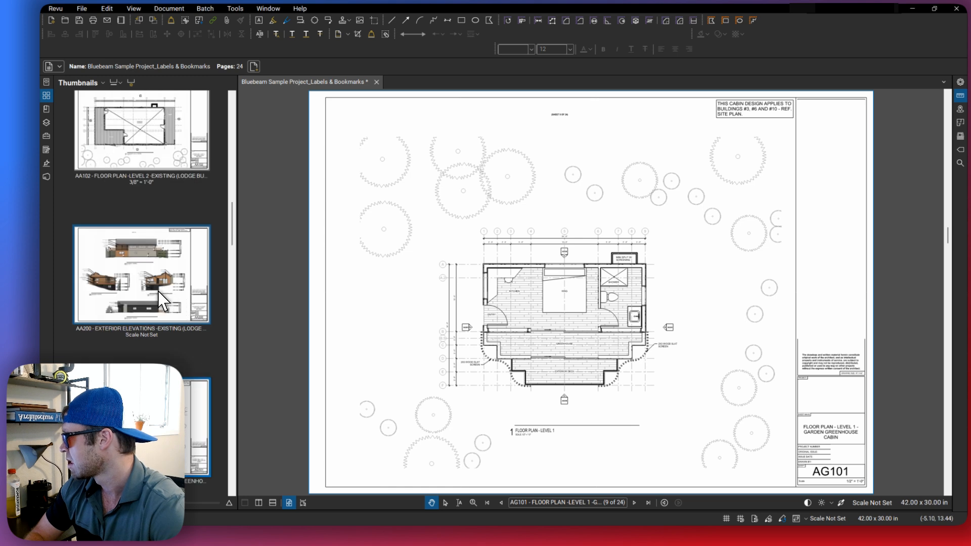
pyautogui.scroll(-4, 161, 299)
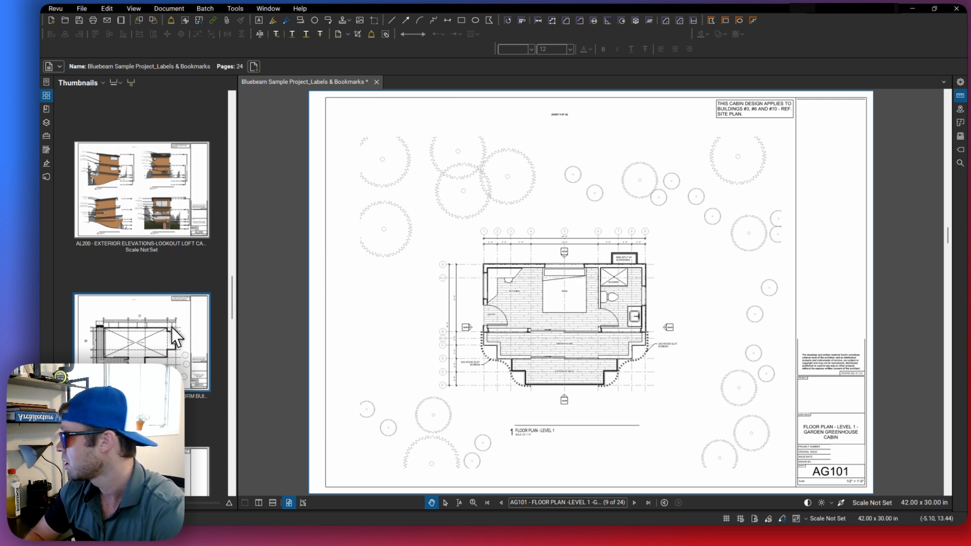
pyautogui.scroll(5, 173, 336)
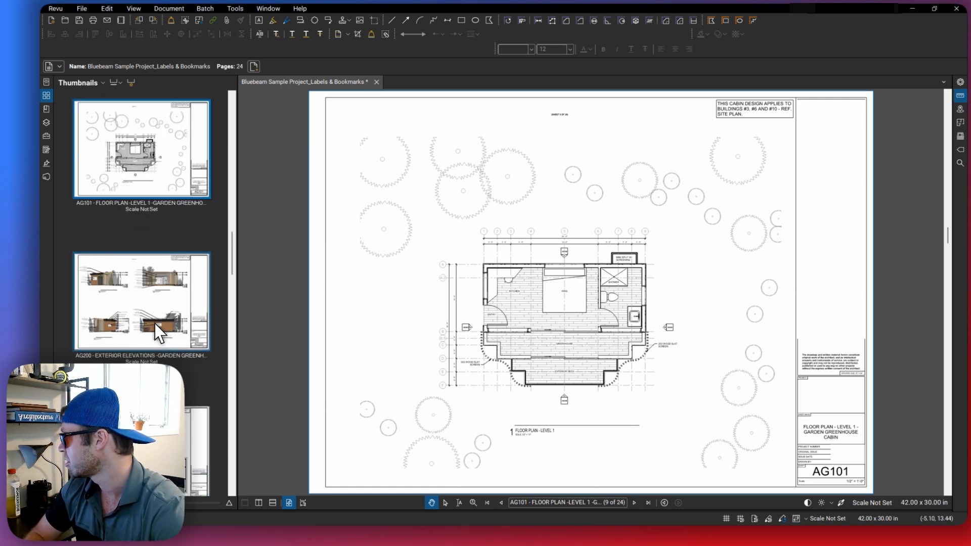
pyautogui.scroll(-5, 158, 332)
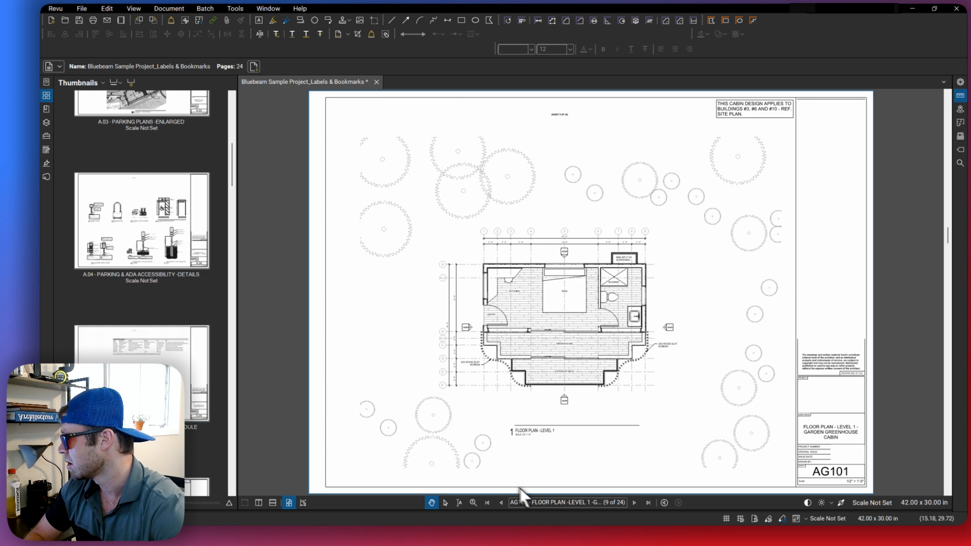
# - Go to page 7, sheet AA102, and bring its thumbnail into view
pyautogui.click(564, 503)
pyautogui.write('7')
pyautogui.press('Return')
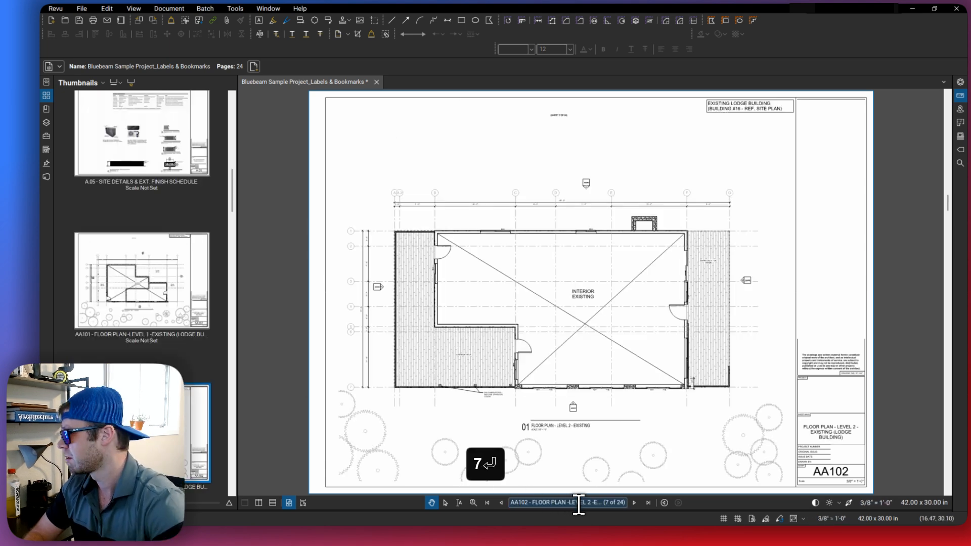
pyautogui.scroll(-2, 505, 368)
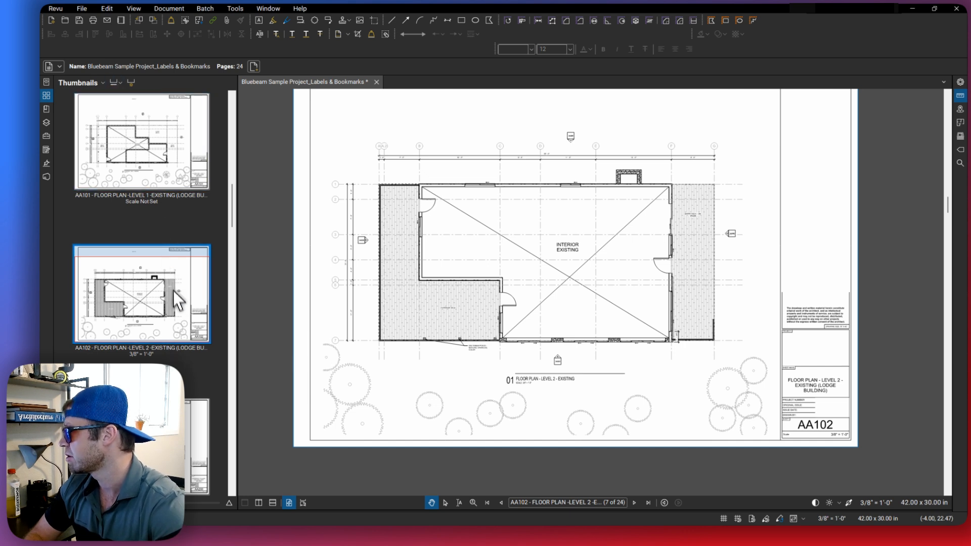
# - Open the scale settings for sheet AA102, look through the preset scales, and close the dialog without applying one
pyautogui.rightClick(137, 356)
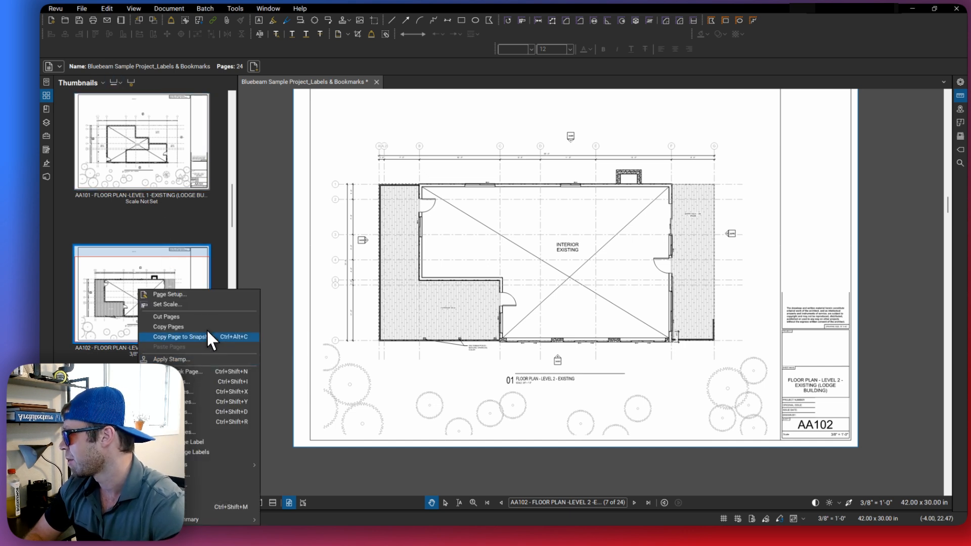
pyautogui.click(171, 303)
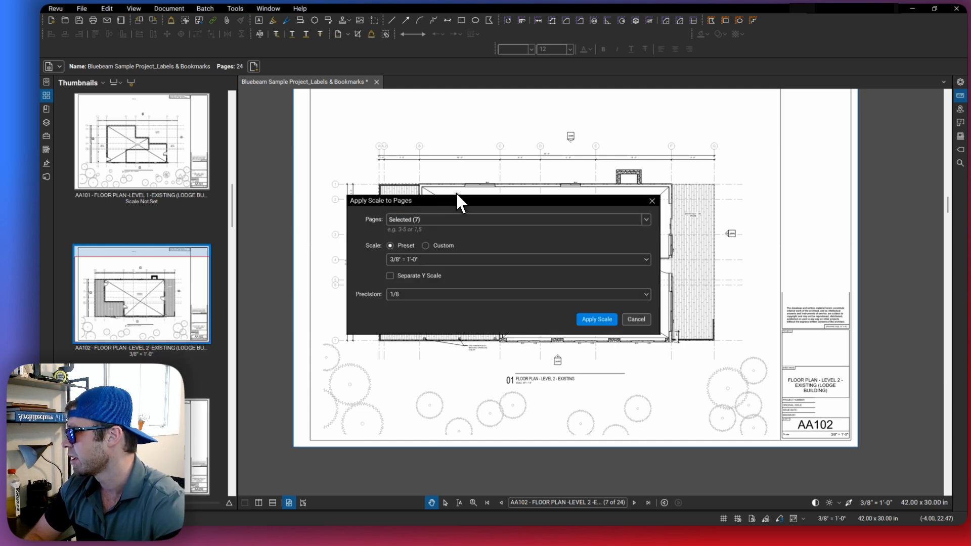
pyautogui.moveTo(478, 198); pyautogui.dragTo(430, 162)
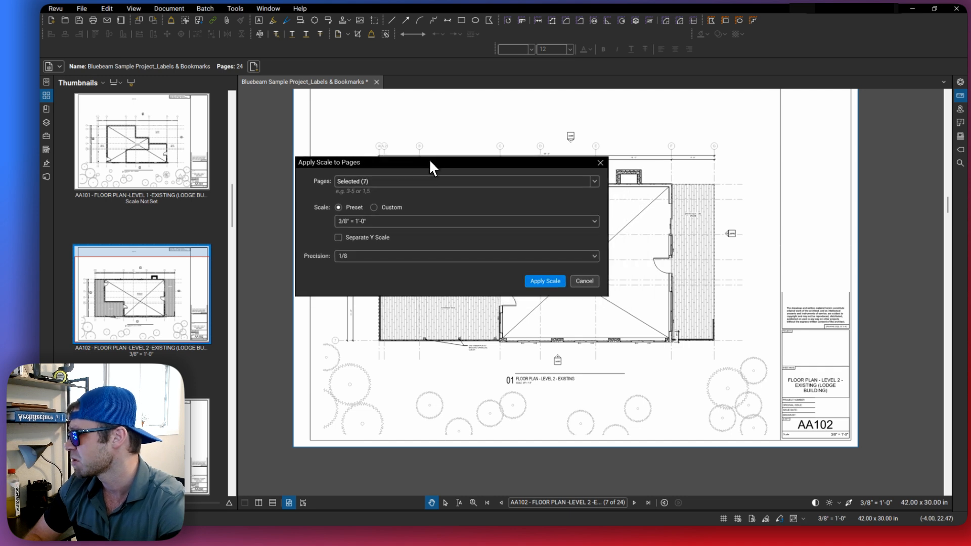
pyautogui.click(390, 221)
pyautogui.scroll(-1, 366, 291)
pyautogui.scroll(1, 374, 298)
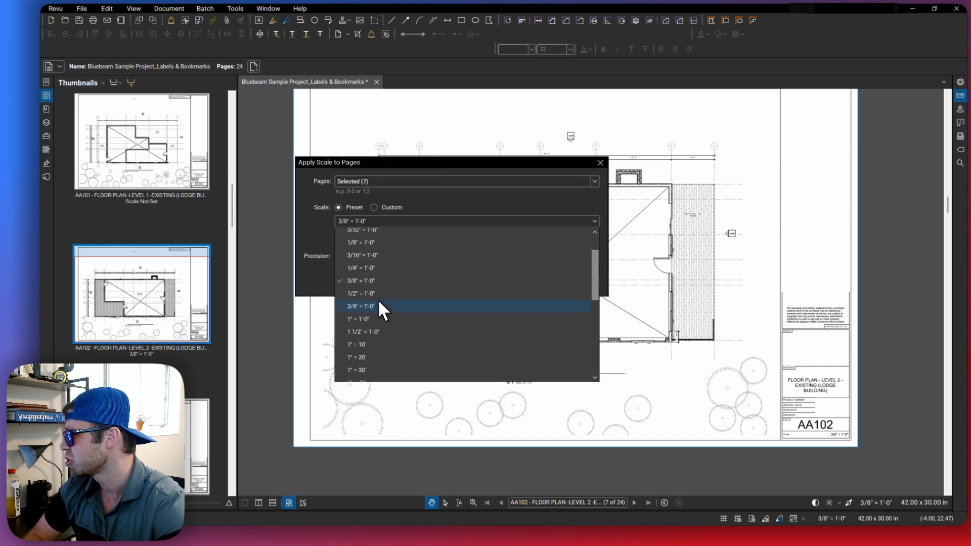
pyautogui.scroll(2, 379, 302)
pyautogui.click(462, 200)
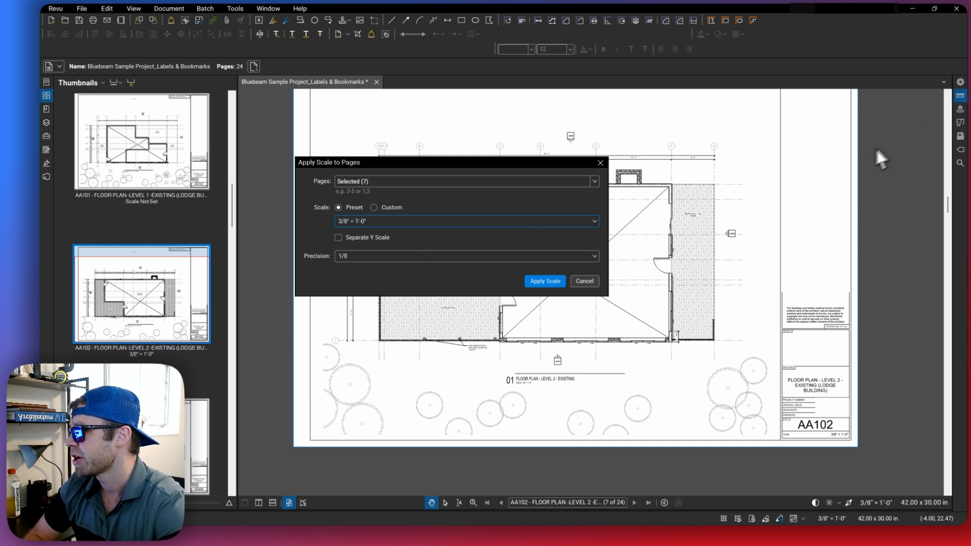
pyautogui.click(585, 280)
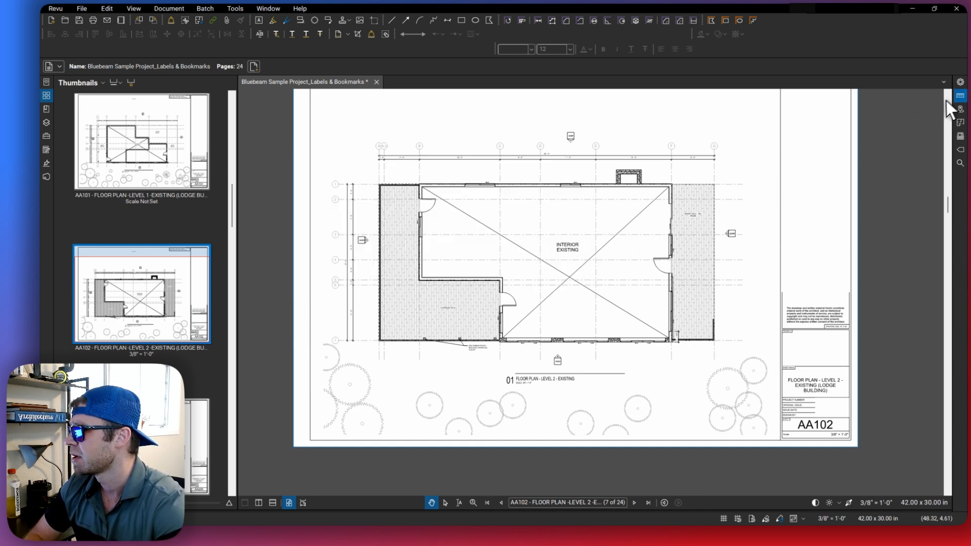
# - Examine the page scale and measuring options for sheet AA102 in the measurement settings, and close them
pyautogui.click(959, 95)
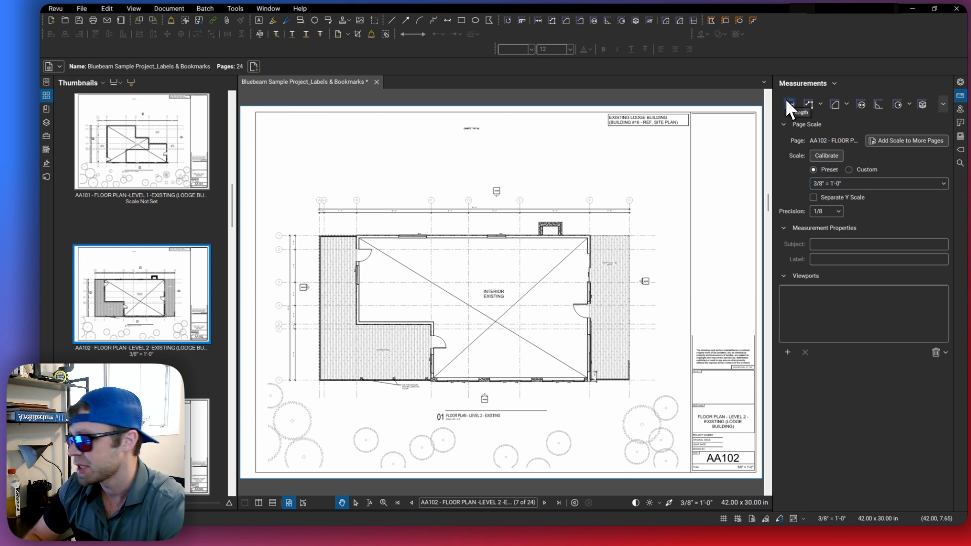
pyautogui.click(960, 97)
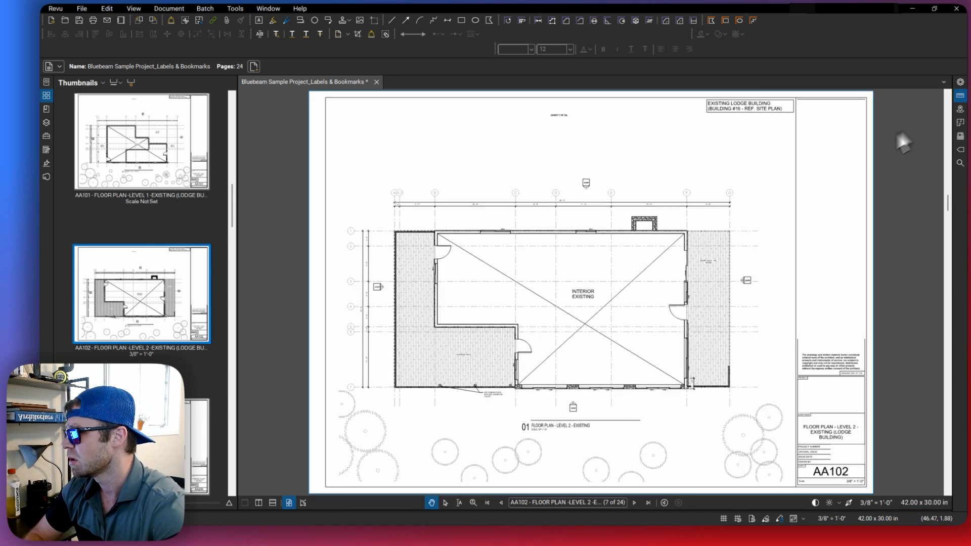
pyautogui.moveTo(717, 205); pyautogui.dragTo(700, 208)
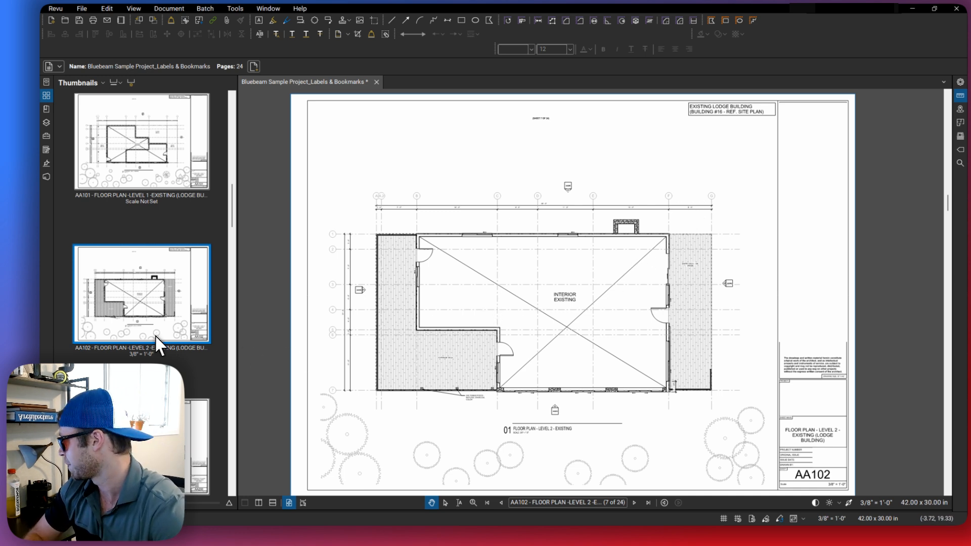
# - Hide the page scale beneath the sheet thumbnails, keeping only the page labels, and save the document
pyautogui.scroll(-3, 174, 363)
pyautogui.scroll(-5, 173, 365)
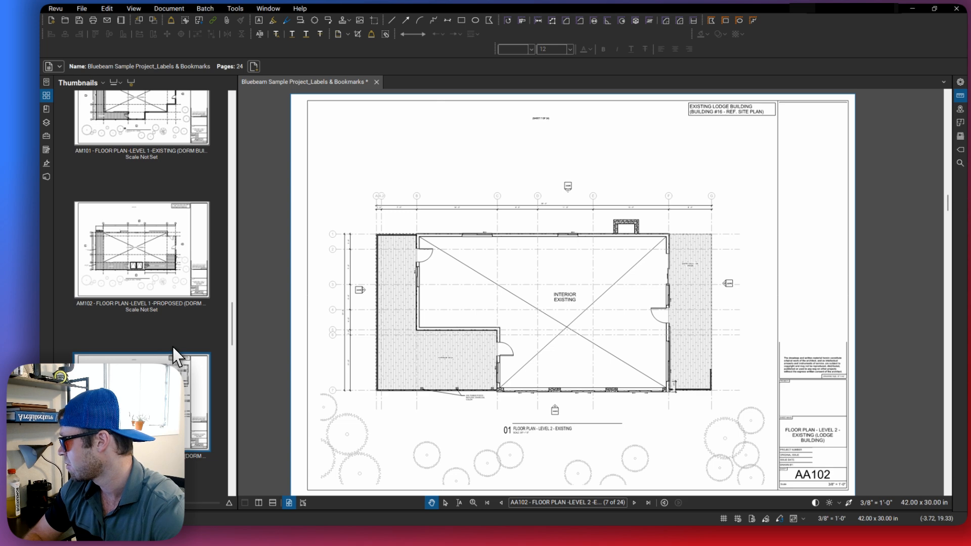
pyautogui.scroll(-3, 173, 356)
pyautogui.scroll(-4, 172, 344)
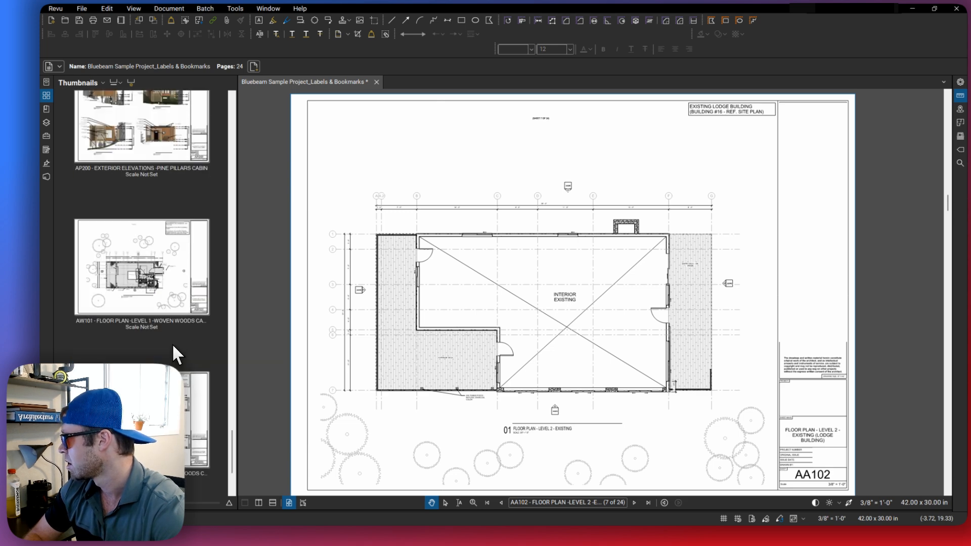
pyautogui.click(115, 82)
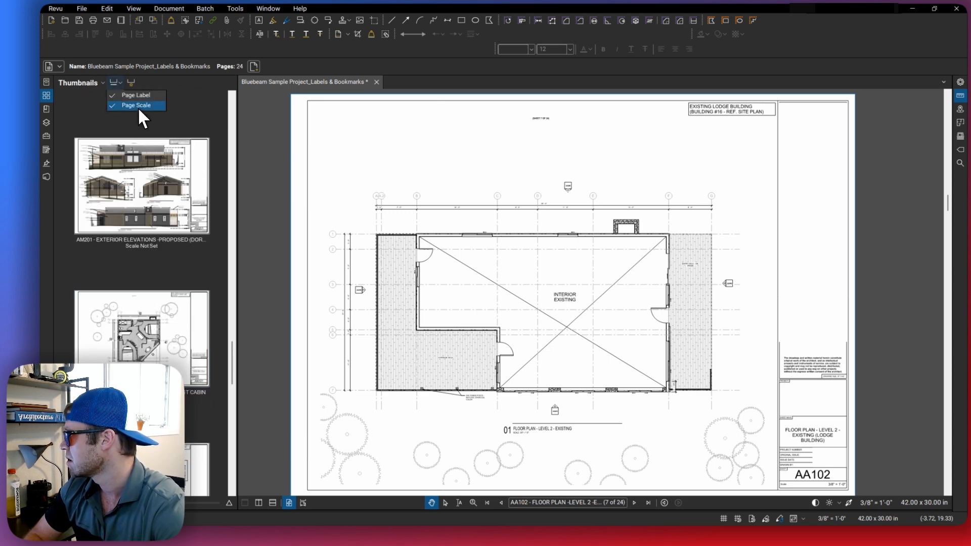
pyautogui.click(140, 104)
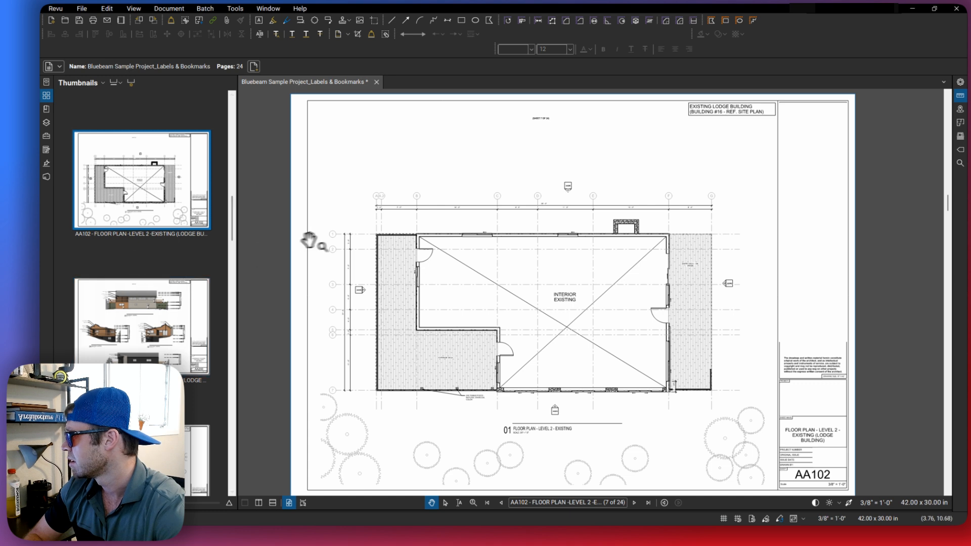
pyautogui.scroll(3, 168, 229)
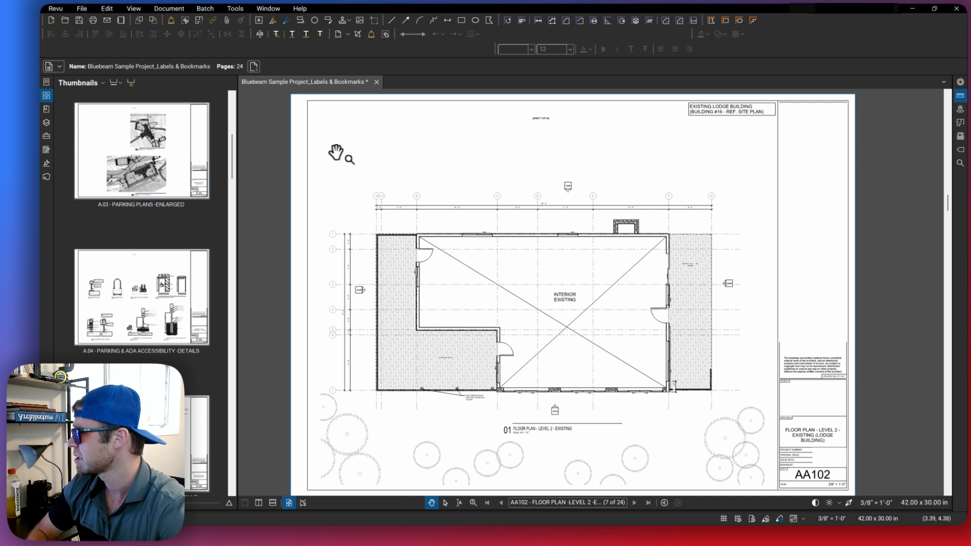
pyautogui.hotkey('ctrl', 's')
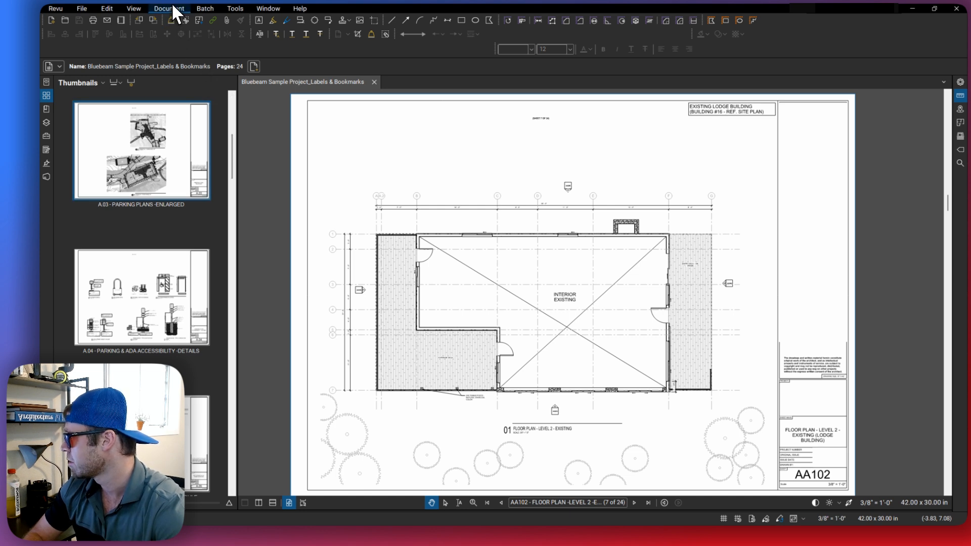
# - Open the Keyboard Shortcuts Guide, view its markup and measure shortcuts, and close the guide
pyautogui.click(268, 8)
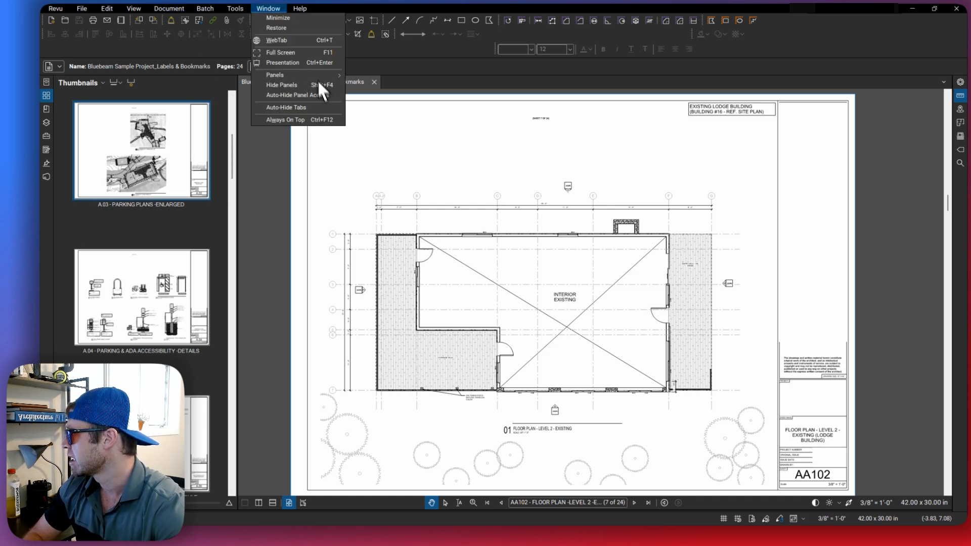
pyautogui.moveTo(299, 9)
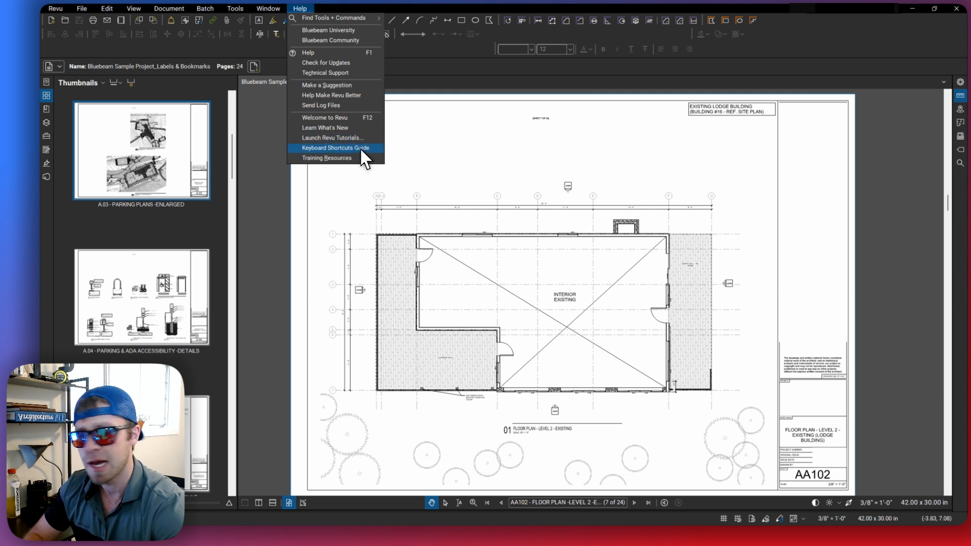
pyautogui.click(335, 147)
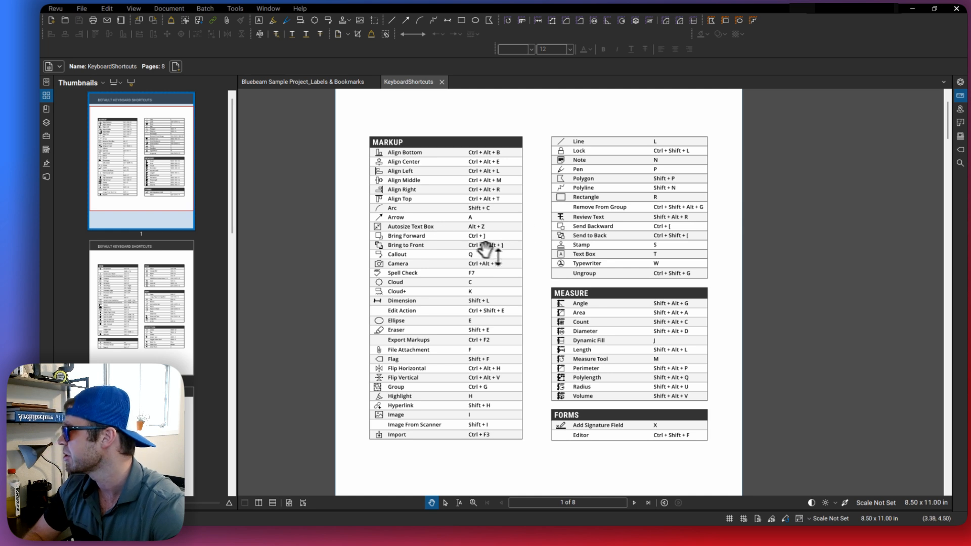
pyautogui.click(441, 81)
# - Reopen the Keyboard Shortcuts Guide from the help resources, view the heading of its first page, and close it
pyautogui.click(299, 8)
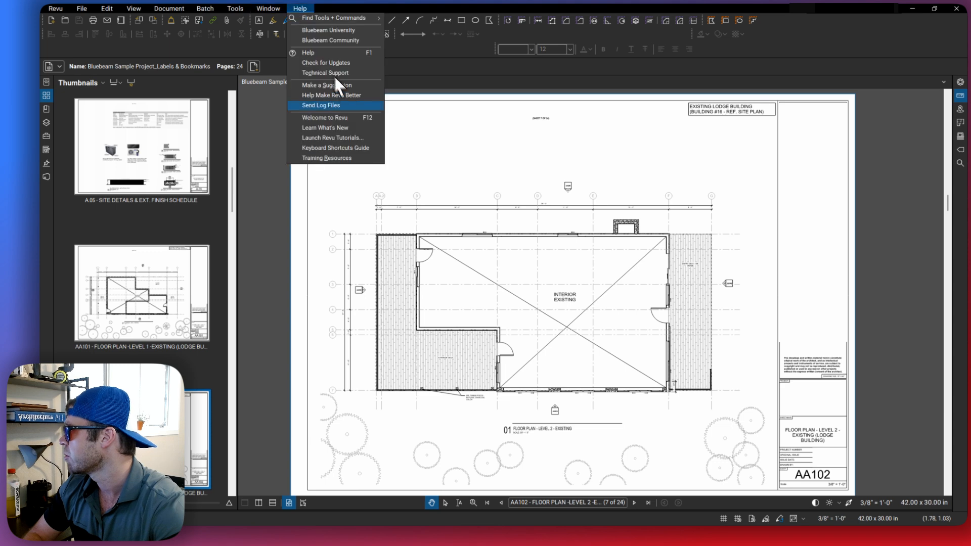
pyautogui.click(354, 148)
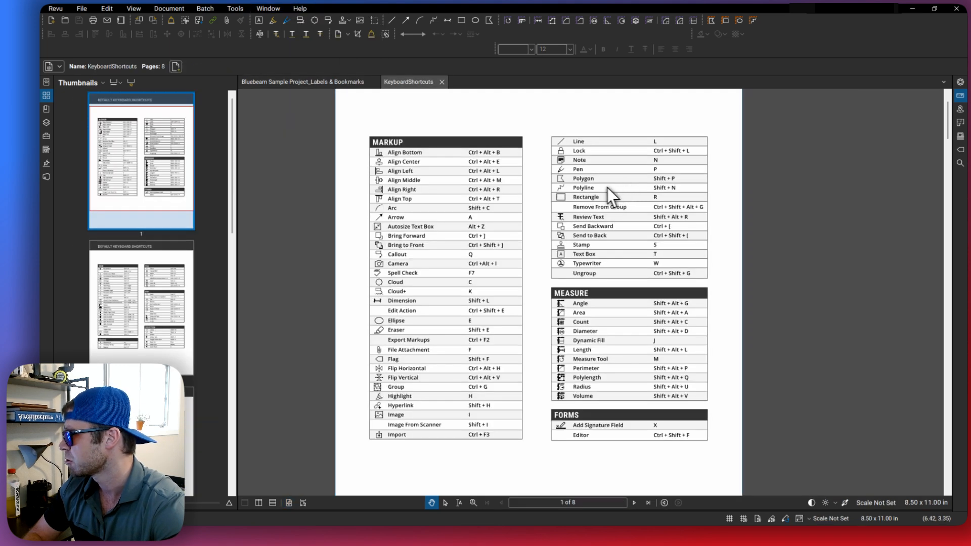
pyautogui.scroll(2, 601, 194)
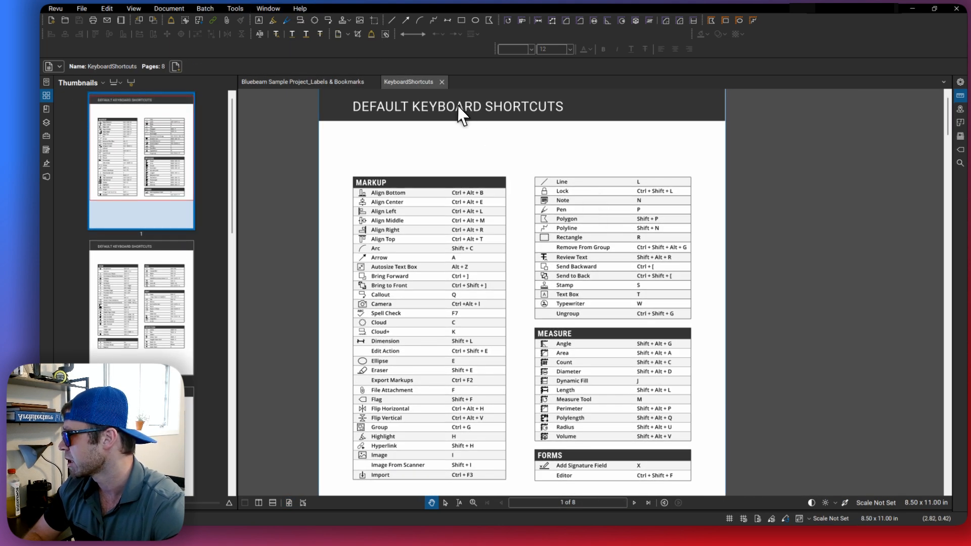
pyautogui.click(441, 82)
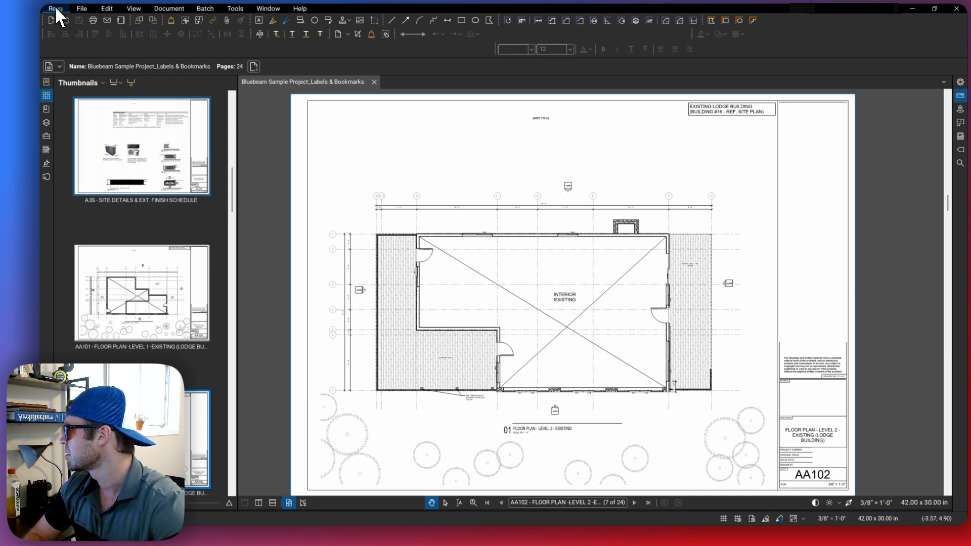
# - Open the customizable keyboard shortcut settings and look through the shortcuts assigned to commands, from Revu and File to the view functions
pyautogui.click(76, 7)
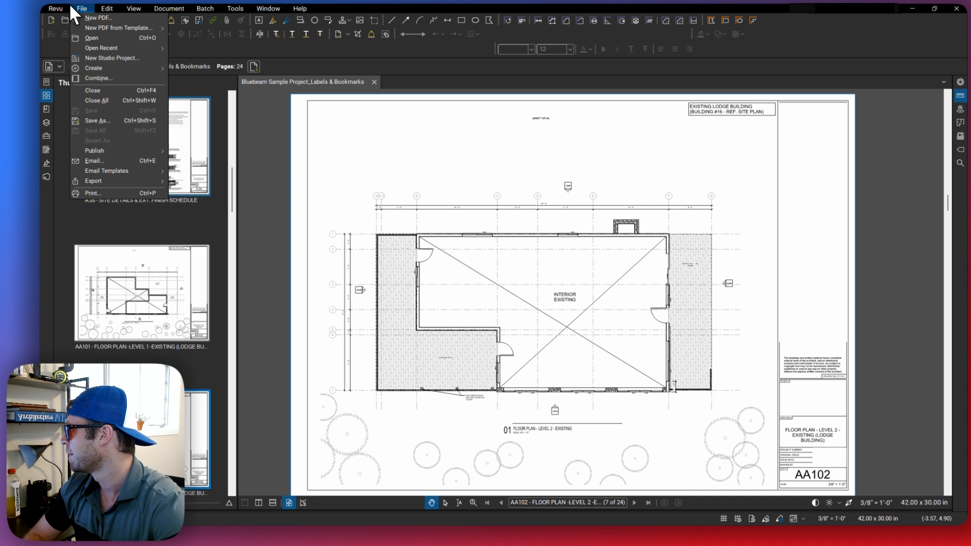
pyautogui.moveTo(58, 7)
pyautogui.click(89, 49)
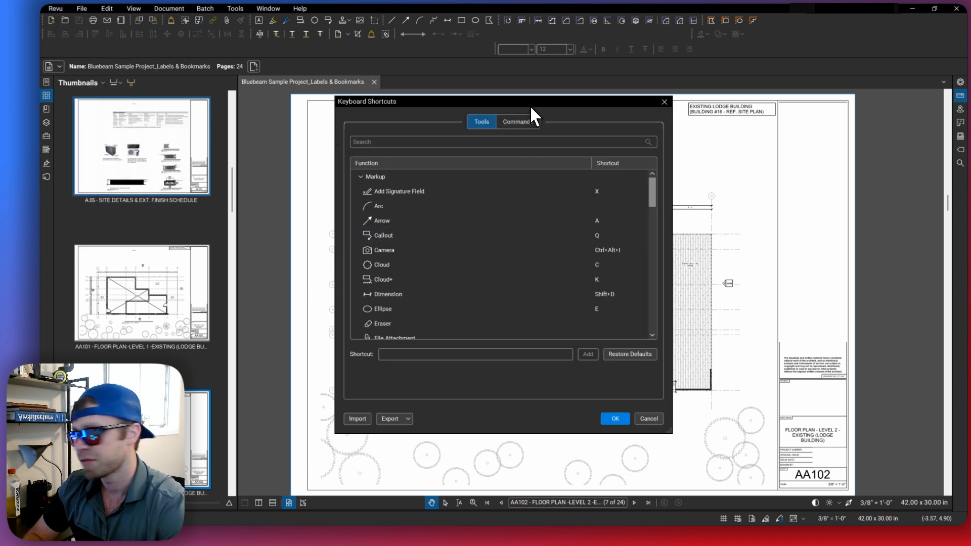
pyautogui.moveTo(532, 99); pyautogui.dragTo(447, 101)
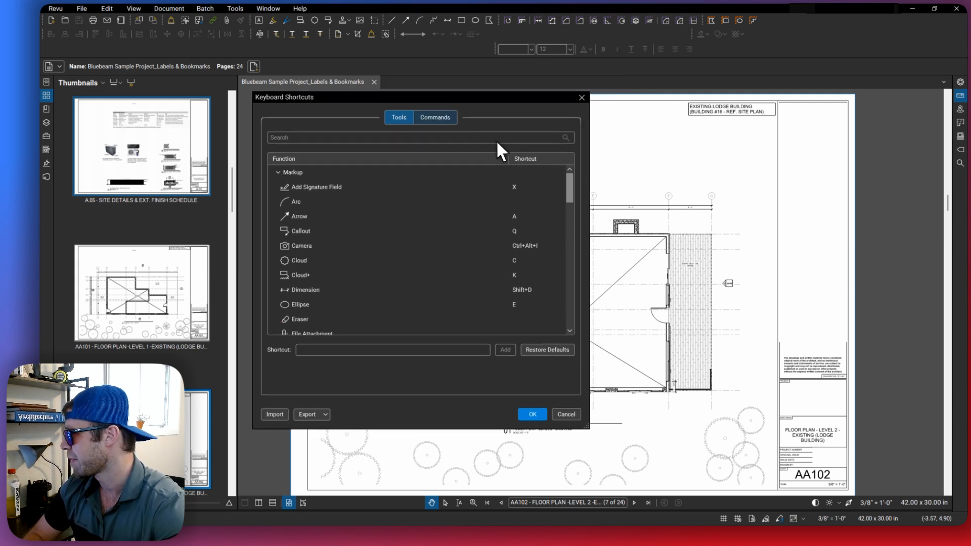
pyautogui.click(441, 121)
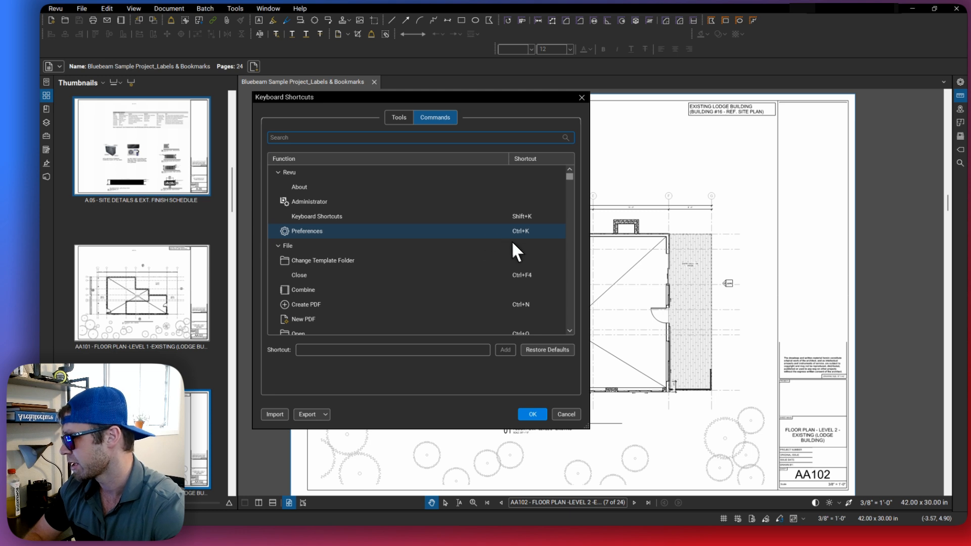
pyautogui.scroll(-2, 512, 243)
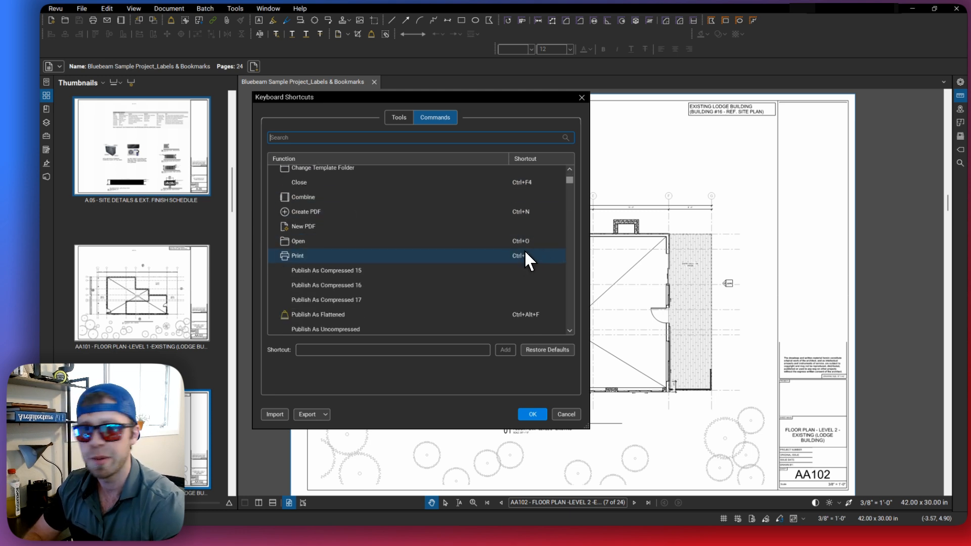
pyautogui.scroll(1, 473, 253)
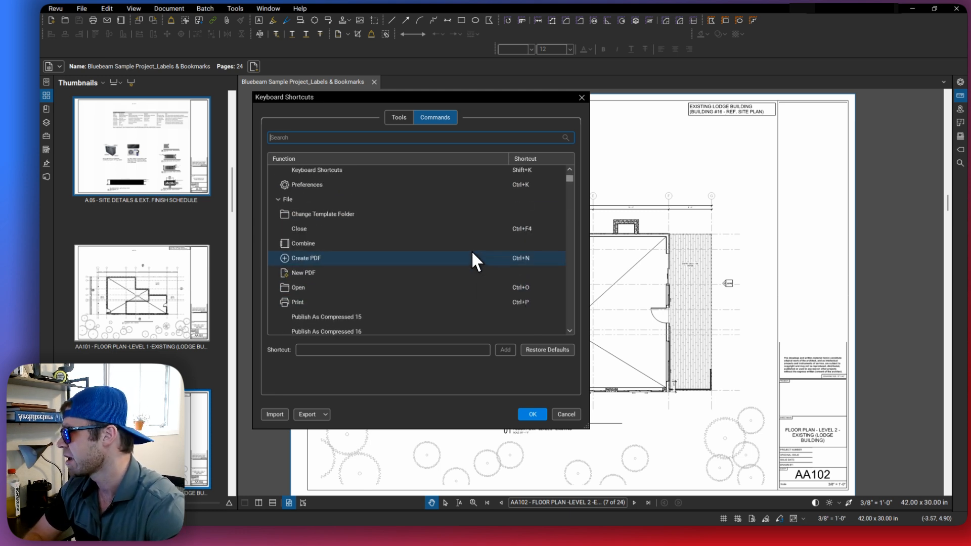
pyautogui.scroll(1, 457, 243)
pyautogui.scroll(-12, 466, 240)
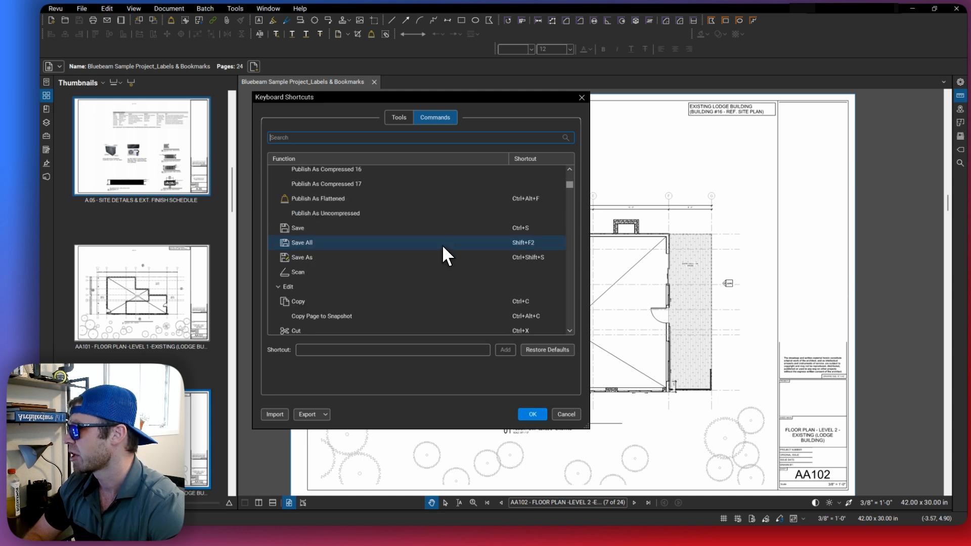
pyautogui.scroll(1, 427, 246)
pyautogui.scroll(-5, 431, 242)
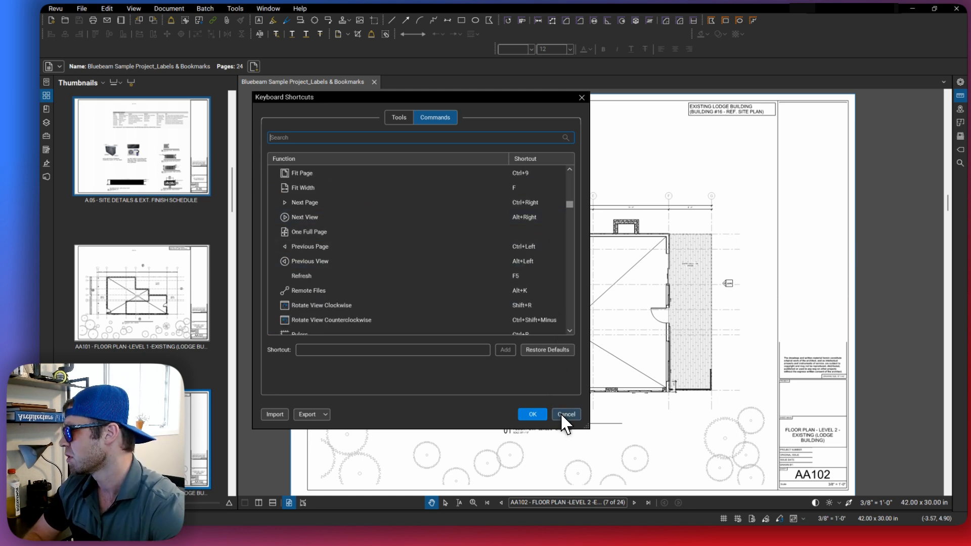
# - Look through the shortcuts assigned to tools, from Markup to Forms, and close the keyboard shortcut settings with OK
pyautogui.click(399, 121)
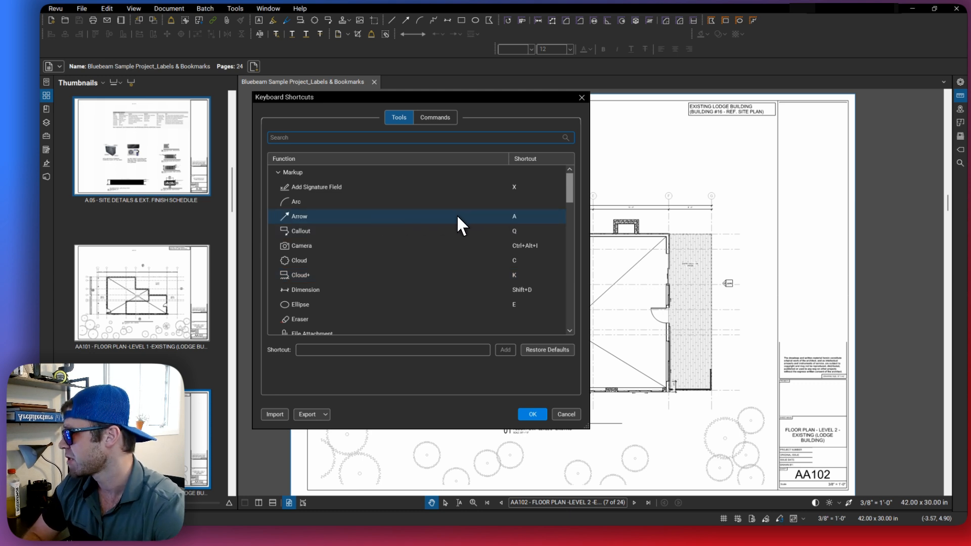
pyautogui.scroll(-12, 444, 259)
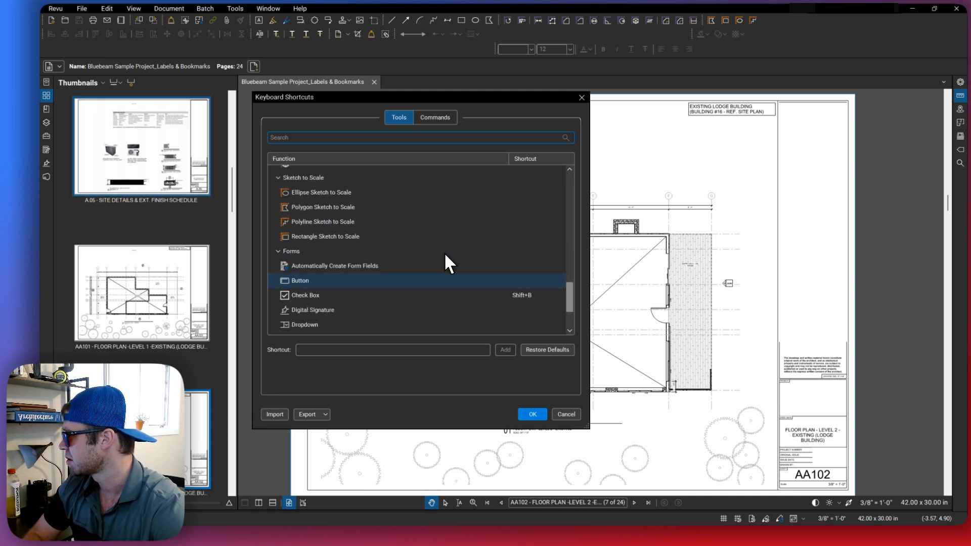
pyautogui.scroll(15, 444, 251)
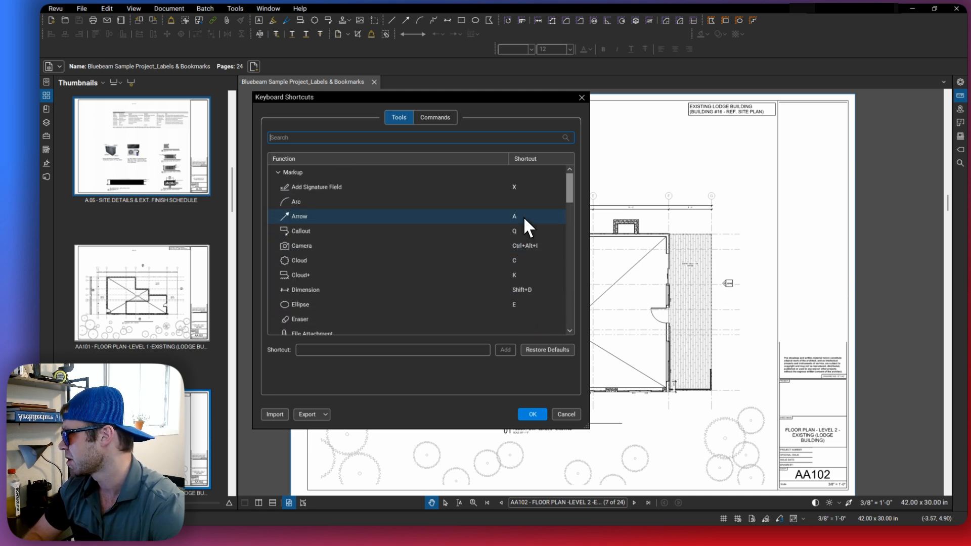
pyautogui.click(529, 156)
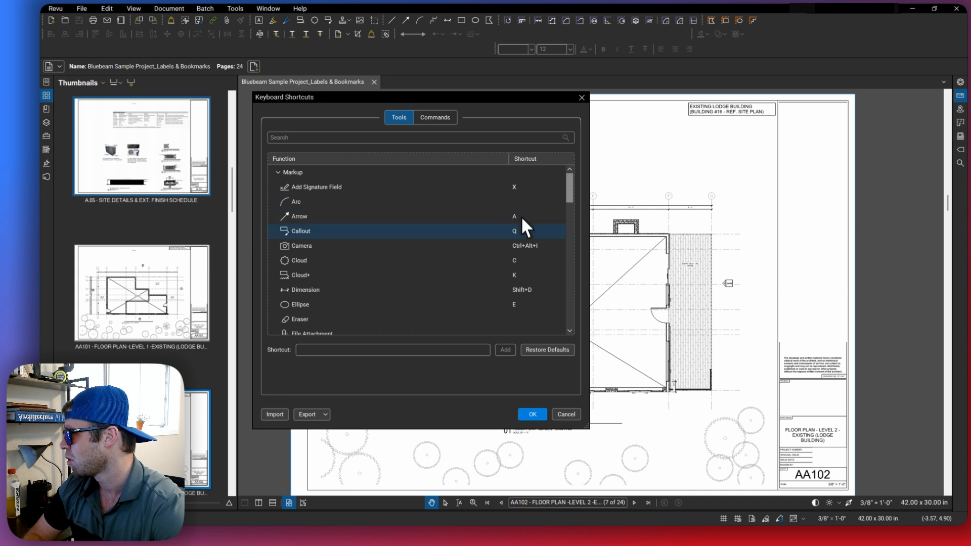
pyautogui.scroll(-3, 525, 226)
pyautogui.scroll(1, 526, 225)
pyautogui.scroll(3, 525, 202)
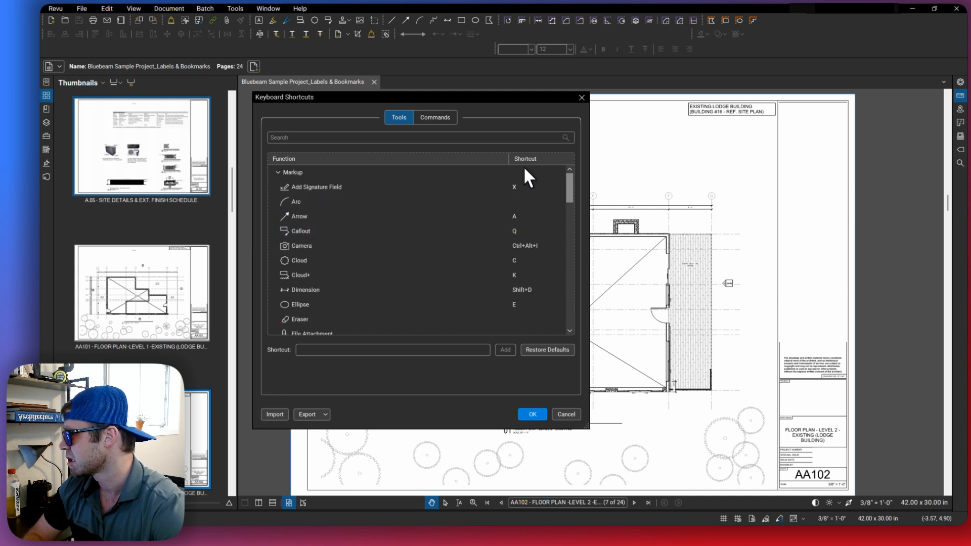
pyautogui.scroll(-5, 529, 233)
pyautogui.scroll(-10, 530, 237)
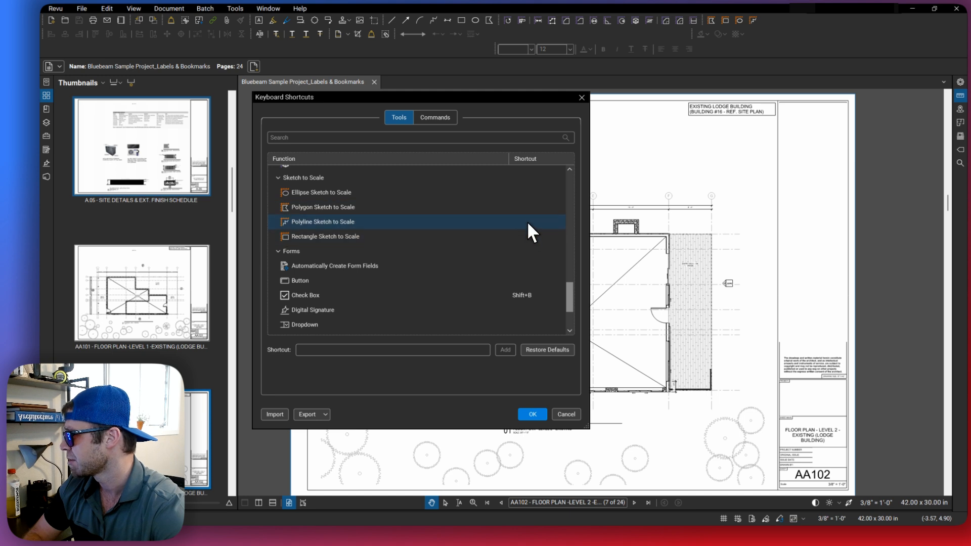
pyautogui.scroll(-2, 524, 250)
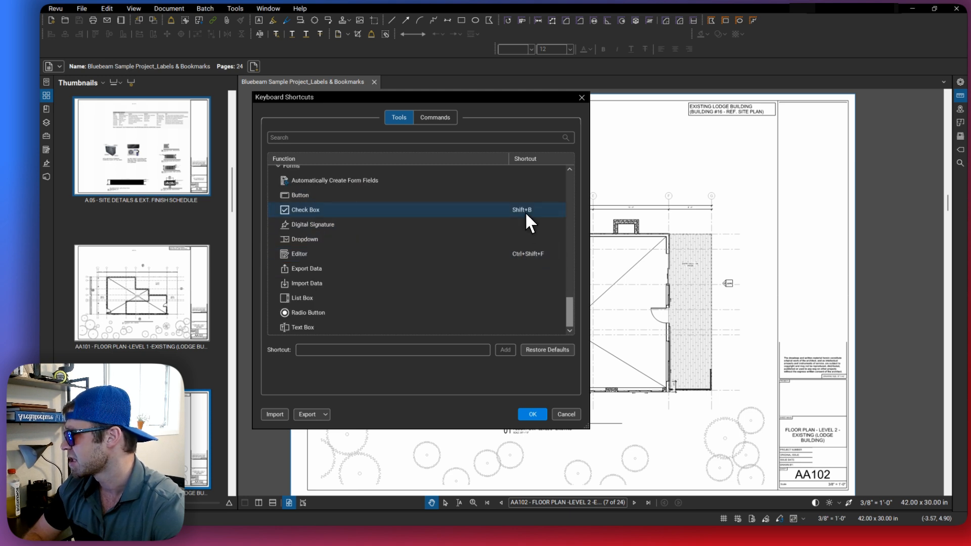
pyautogui.scroll(3, 526, 231)
pyautogui.scroll(10, 526, 243)
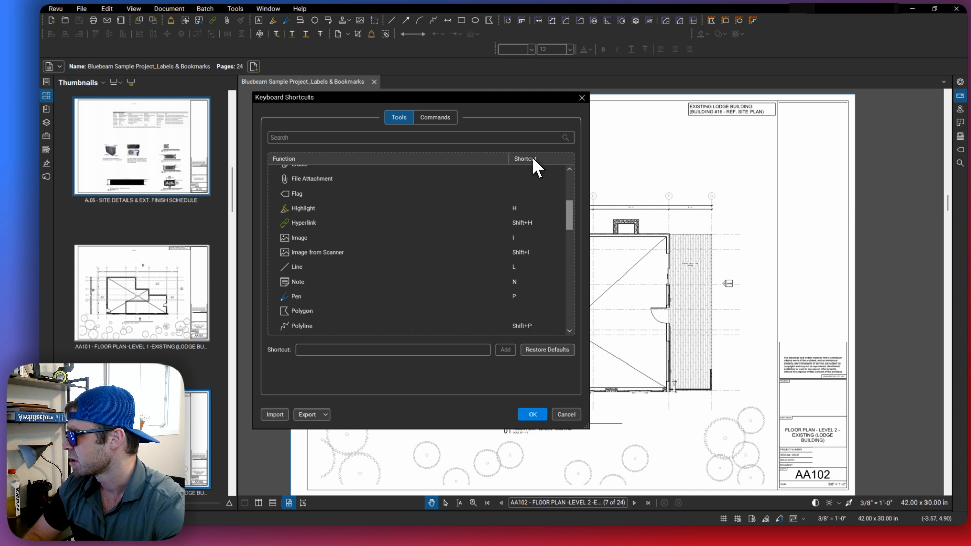
pyautogui.scroll(4, 518, 191)
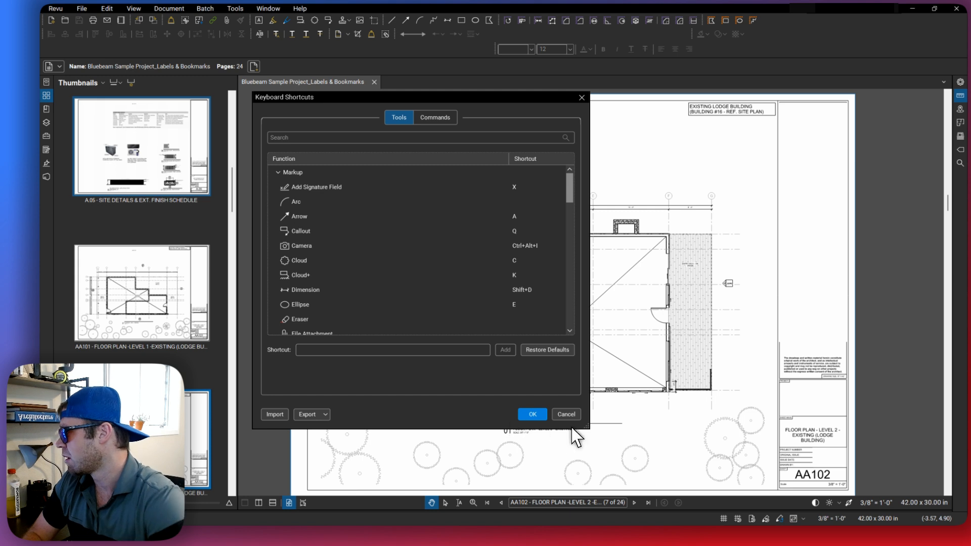
pyautogui.click(538, 416)
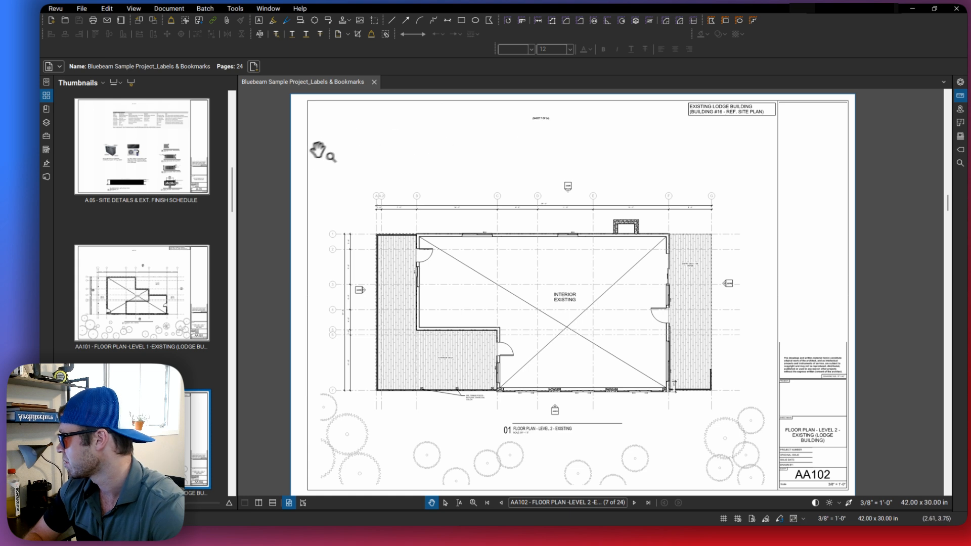
# - Show the Tool Chest and view the list of available toolbars without changing any
pyautogui.click(46, 134)
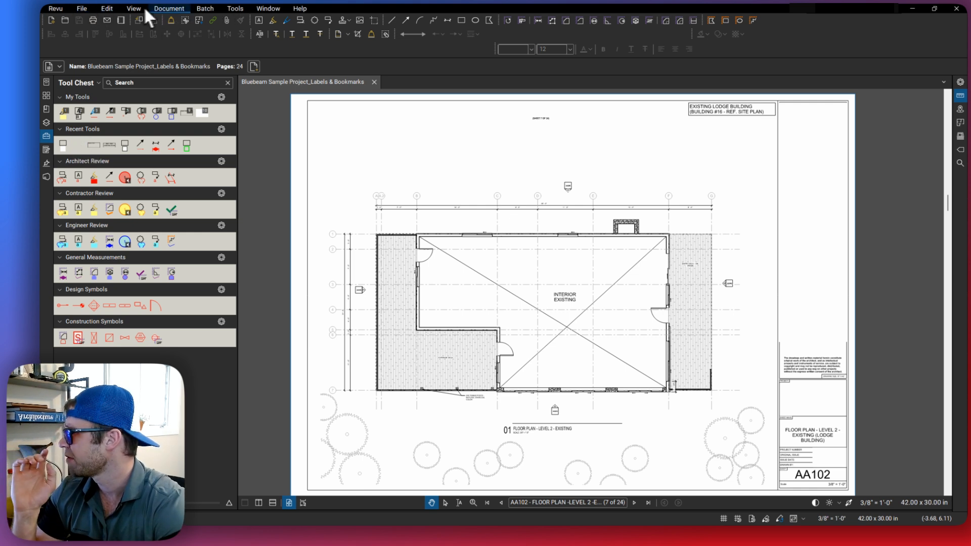
pyautogui.click(236, 7)
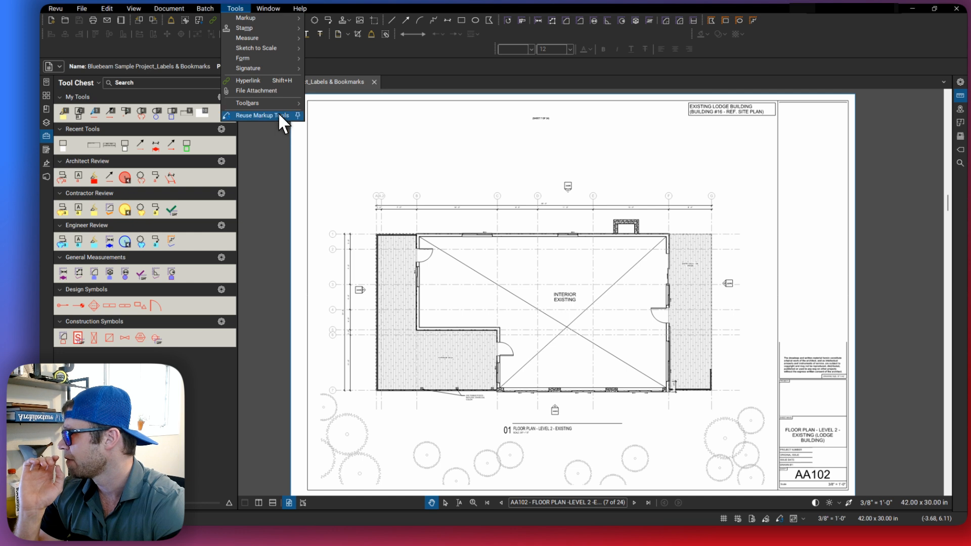
pyautogui.moveTo(284, 101)
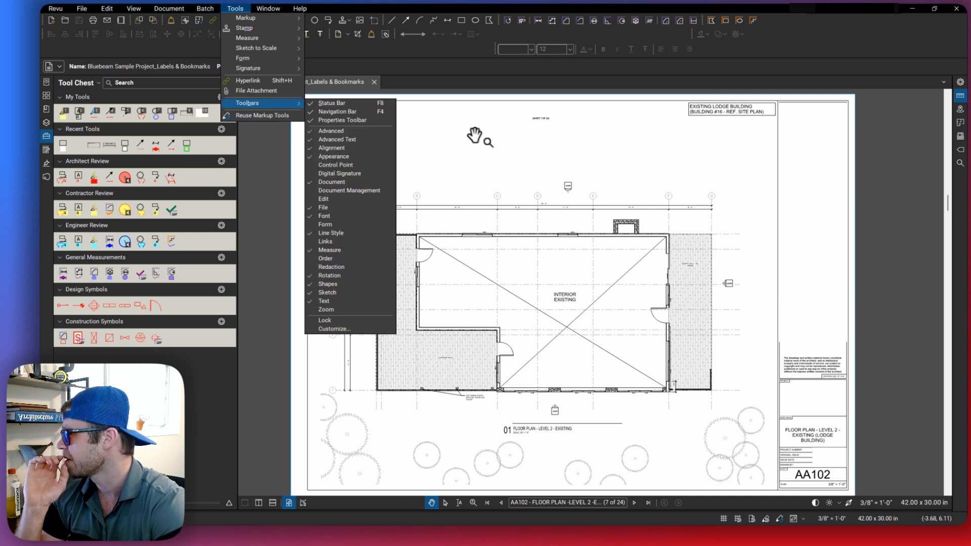
pyautogui.click(498, 150)
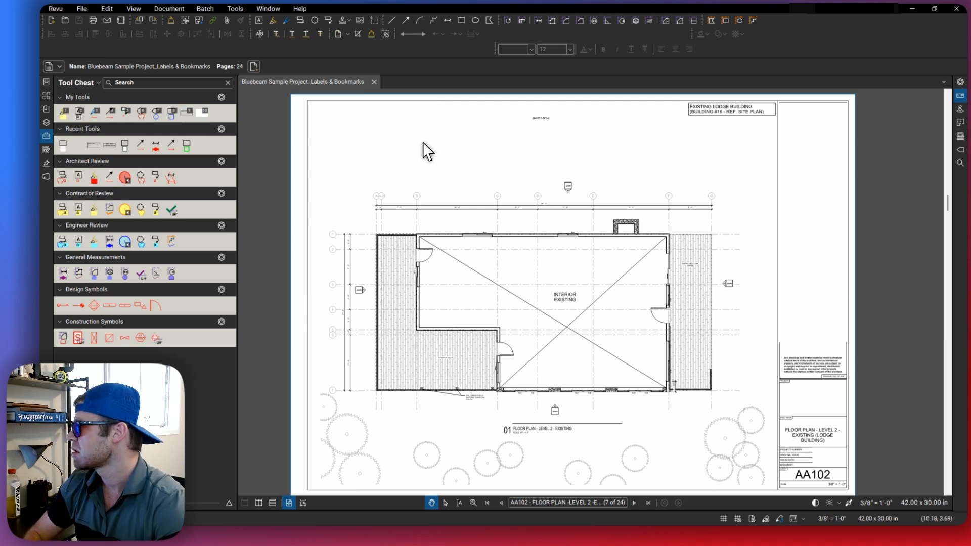
# - Add a text box reading "SAMPLE TEXT" in the blank area above the floor plan on sheet AA102
pyautogui.scroll(1, 424, 156)
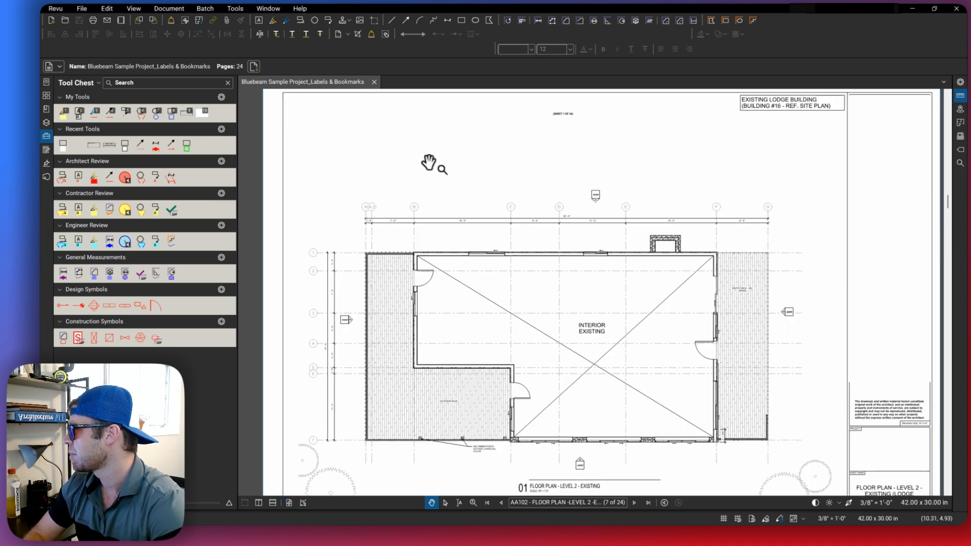
pyautogui.press('t')
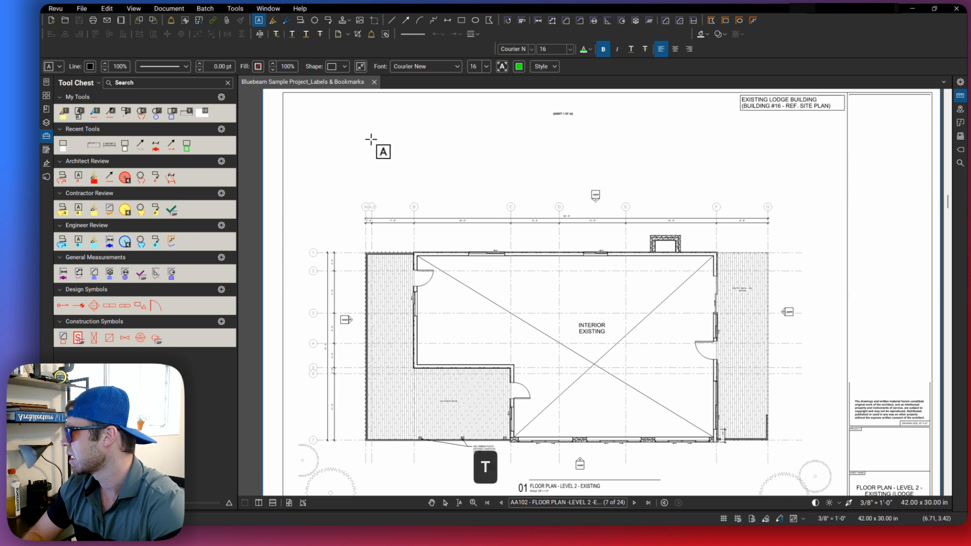
pyautogui.moveTo(369, 138); pyautogui.dragTo(470, 172)
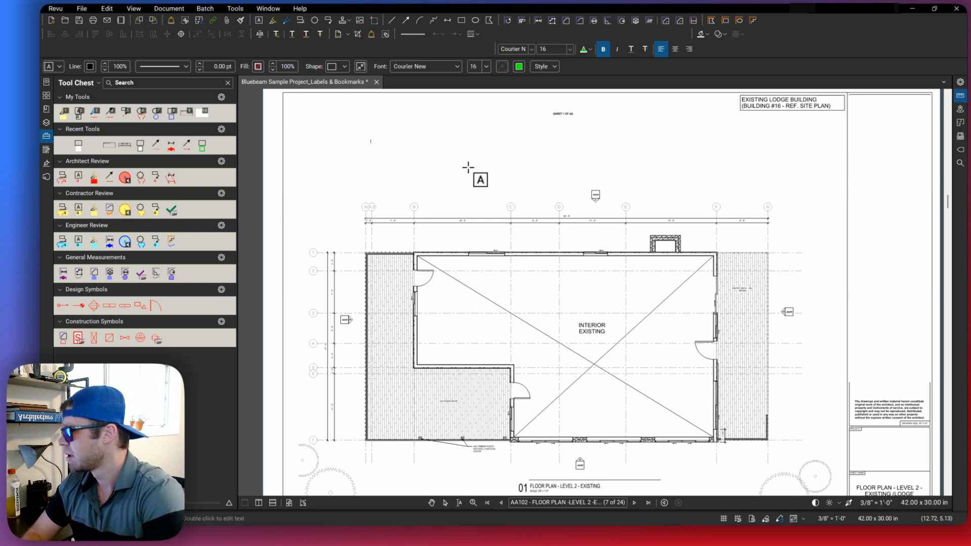
pyautogui.write('SAMPLE')
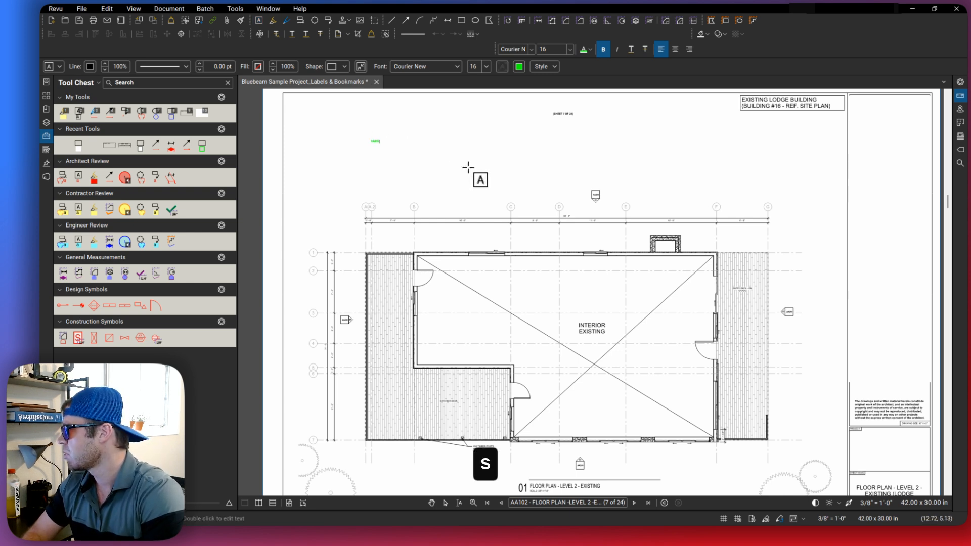
pyautogui.write(' TEXT')
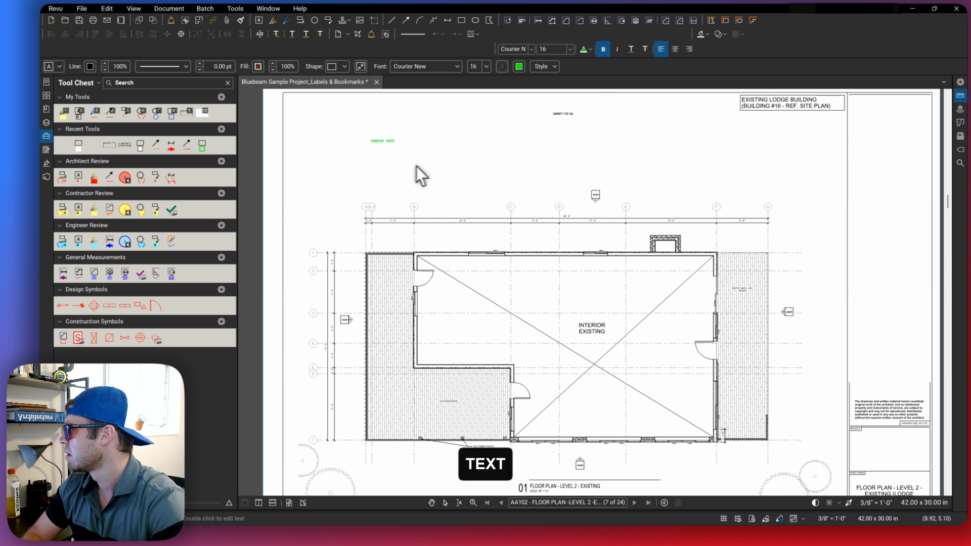
# - Select the "SAMPLE TEXT" text box and set its font size to 20
pyautogui.click(485, 66)
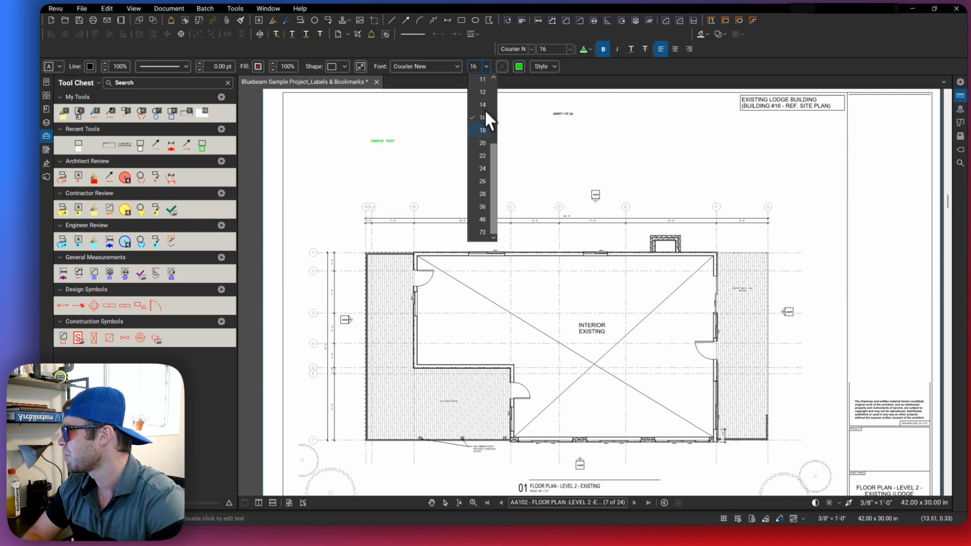
pyautogui.click(482, 155)
pyautogui.click(394, 140)
pyautogui.click(422, 119)
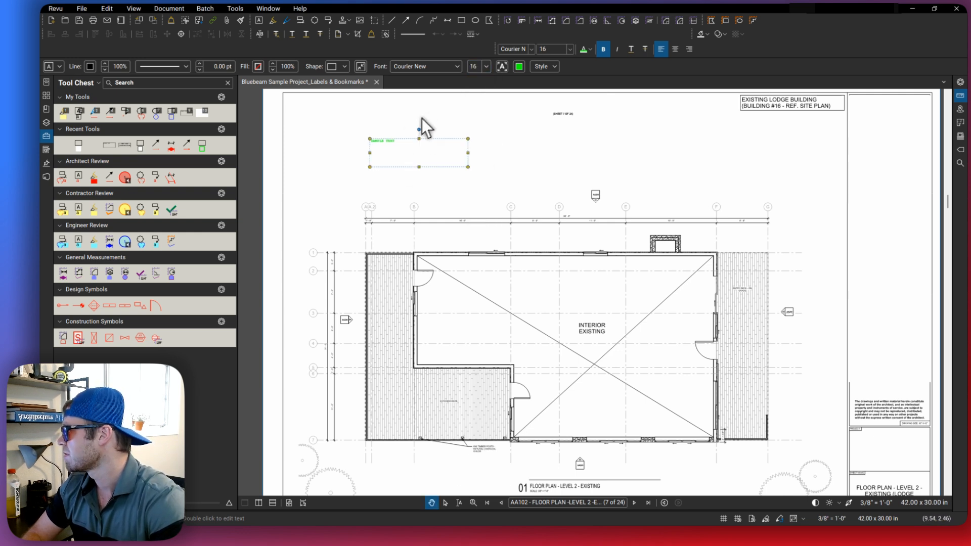
pyautogui.click(478, 159)
pyautogui.click(401, 150)
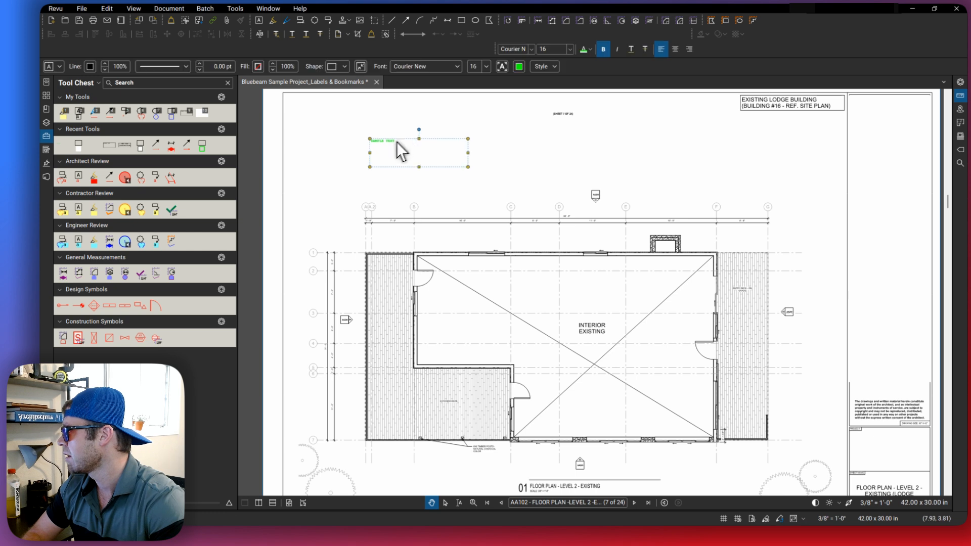
pyautogui.click(485, 66)
pyautogui.click(480, 151)
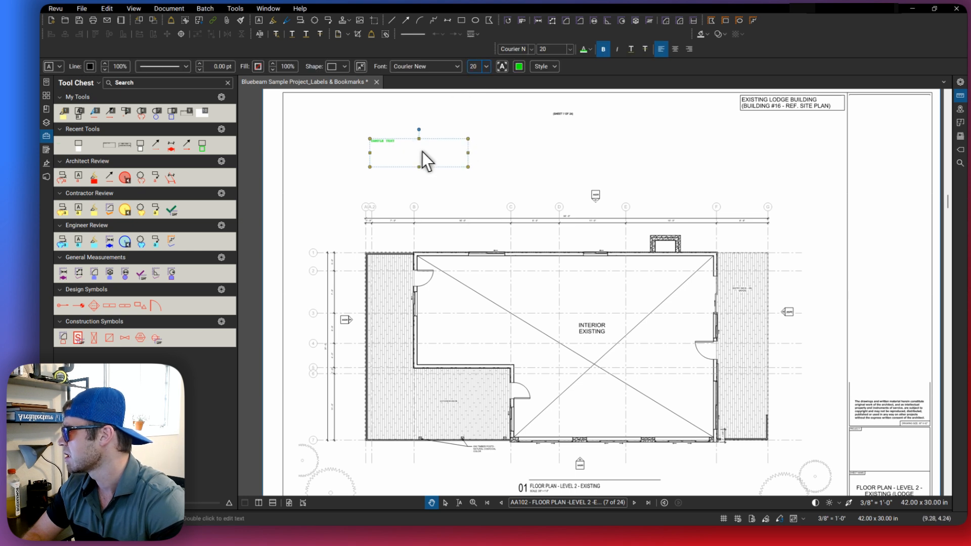
# - Set the "SAMPLE TEXT" font size to 22 and shrink the text box closer around the words
pyautogui.click(486, 66)
pyautogui.click(478, 160)
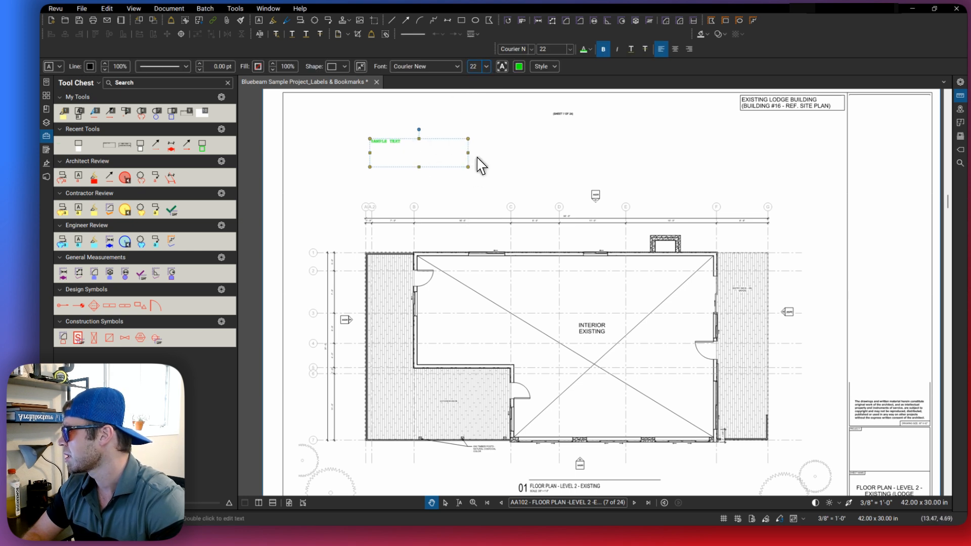
pyautogui.moveTo(468, 166); pyautogui.dragTo(411, 150)
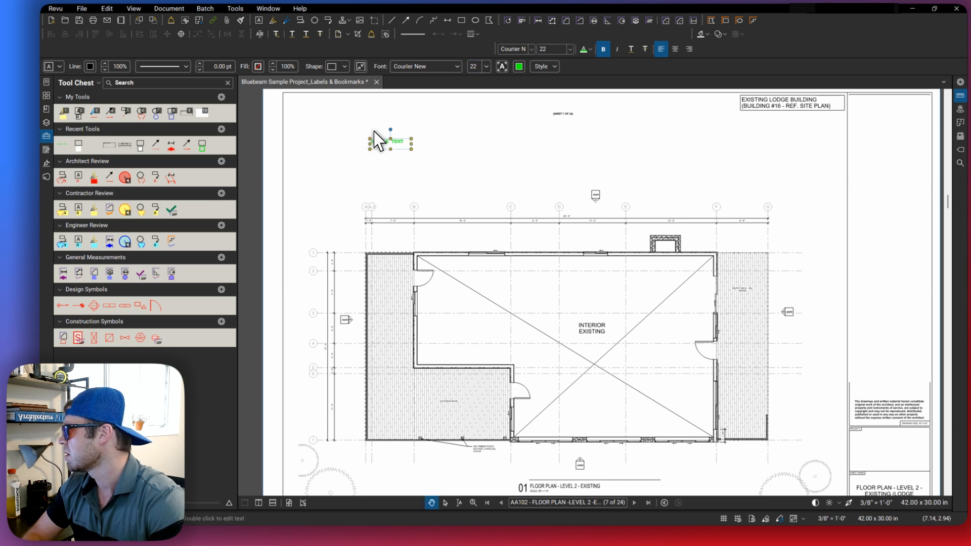
# - Stretch the "SAMPLE TEXT" box taller and set its line width to 0.50 pt
pyautogui.scroll(5, 377, 141)
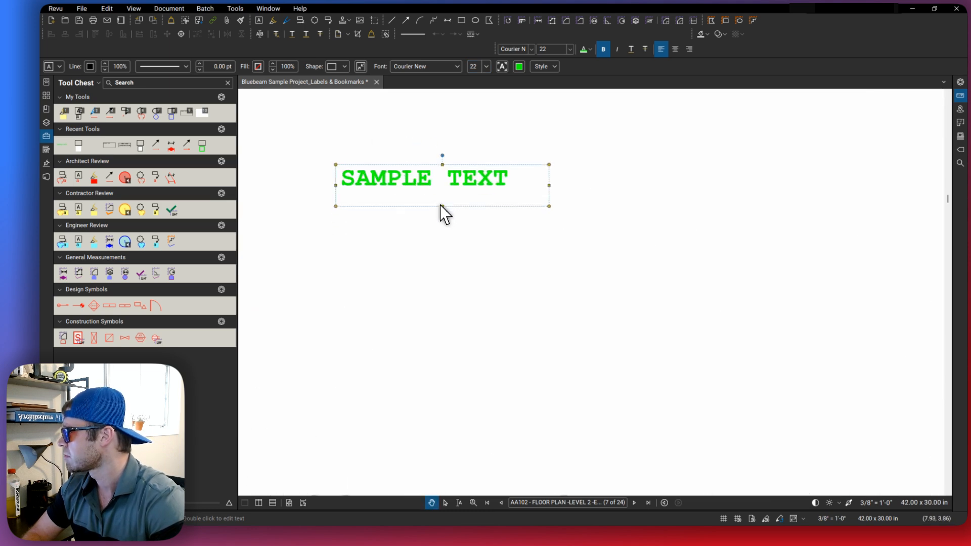
pyautogui.moveTo(443, 208); pyautogui.dragTo(448, 265)
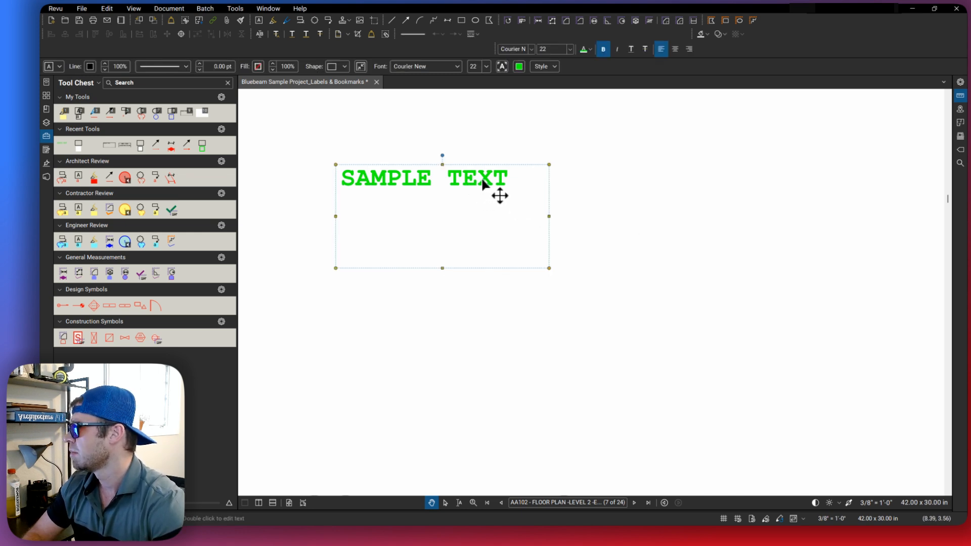
pyautogui.click(555, 201)
pyautogui.click(455, 205)
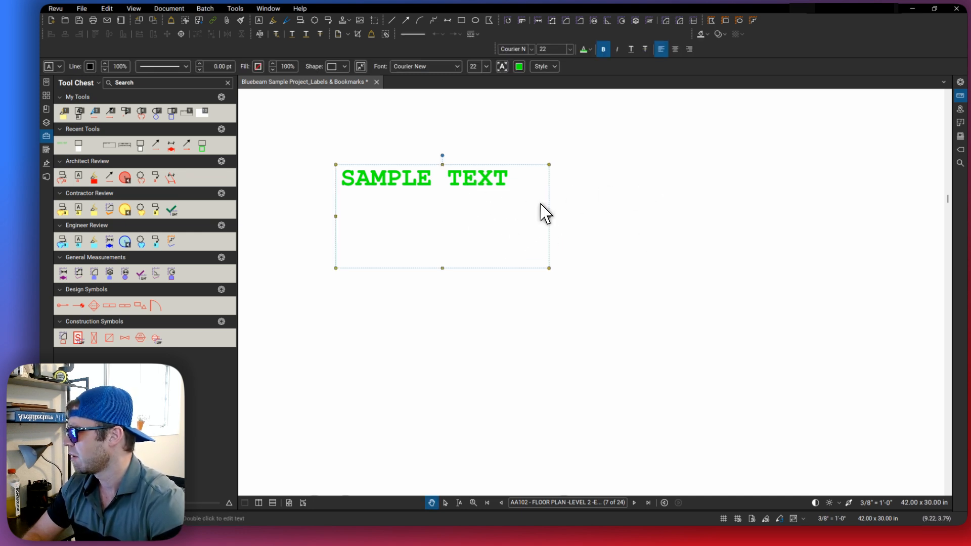
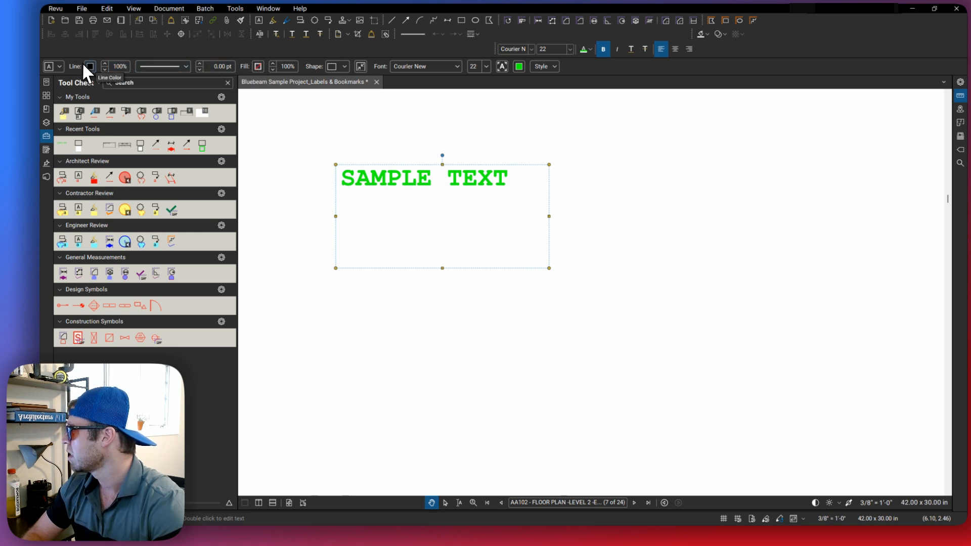
pyautogui.click(200, 64)
pyautogui.click(574, 135)
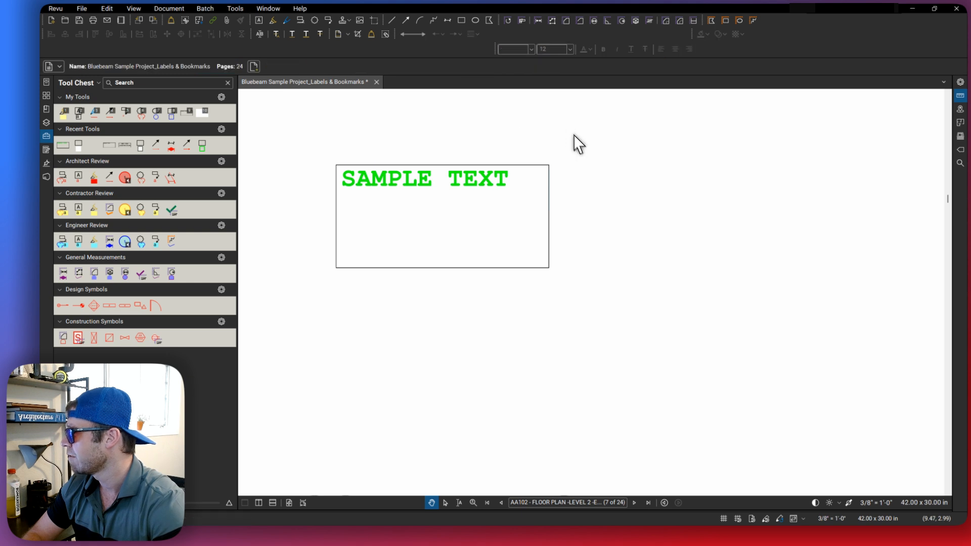
# - Shrink the text box's height and width by hand to fit "SAMPLE TEXT", and undo both resizes
pyautogui.scroll(1, 455, 178)
pyautogui.scroll(-3, 505, 196)
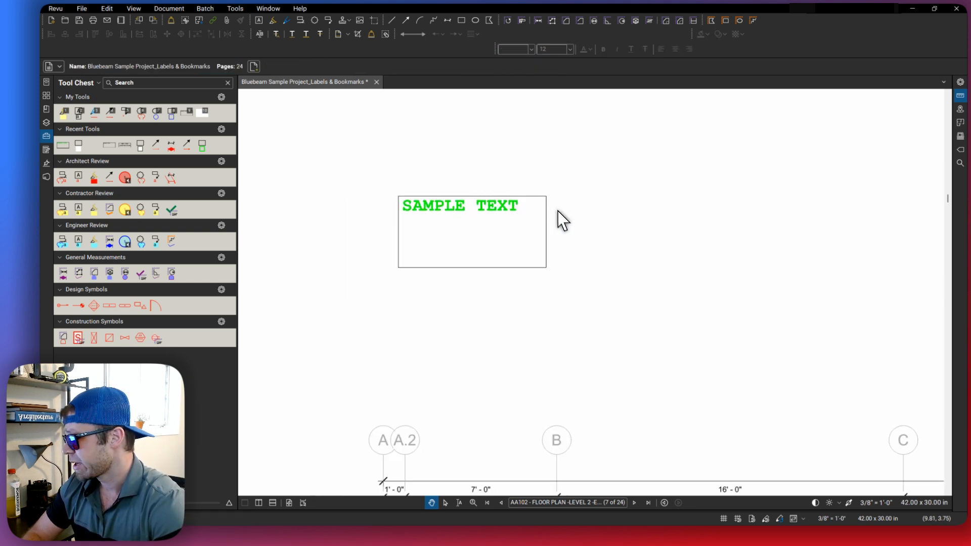
pyautogui.scroll(2, 493, 231)
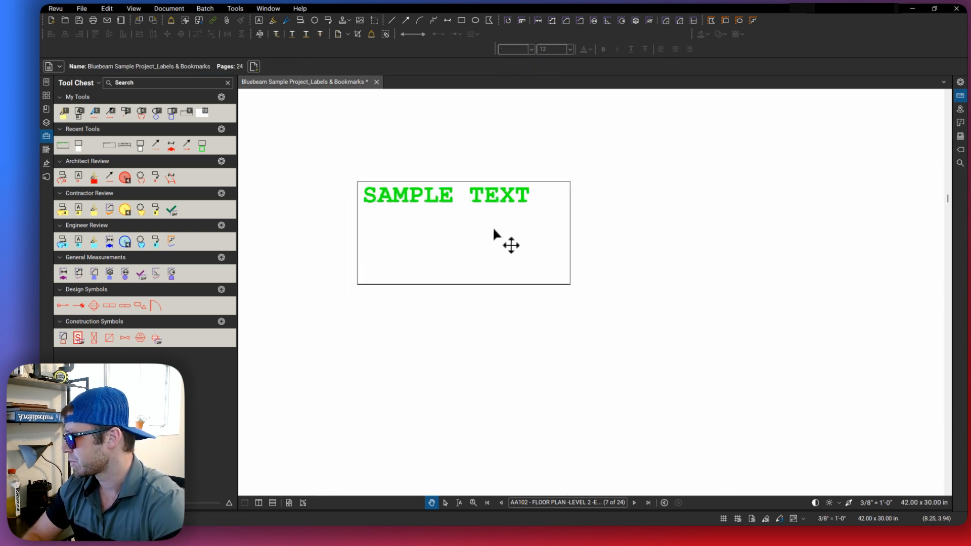
pyautogui.click(568, 232)
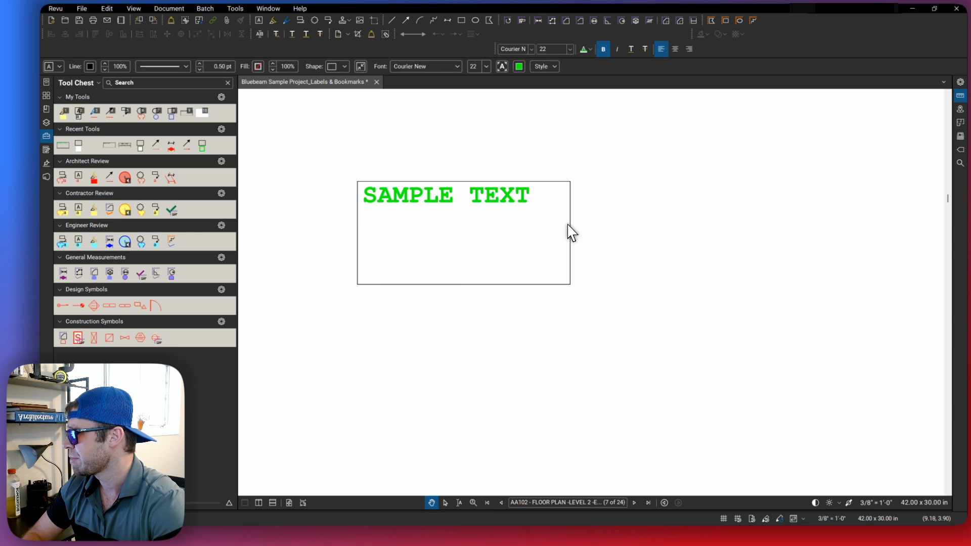
pyautogui.moveTo(463, 284); pyautogui.dragTo(499, 217)
pyautogui.moveTo(570, 199); pyautogui.dragTo(539, 196)
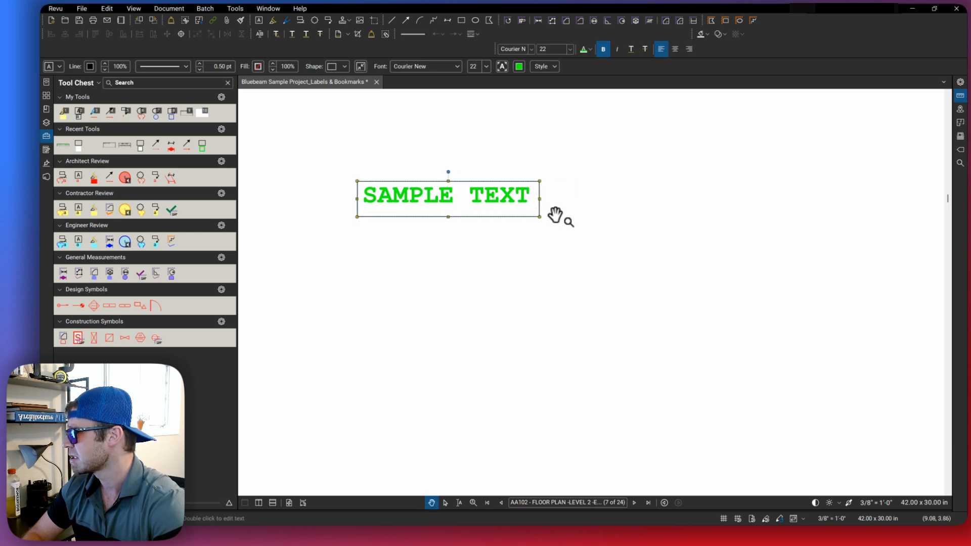
pyautogui.hotkey('ctrl', 'z')
pyautogui.hotkey('ctrl', 'z')
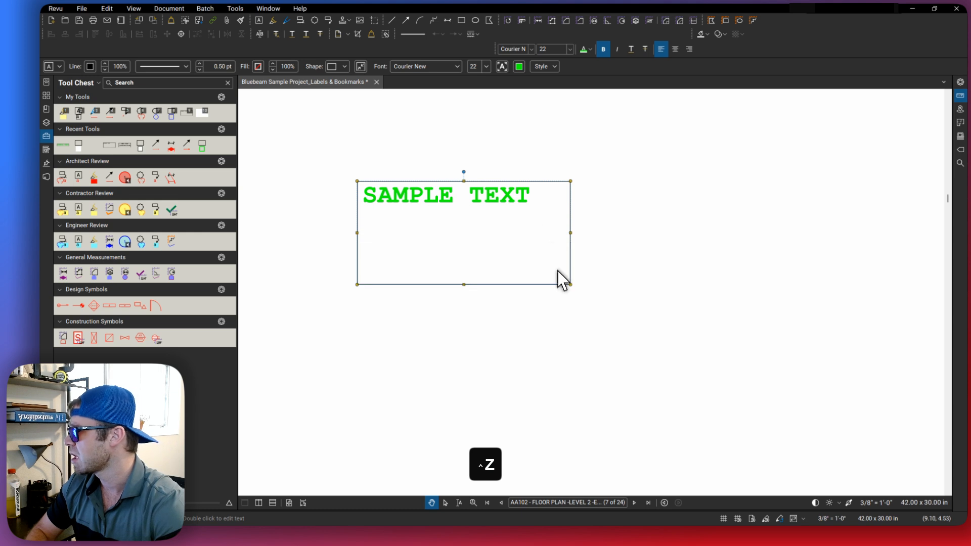
# - Enlarge the "SAMPLE TEXT" box well beyond its text in both width and height
pyautogui.moveTo(570, 284); pyautogui.dragTo(764, 324)
pyautogui.scroll(1, 759, 243)
pyautogui.click(782, 214)
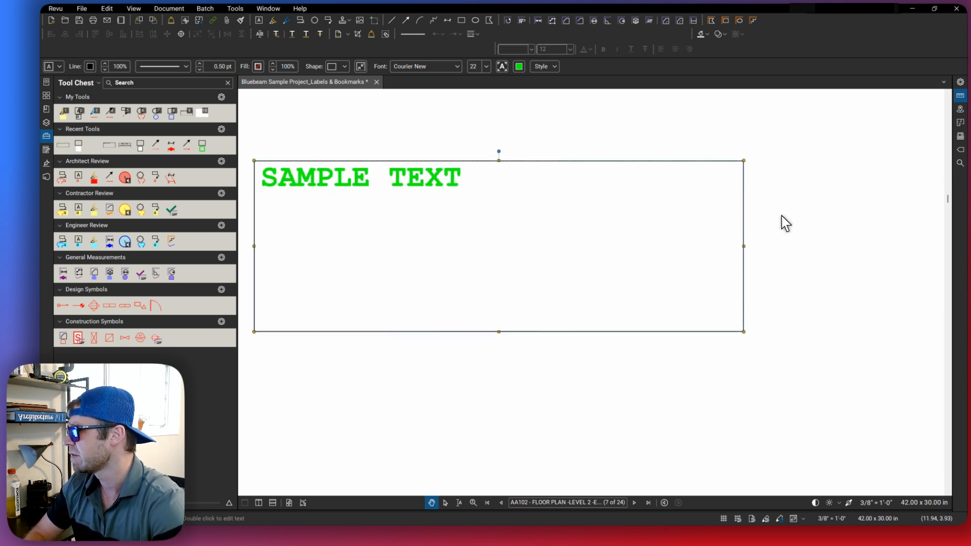
pyautogui.scroll(-4, 544, 198)
pyautogui.click(581, 201)
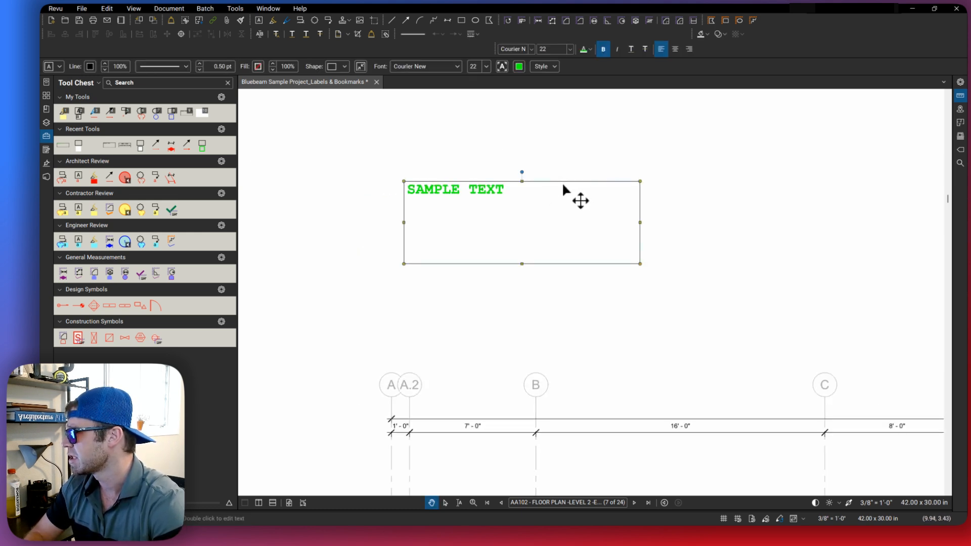
pyautogui.scroll(2, 480, 190)
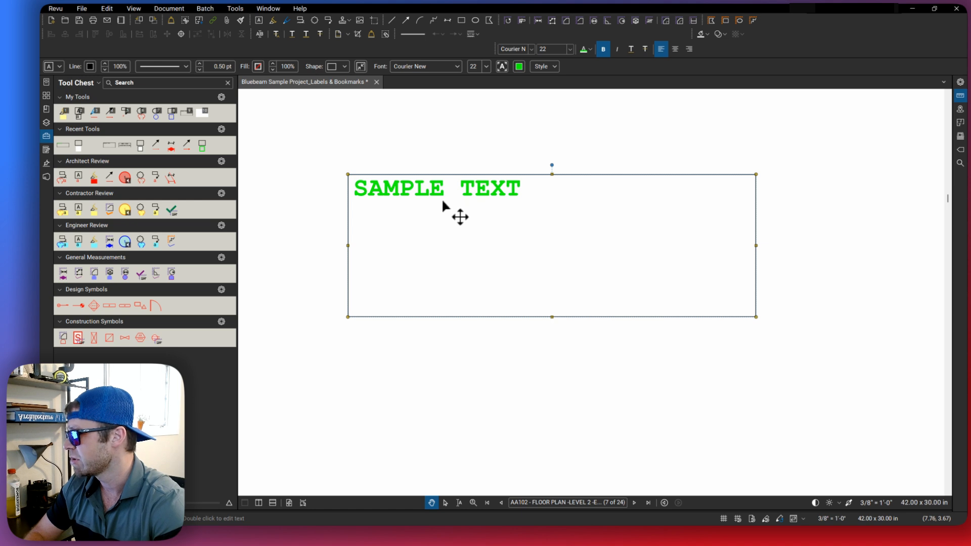
# - Fit the enlarged text box to its text with Autosize Text Box and check the command's shortcut
pyautogui.rightClick(738, 315)
pyautogui.press('Escape')
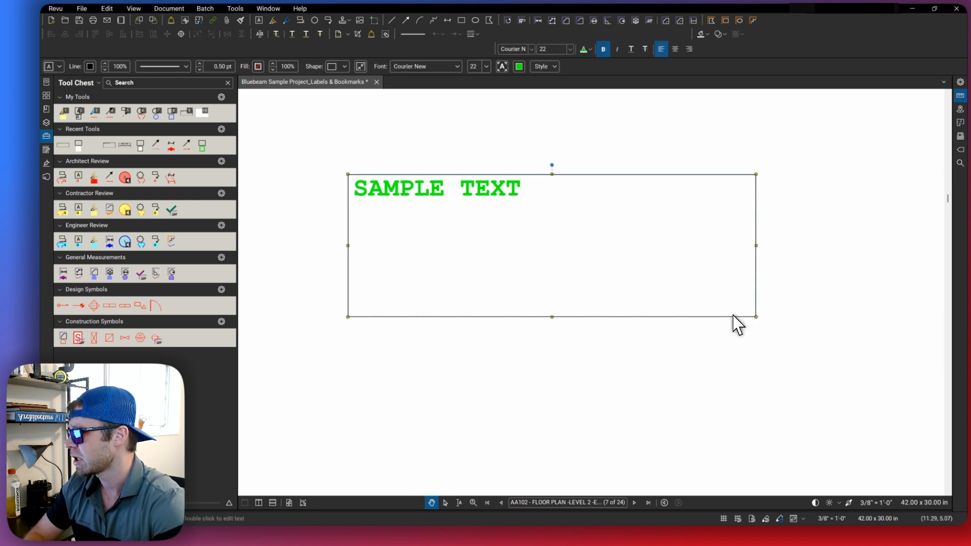
pyautogui.rightClick(733, 316)
pyautogui.click(801, 342)
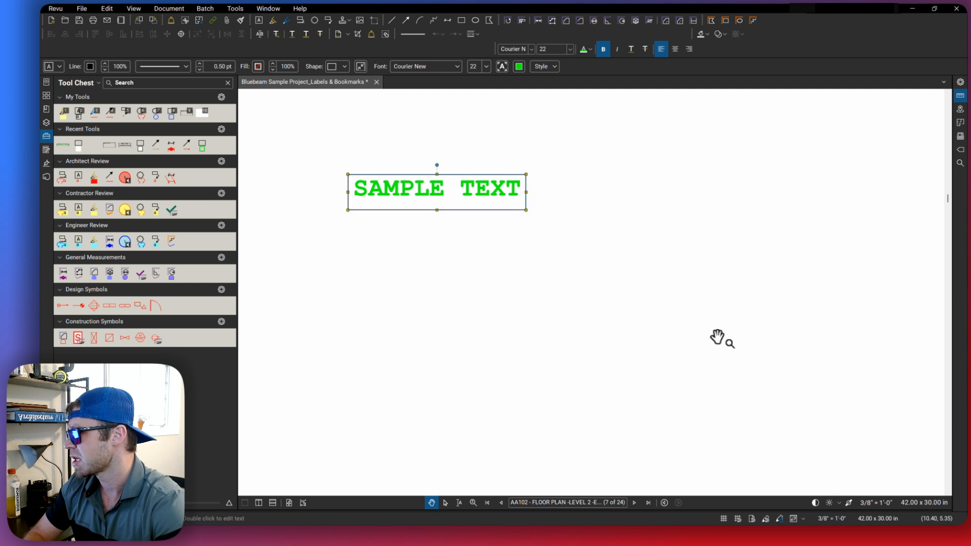
pyautogui.rightClick(500, 208)
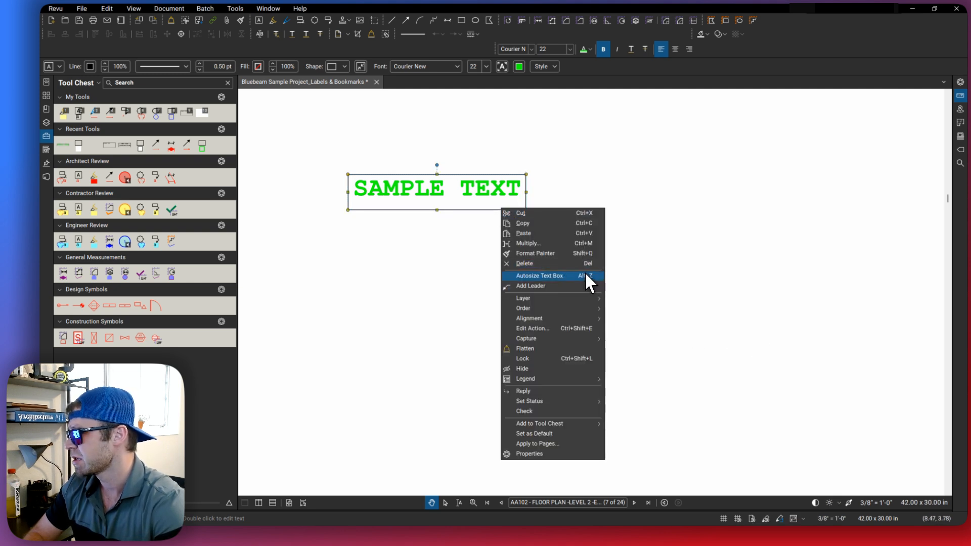
pyautogui.click(665, 203)
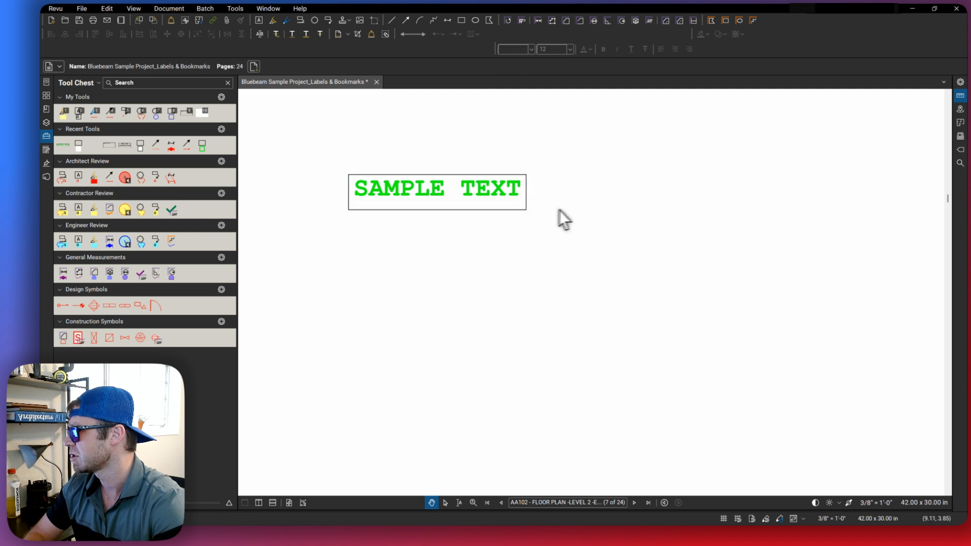
# - Enlarge the "SAMPLE TEXT" box once more and fit it back to the text with Autosize Text Box
pyautogui.click(526, 210)
pyautogui.moveTo(527, 209); pyautogui.dragTo(685, 302)
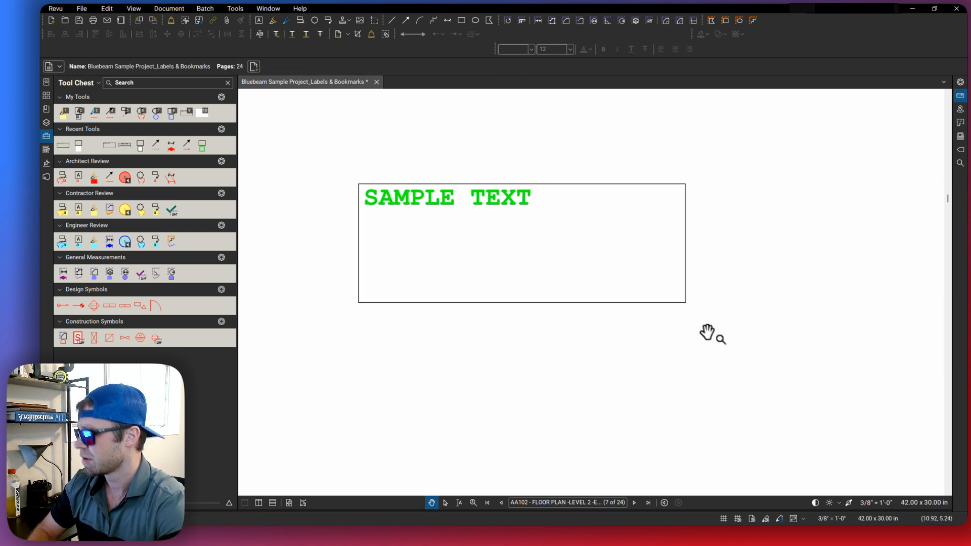
pyautogui.click(684, 296)
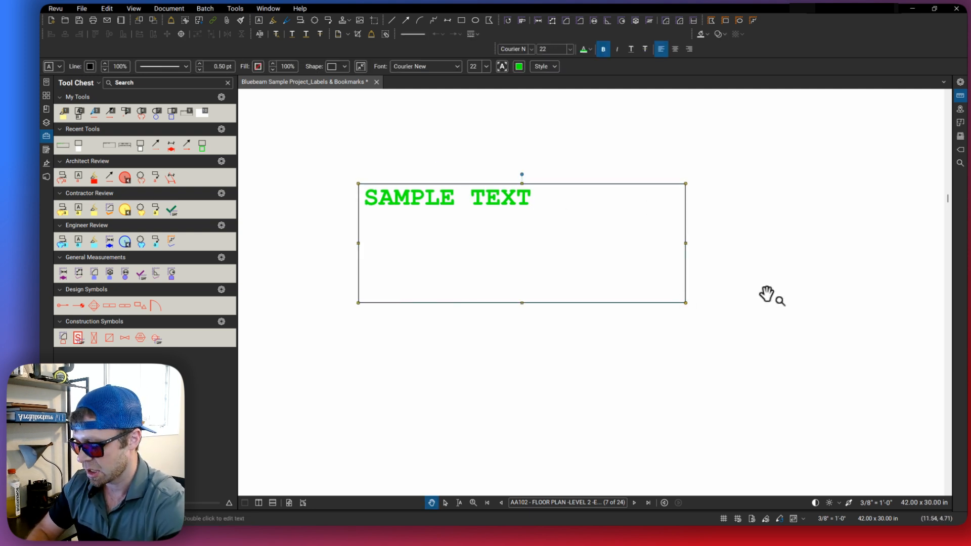
pyautogui.press('super+z')
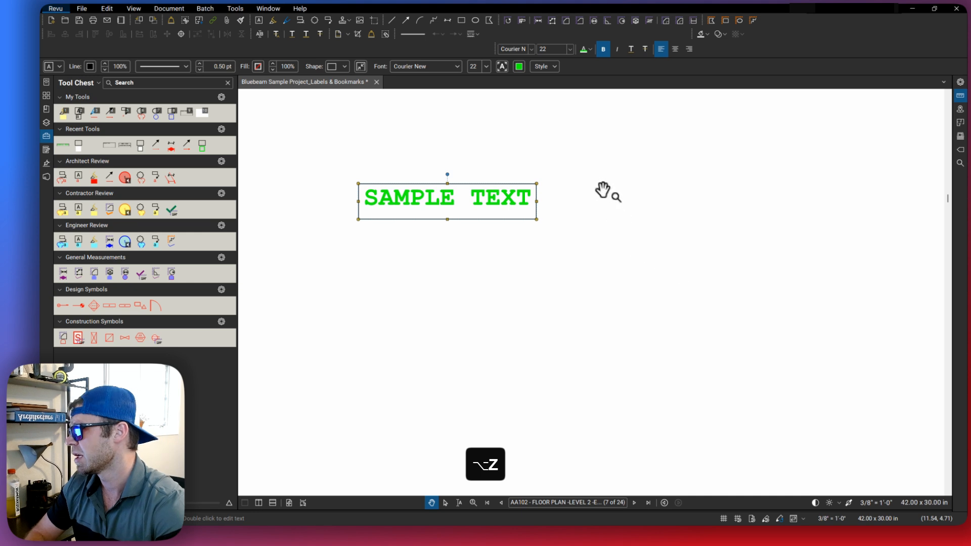
pyautogui.click(551, 205)
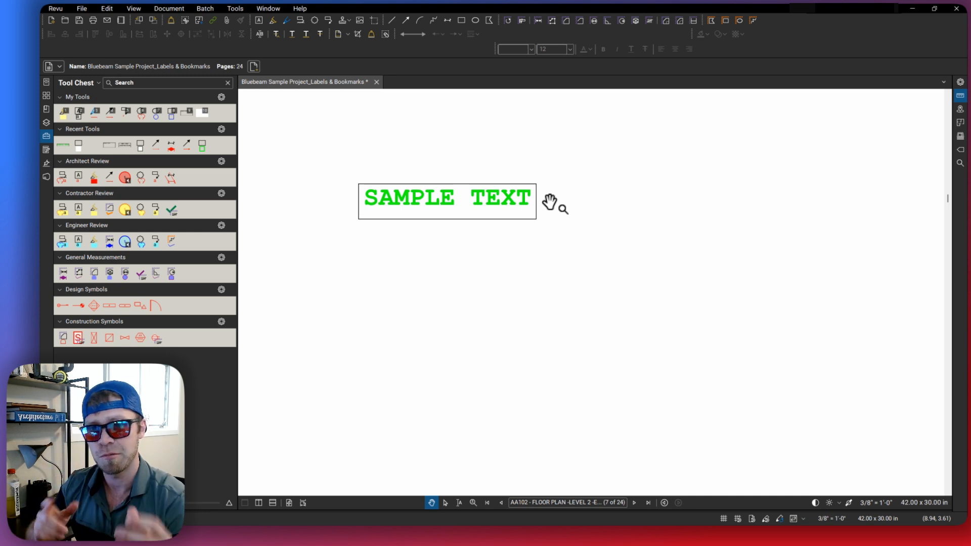
# - Change the "SAMPLE TEXT" box's line color to the same green as its text
pyautogui.scroll(-5, 549, 202)
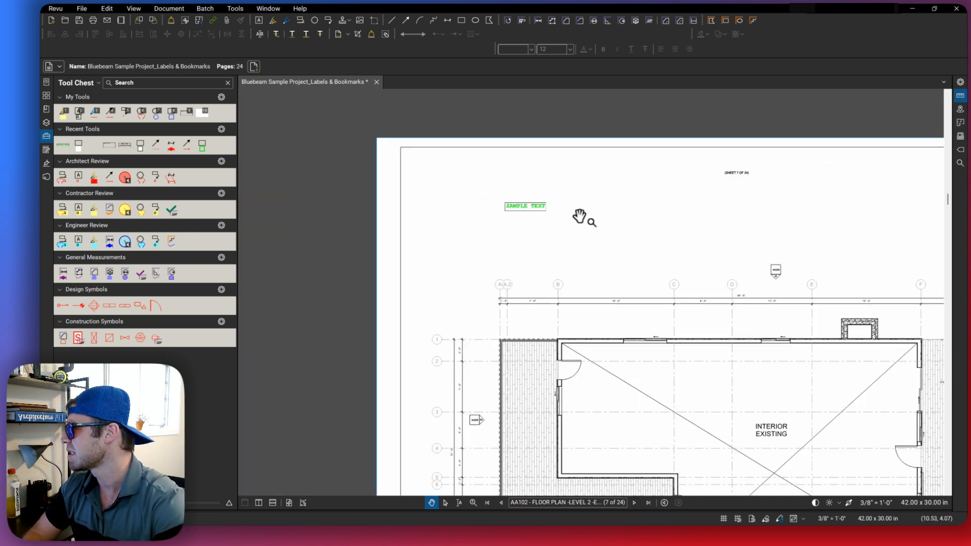
pyautogui.scroll(5, 531, 218)
pyautogui.click(540, 211)
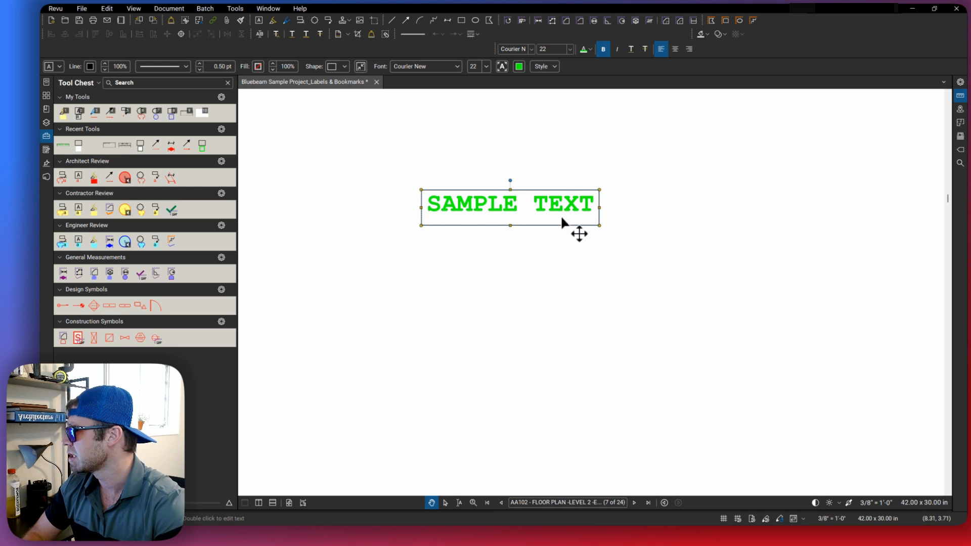
pyautogui.rightClick(565, 208)
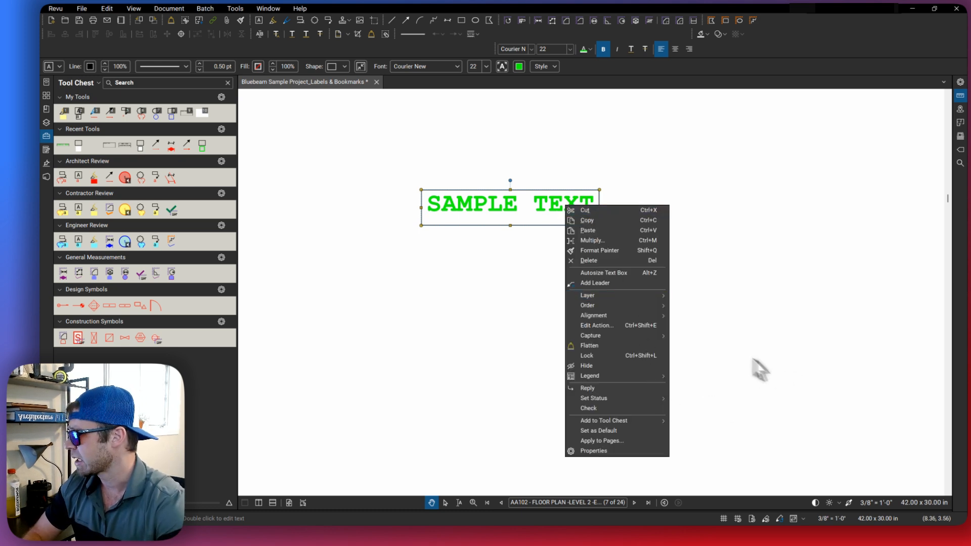
pyautogui.click(501, 167)
pyautogui.click(477, 206)
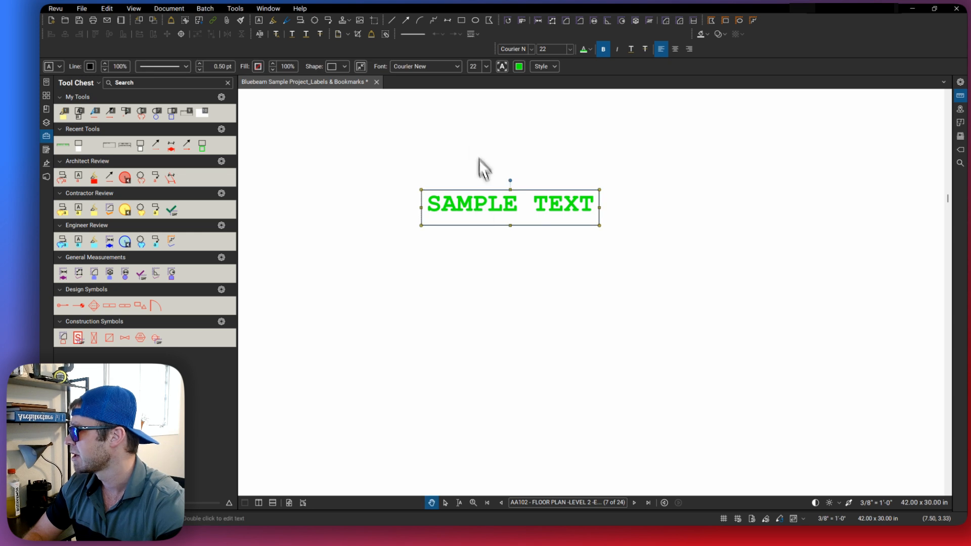
pyautogui.click(90, 67)
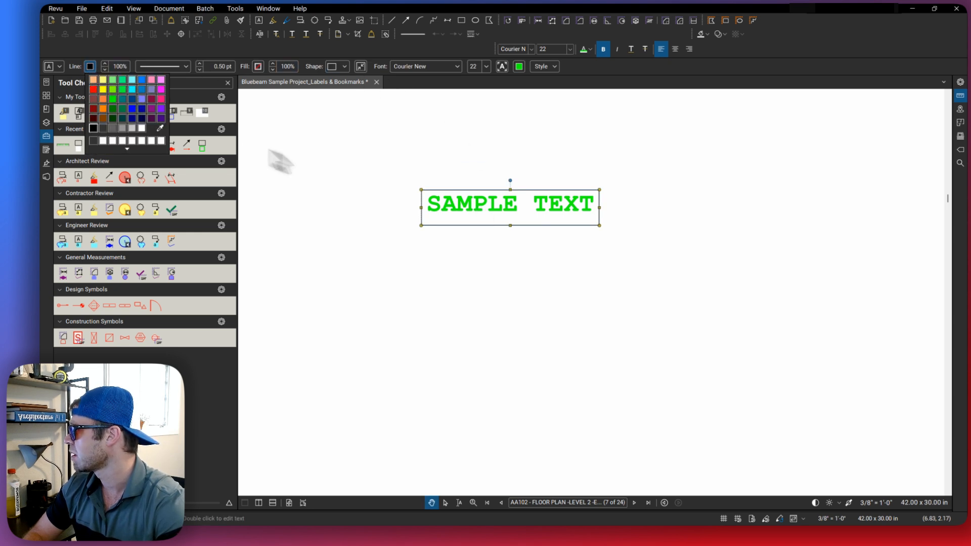
pyautogui.click(111, 99)
pyautogui.click(455, 178)
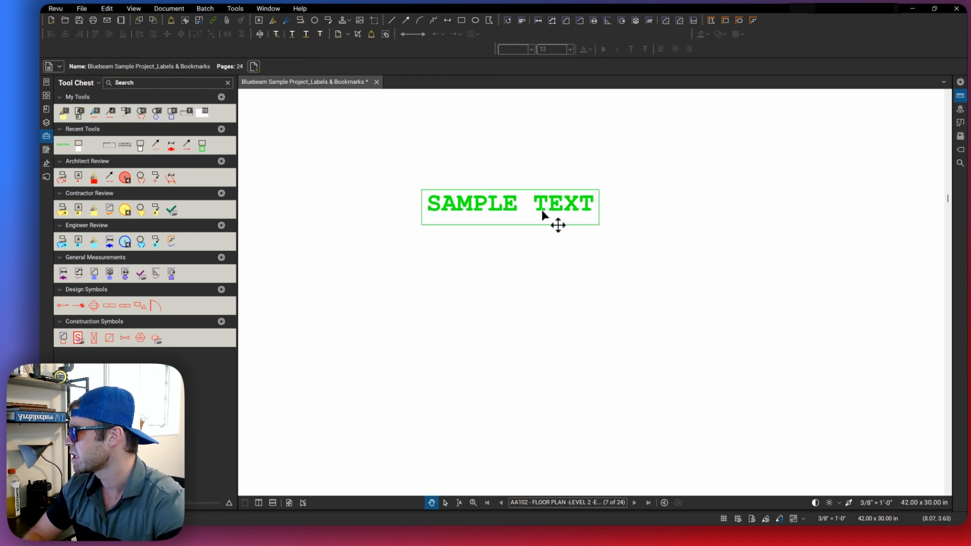
# - Add the green "SAMPLE TEXT" text box to the My Tools set in the Tool Chest
pyautogui.click(570, 216)
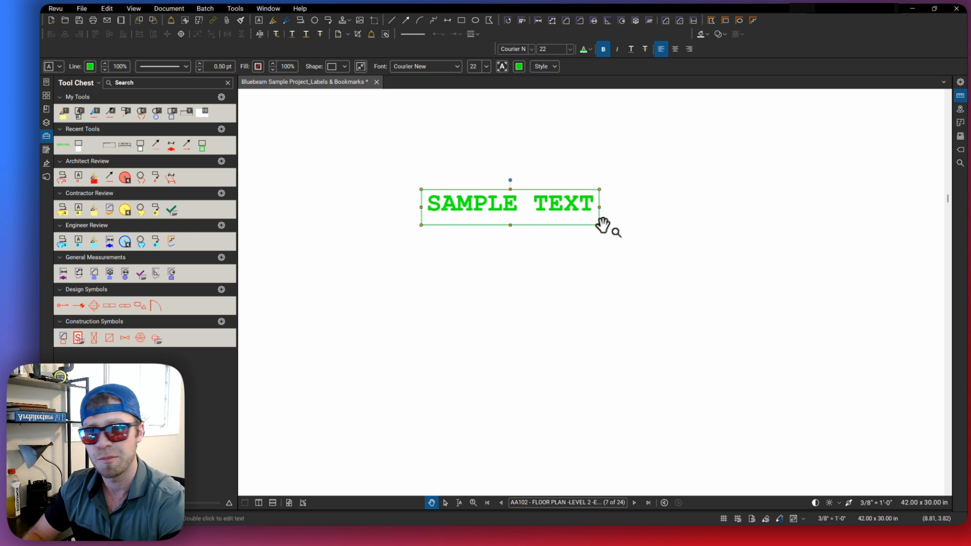
pyautogui.rightClick(574, 201)
pyautogui.moveTo(649, 416)
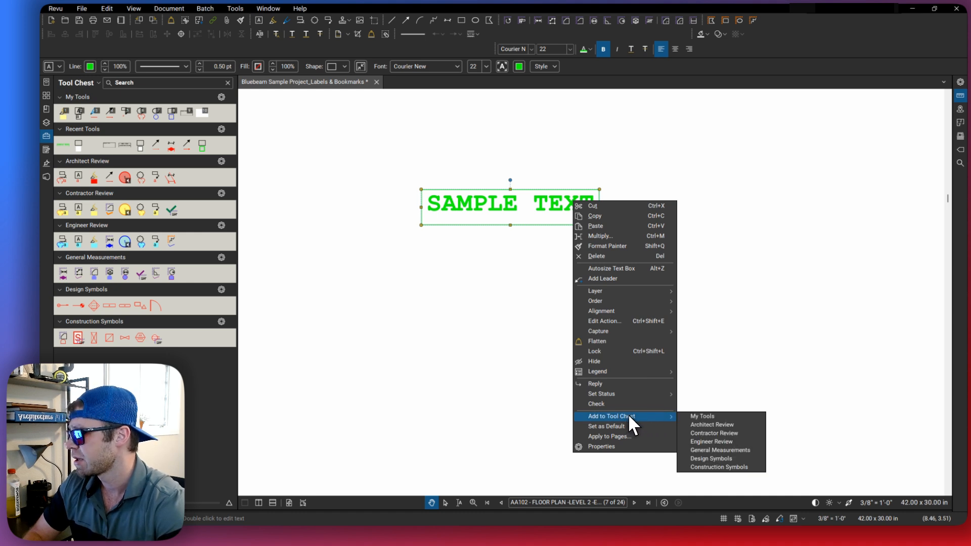
pyautogui.moveTo(723, 323); pyautogui.dragTo(578, 296)
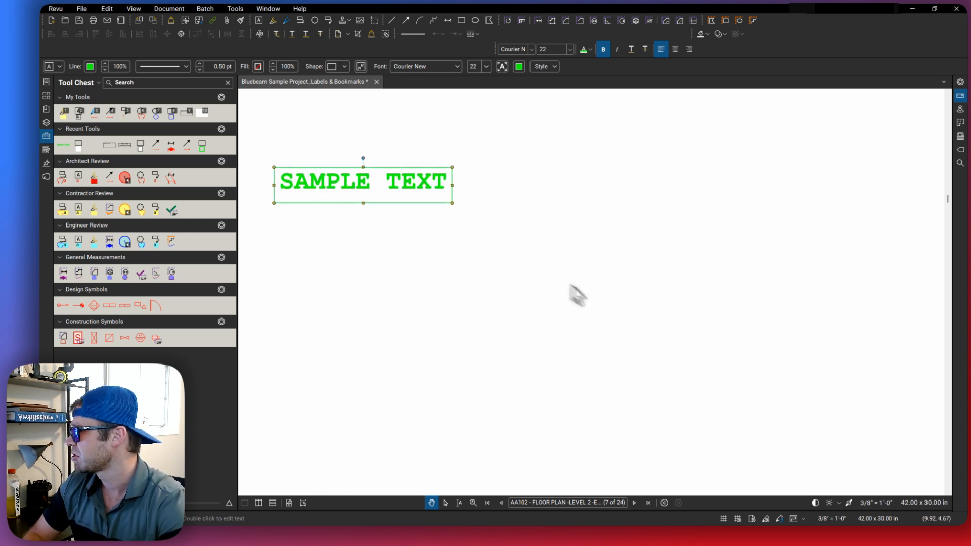
pyautogui.rightClick(402, 180)
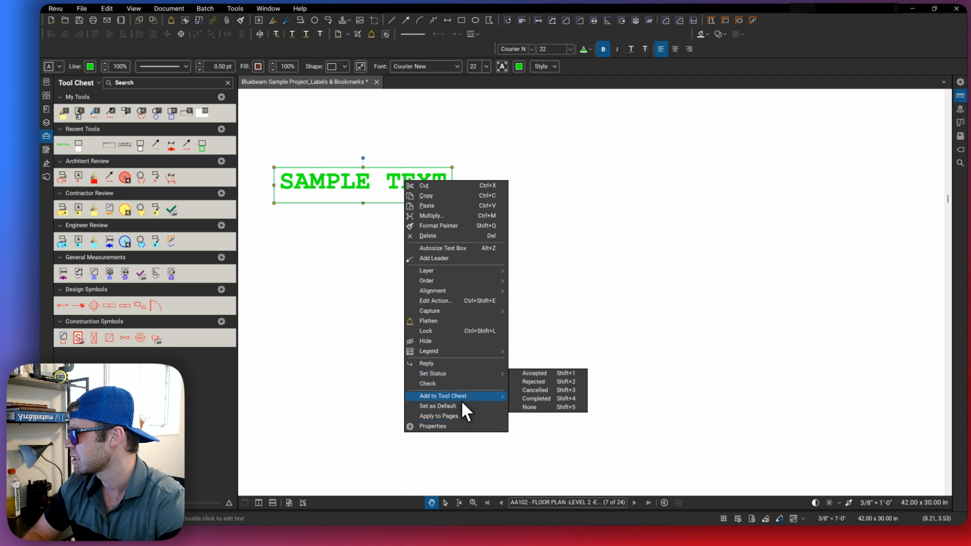
pyautogui.moveTo(466, 395)
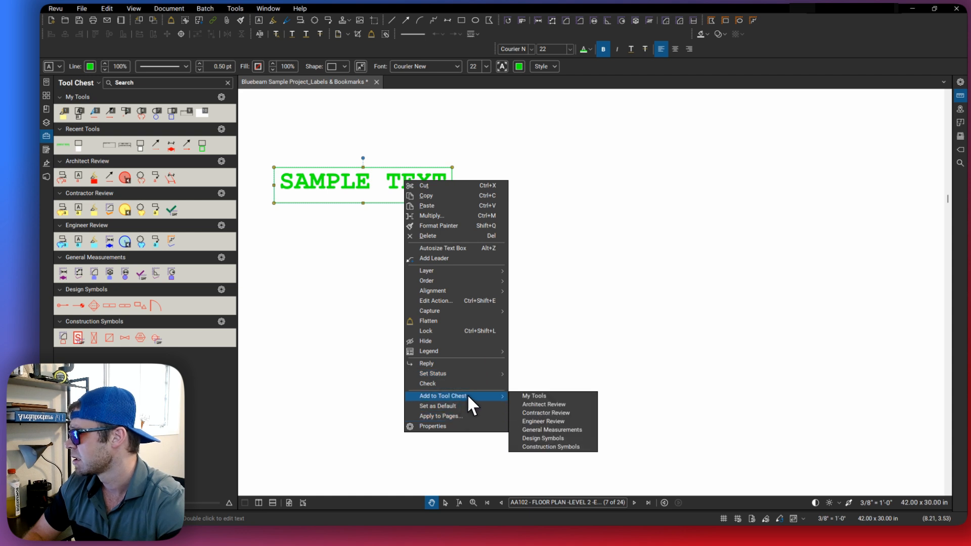
pyautogui.click(529, 396)
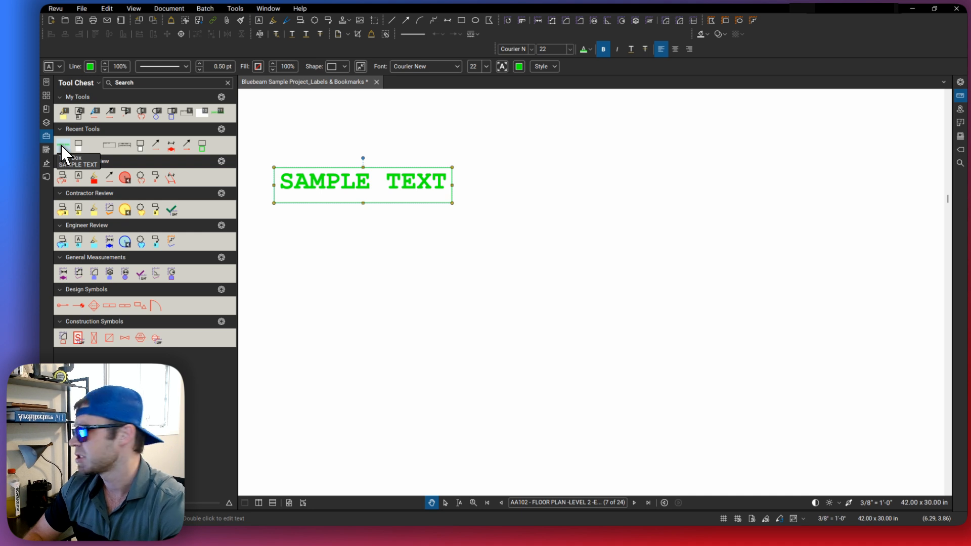
# - Delete the original green "SAMPLE TEXT" text box from the level 2 floor plan sheet
pyautogui.moveTo(356, 264); pyautogui.dragTo(441, 273)
pyautogui.scroll(-4, 452, 278)
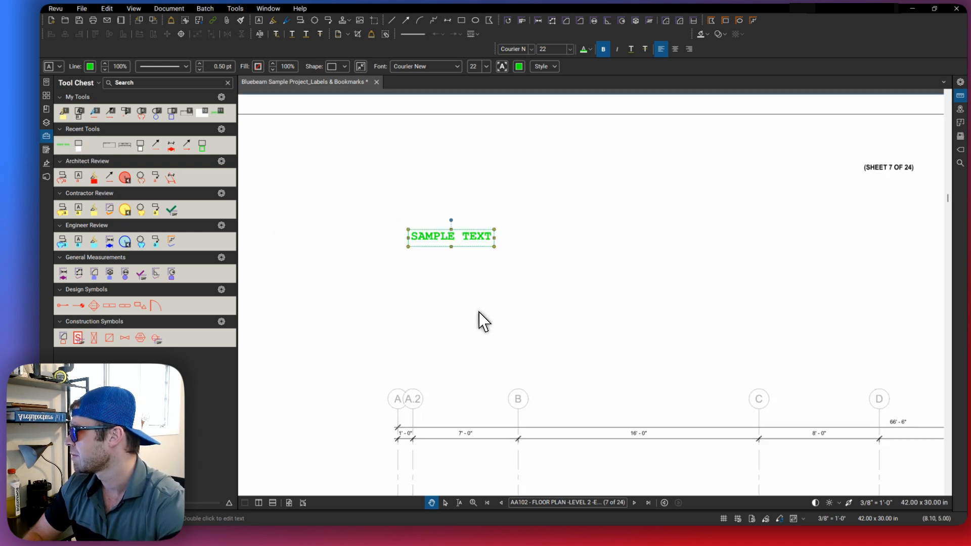
pyautogui.click(479, 310)
pyautogui.click(473, 238)
pyautogui.press('Delete')
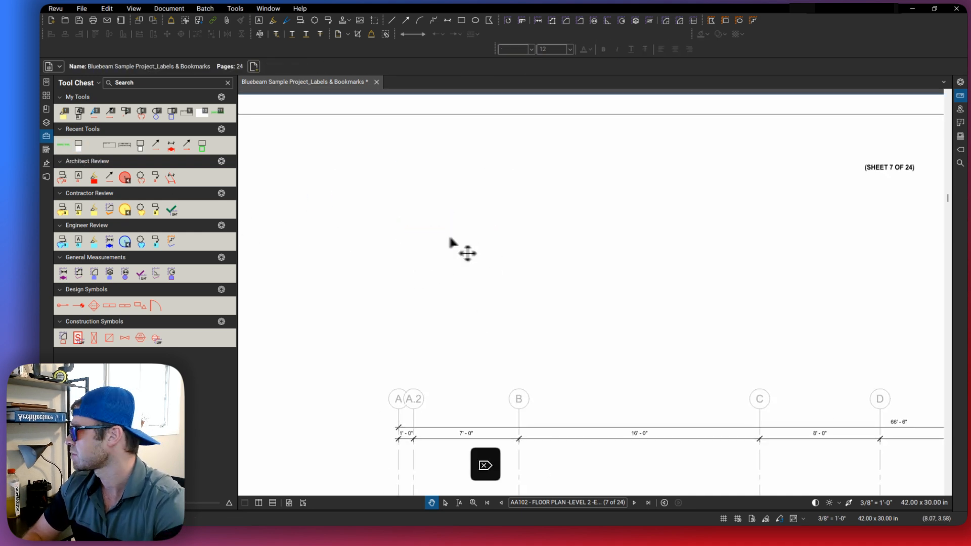
# - Place a copy of the "SAMPLE TEXT" text box from Recent Tools in the blank area near the sheet's upper-left corner
pyautogui.scroll(-3, 494, 214)
pyautogui.scroll(3, 473, 199)
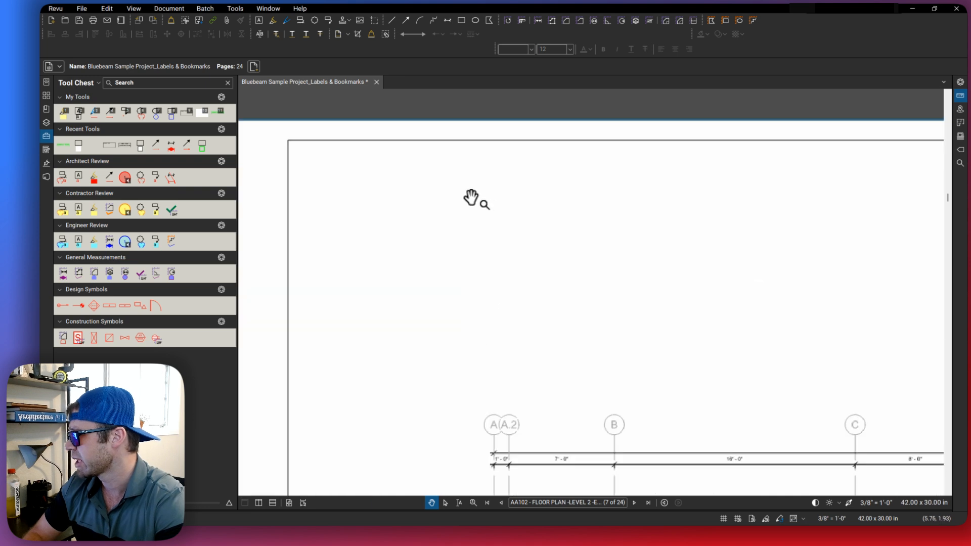
pyautogui.click(63, 145)
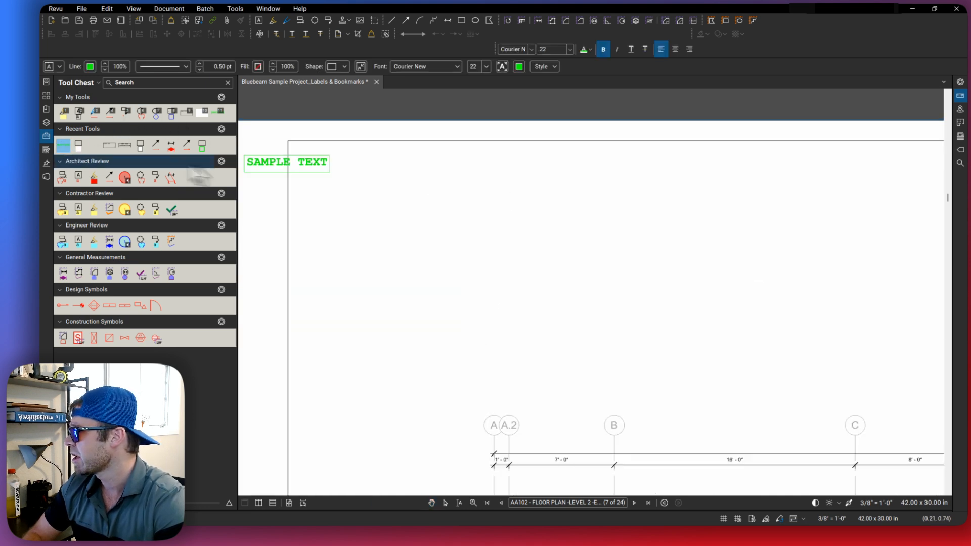
pyautogui.click(478, 212)
pyautogui.scroll(3, 473, 218)
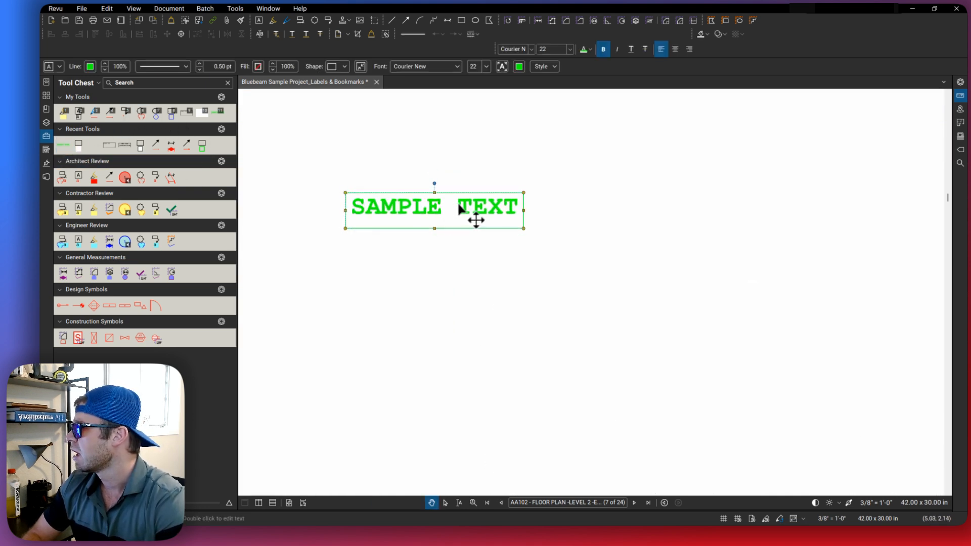
# - Replace the wording in the placed "SAMPLE TEXT" box with "ADD CALLOUTS"
pyautogui.scroll(-2, 480, 210)
pyautogui.scroll(2, 483, 208)
pyautogui.click(501, 207)
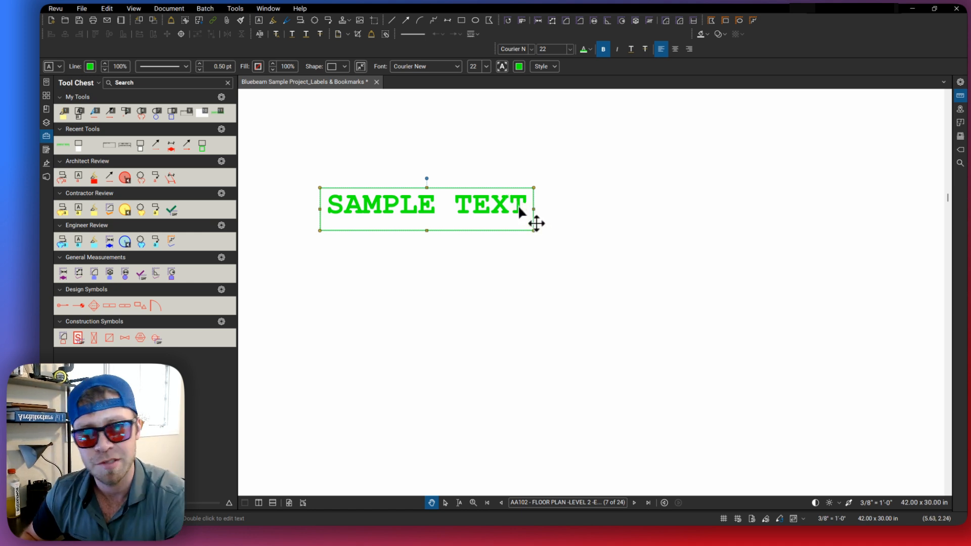
pyautogui.doubleClick(512, 205)
pyautogui.moveTo(528, 208); pyautogui.dragTo(326, 207)
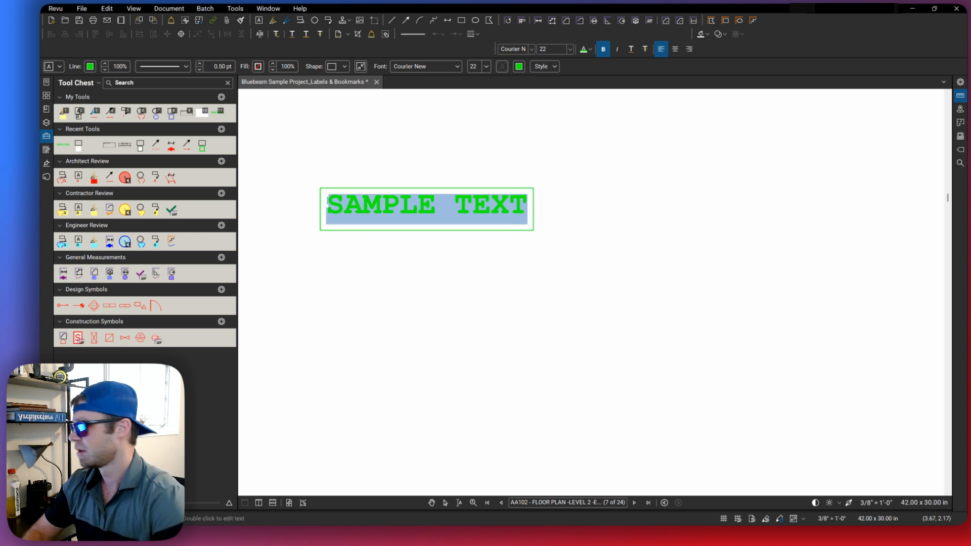
pyautogui.write('ADD CALLOUTS')
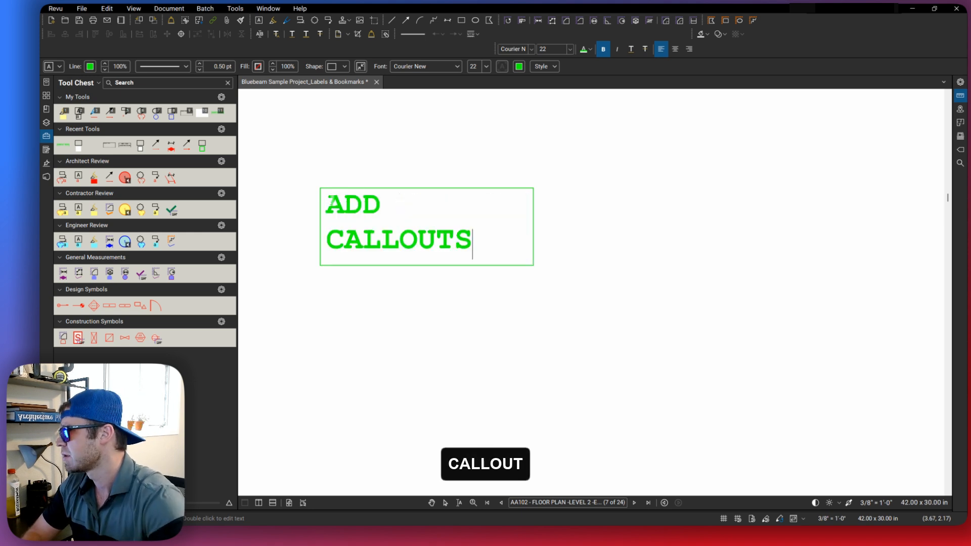
pyautogui.click(551, 162)
# - Widen the "ADD CALLOUTS" box so its text fits on one line and tighten it with Autosize Text Box
pyautogui.moveTo(533, 227); pyautogui.dragTo(606, 226)
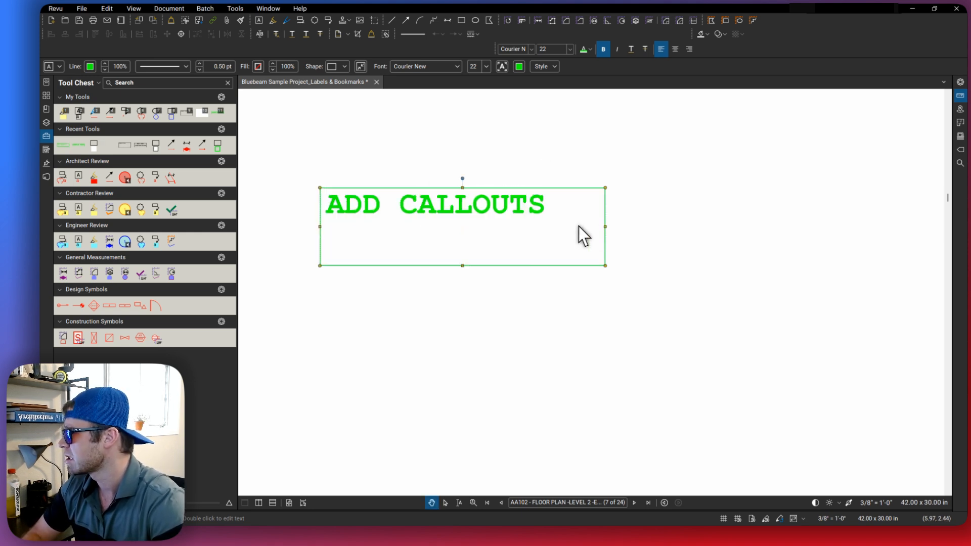
pyautogui.moveTo(604, 267); pyautogui.dragTo(646, 289)
pyautogui.rightClick(647, 274)
pyautogui.click(743, 354)
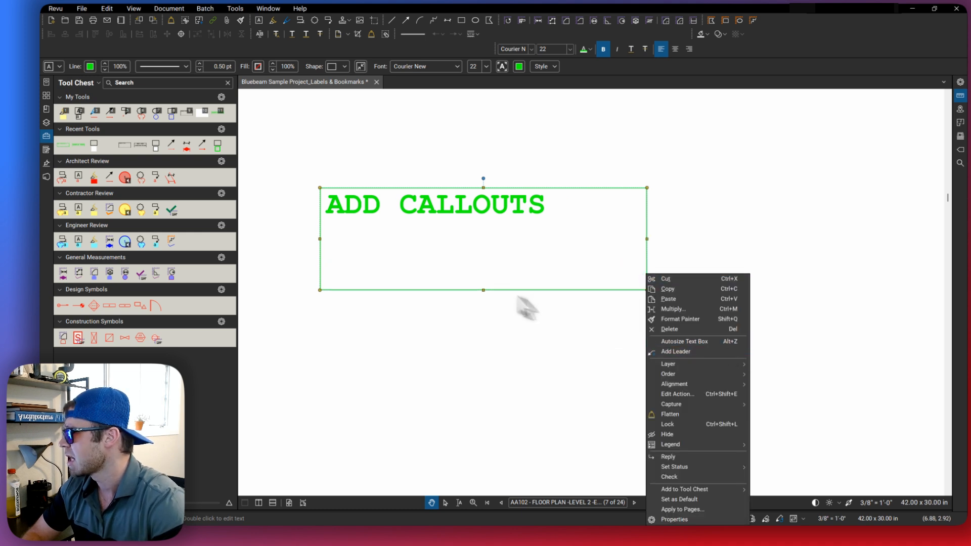
pyautogui.click(687, 341)
pyautogui.click(493, 283)
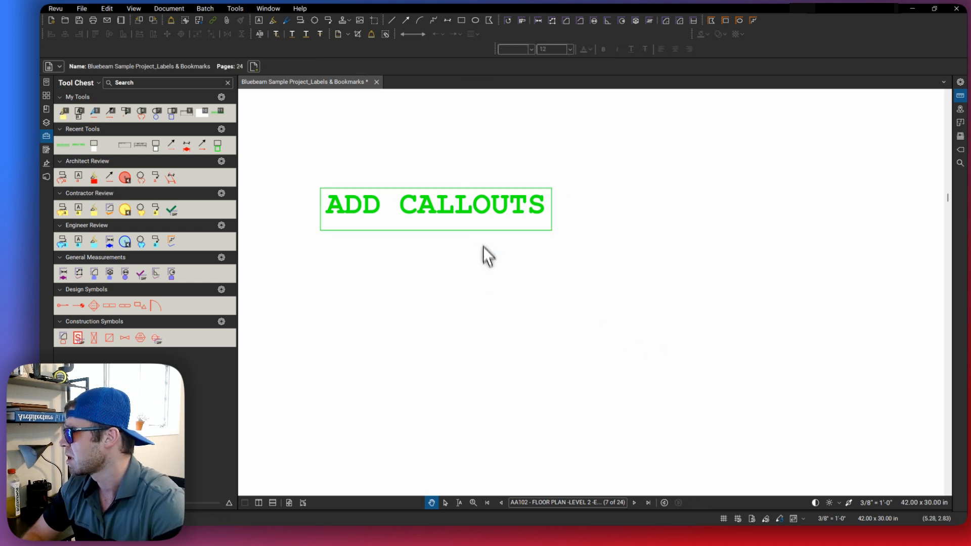
# - Add the "ADD CALLOUTS" text box to the My Tools set in the Tool Chest
pyautogui.click(475, 214)
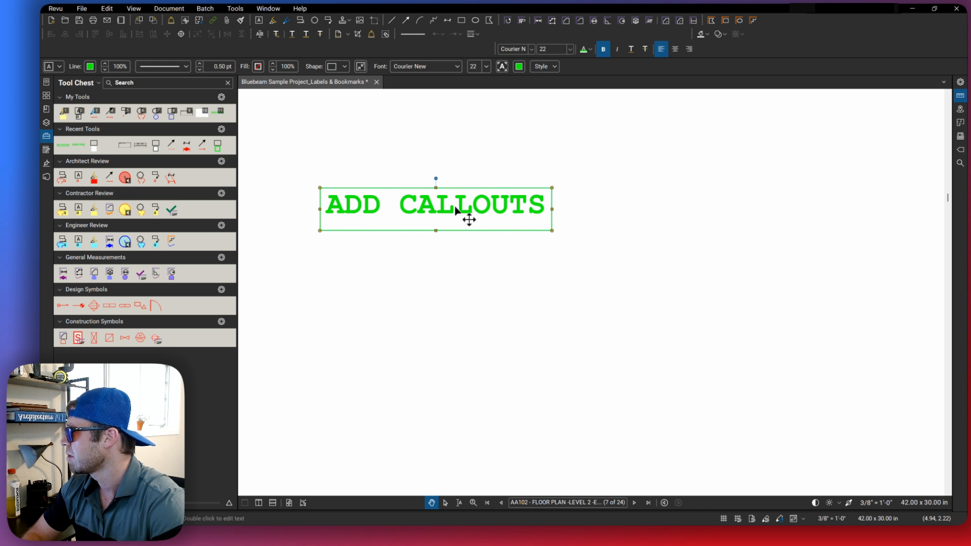
pyautogui.rightClick(455, 210)
pyautogui.moveTo(508, 419)
pyautogui.click(591, 418)
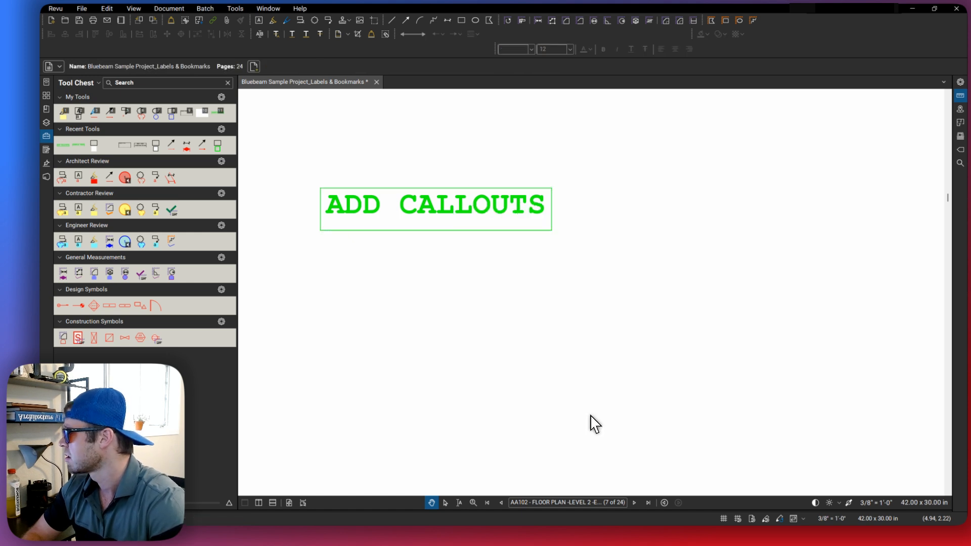
pyautogui.rightClick(491, 208)
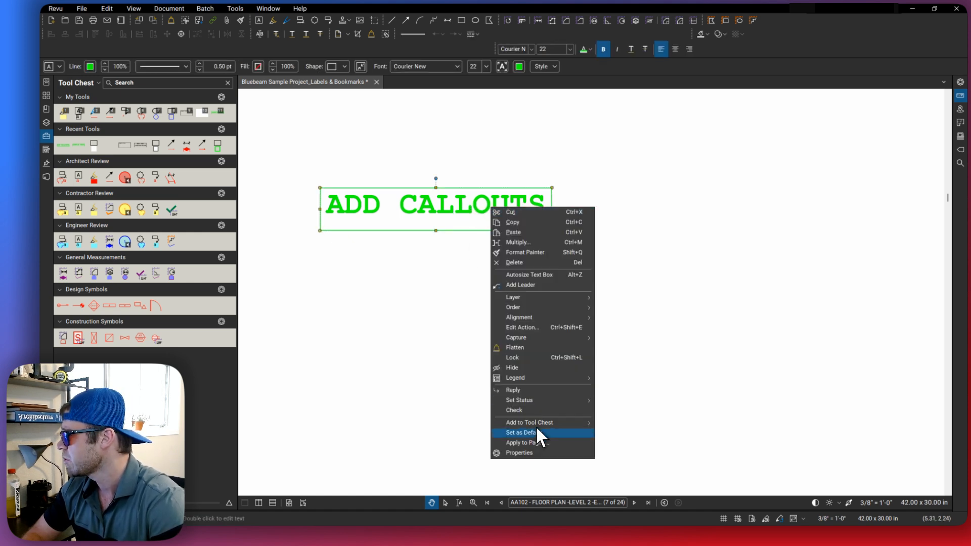
pyautogui.moveTo(545, 423)
pyautogui.click(619, 423)
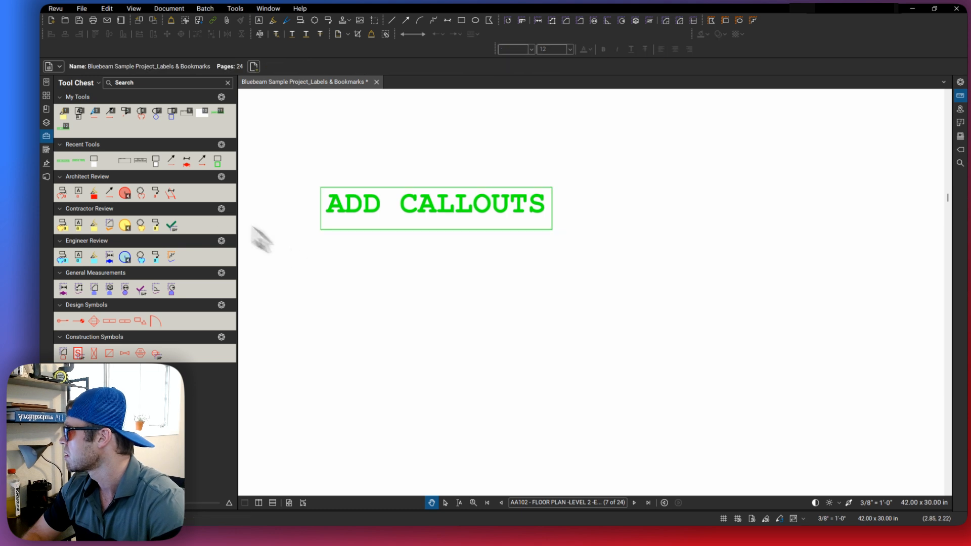
# - Place a second "ADD CALLOUTS" text box from Recent Tools directly below the first one
pyautogui.click(64, 159)
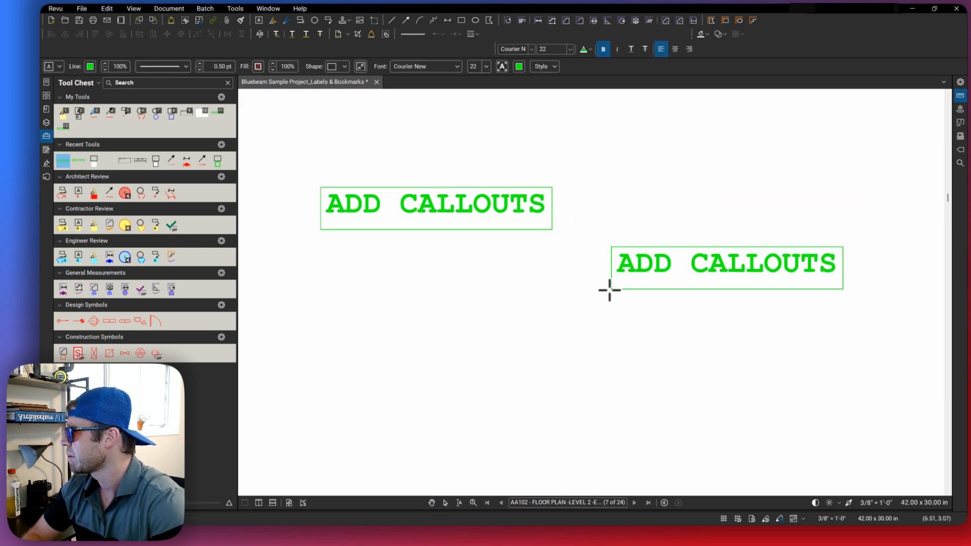
pyautogui.click(319, 291)
pyautogui.press('Escape')
pyautogui.press('Escape')
pyautogui.press('Escape')
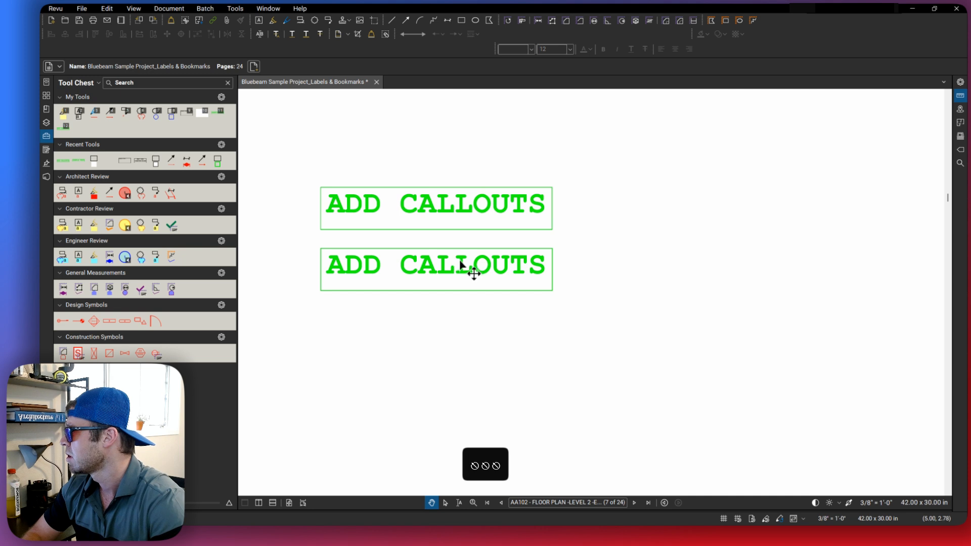
# - Delete both "ADD CALLOUTS" boxes from the sheet and remove the "SAMPLE TEXT" entry from Recent Tools
pyautogui.click(461, 263)
pyautogui.click(486, 206)
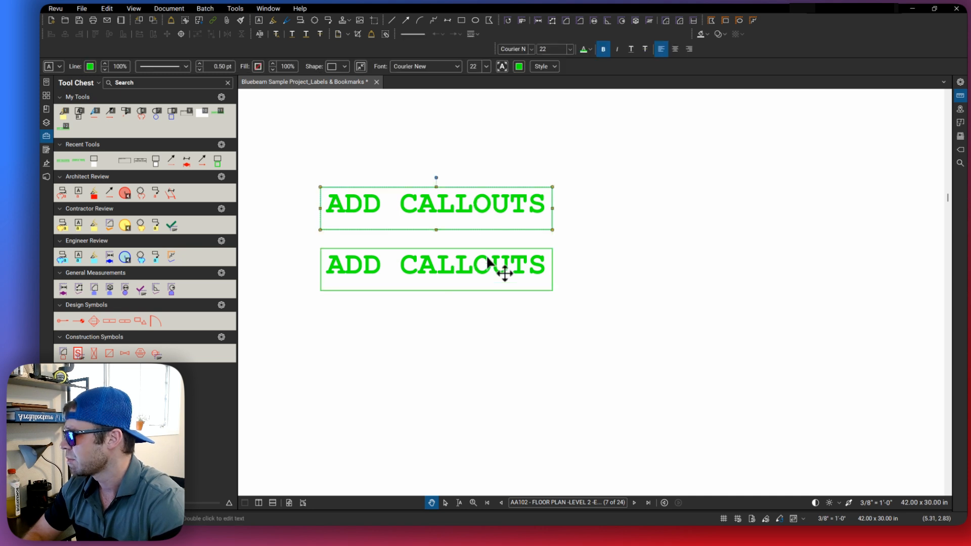
pyautogui.keyDown('shift'); pyautogui.click(511, 271); pyautogui.keyUp('shift')
pyautogui.press('Delete')
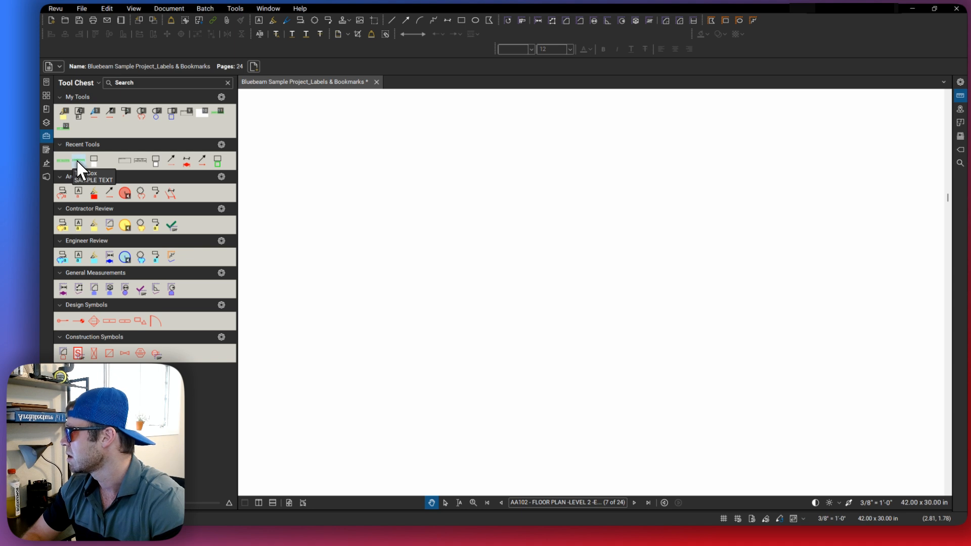
pyautogui.rightClick(78, 161)
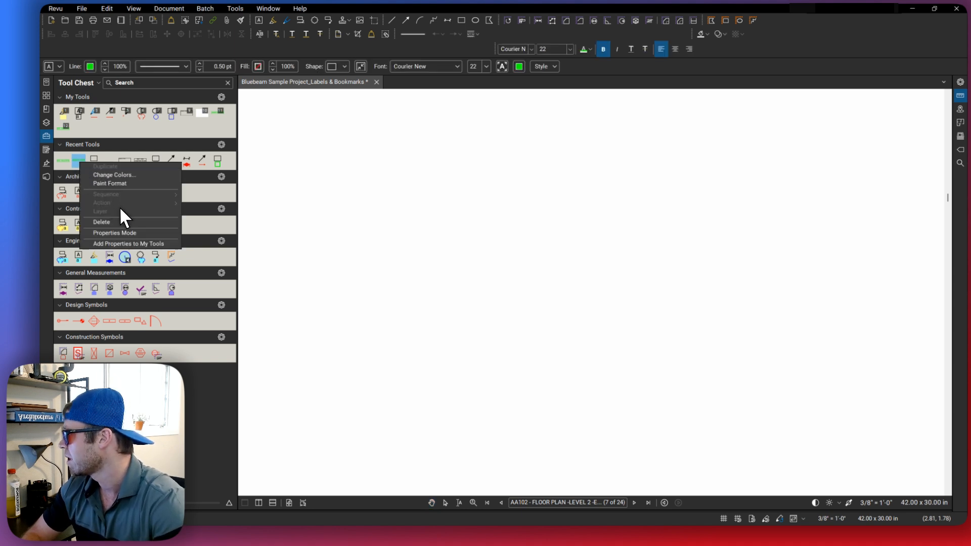
pyautogui.click(123, 222)
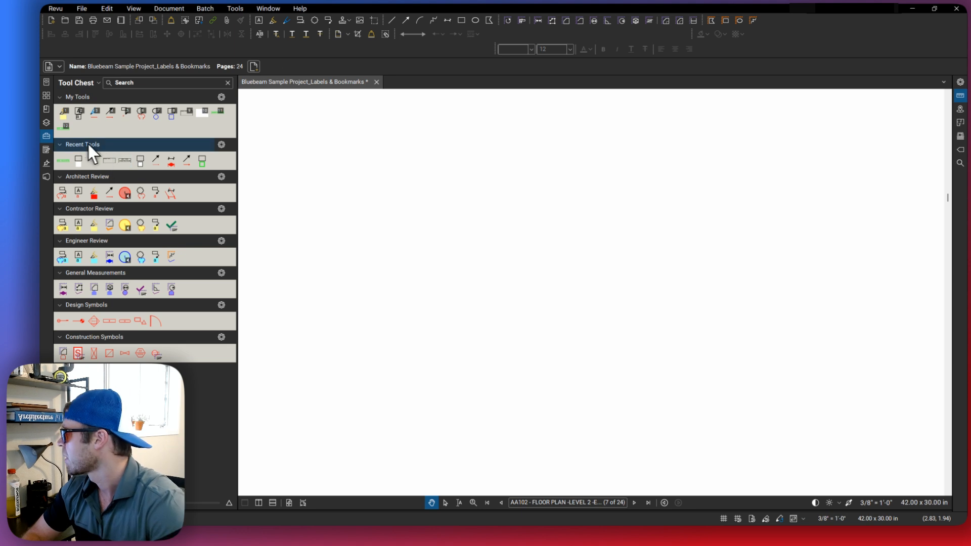
# - Place an "ADD CALLOUTS" text box from Recent Tools on the sheet and replace its text with "ALTER TEXT FROM THERE"
pyautogui.moveTo(64, 167); pyautogui.dragTo(386, 225)
pyautogui.click(448, 239)
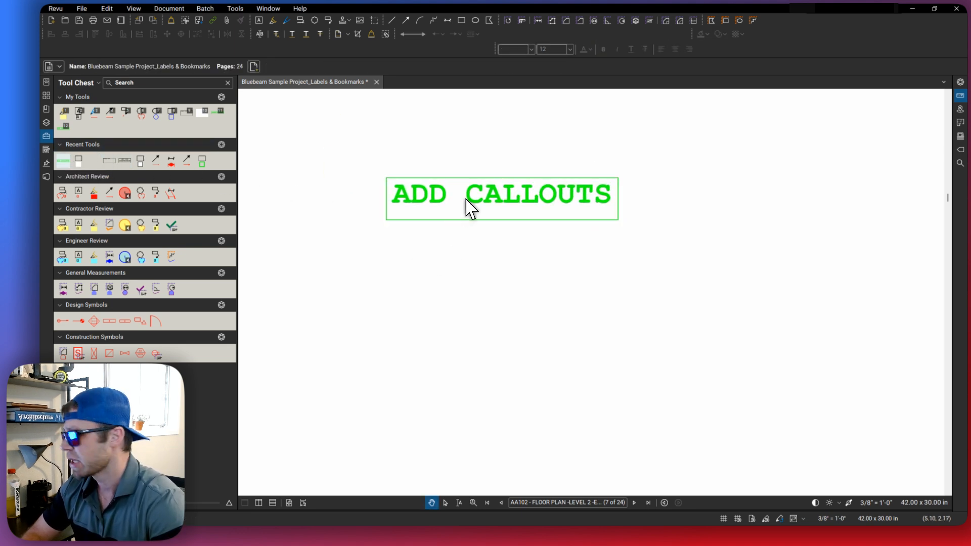
pyautogui.click(513, 197)
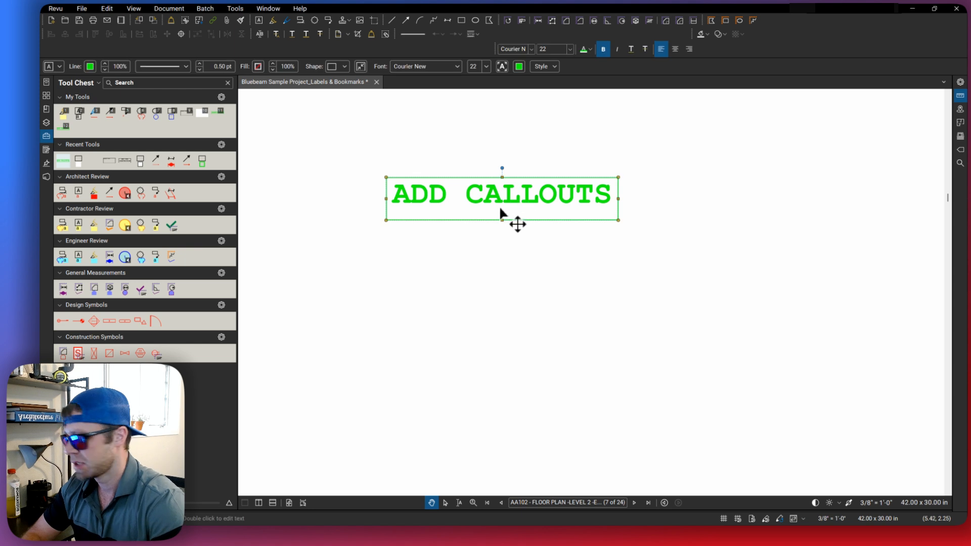
pyautogui.doubleClick(601, 200)
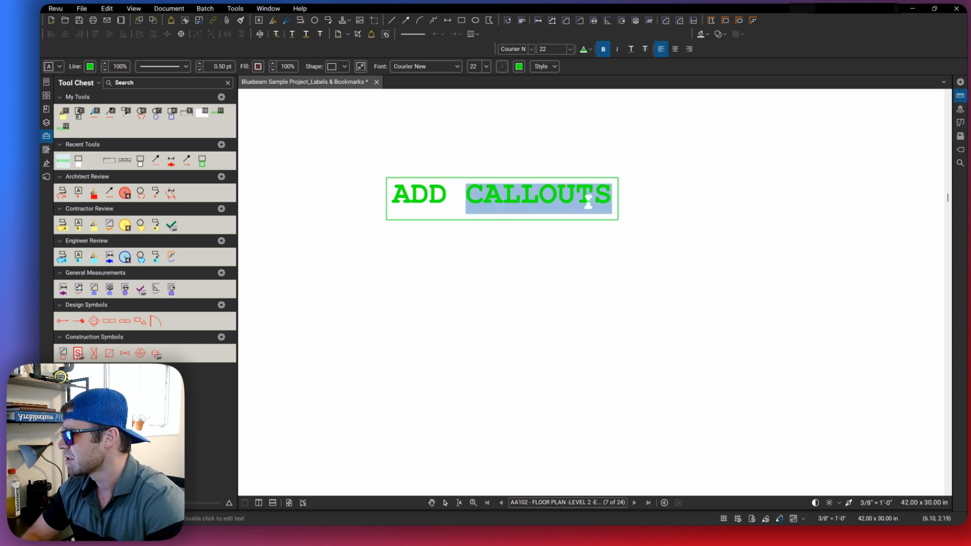
pyautogui.moveTo(610, 200); pyautogui.dragTo(363, 190)
pyautogui.write('ALTER TEXT')
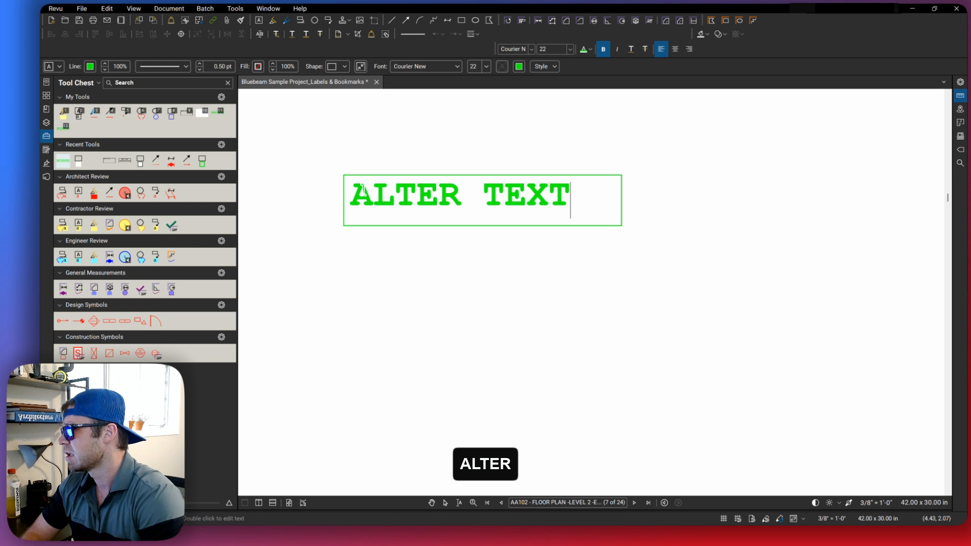
pyautogui.write(' FROM THERE')
pyautogui.click(635, 242)
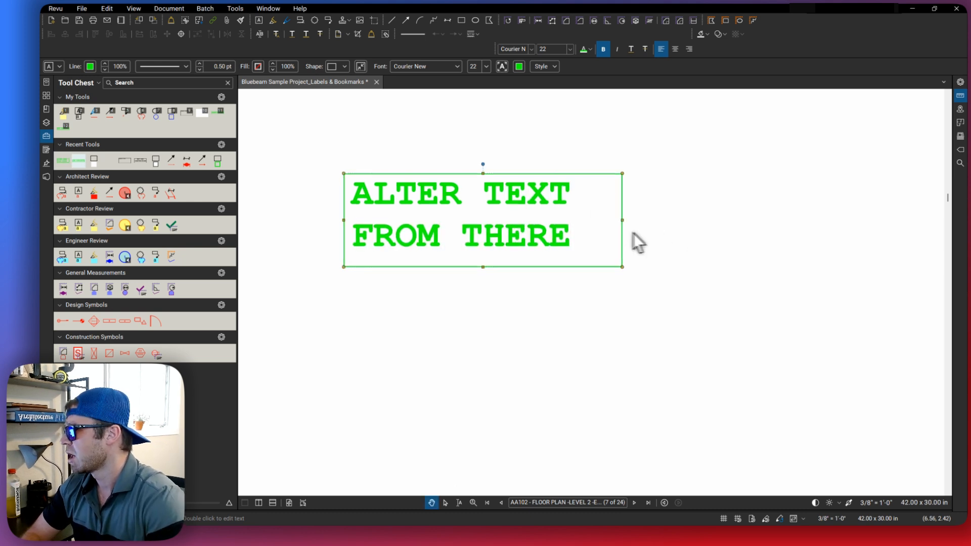
# - Fit the "ALTER TEXT FROM THERE" box to its two lines of text with Autosize Text Box
pyautogui.scroll(-3, 606, 245)
pyautogui.scroll(4, 565, 242)
pyautogui.scroll(-3, 629, 255)
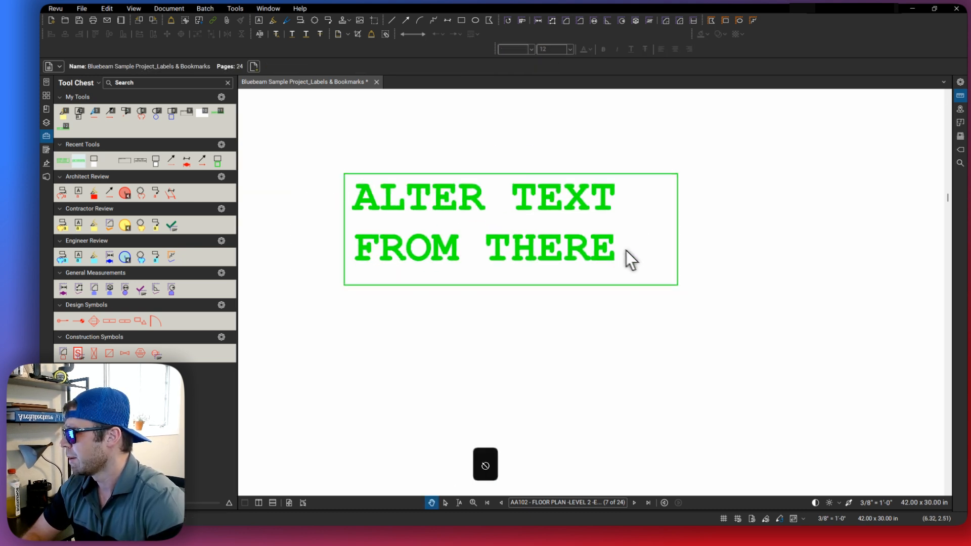
pyautogui.rightClick(662, 250)
pyautogui.click(715, 319)
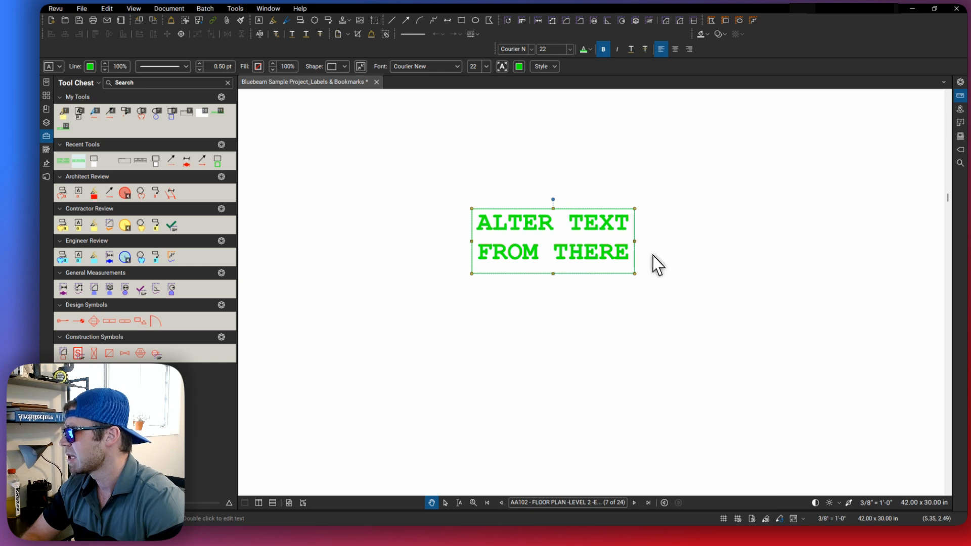
pyautogui.moveTo(691, 223); pyautogui.dragTo(675, 221)
pyautogui.click(577, 250)
pyautogui.scroll(-4, 728, 250)
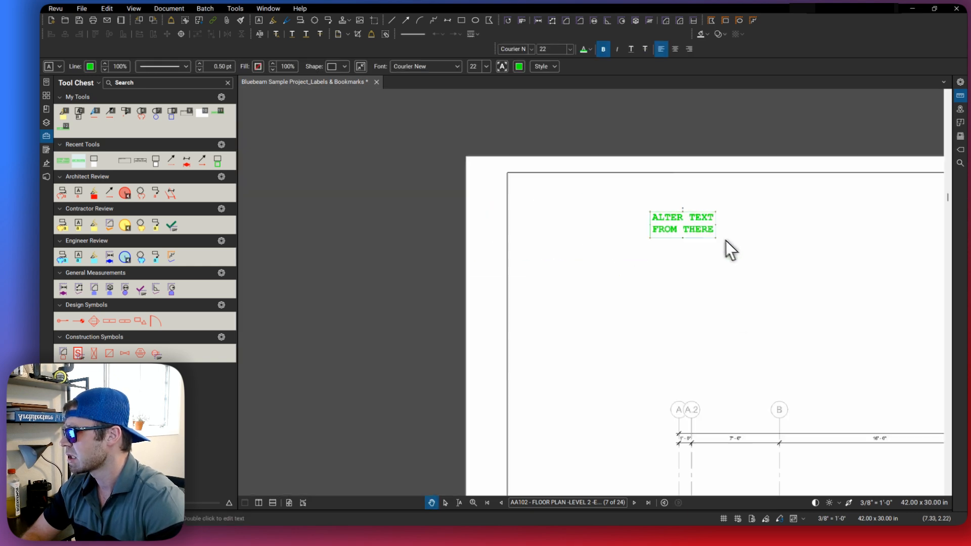
pyautogui.scroll(3, 440, 216)
pyautogui.scroll(-4, 531, 247)
pyautogui.scroll(5, 544, 243)
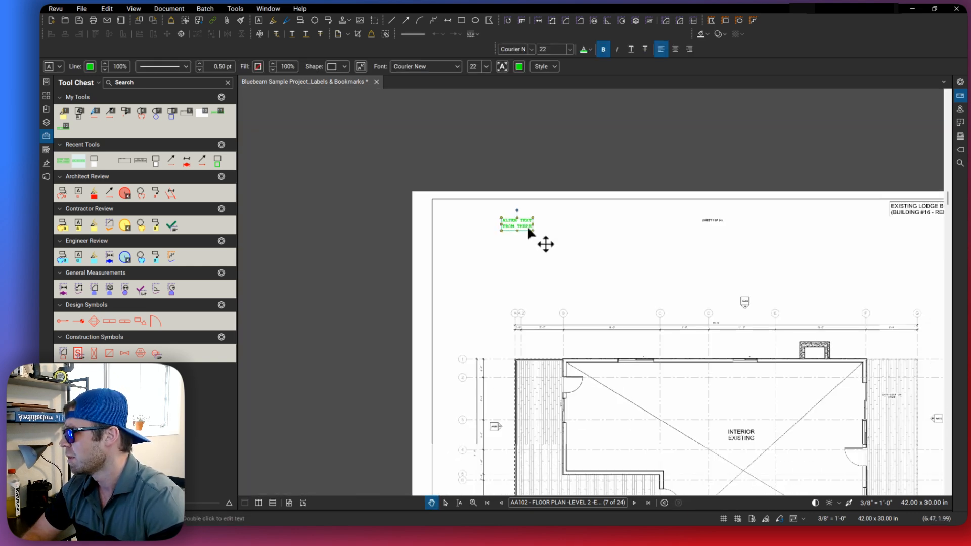
pyautogui.moveTo(557, 253); pyautogui.dragTo(434, 255)
pyautogui.click(62, 160)
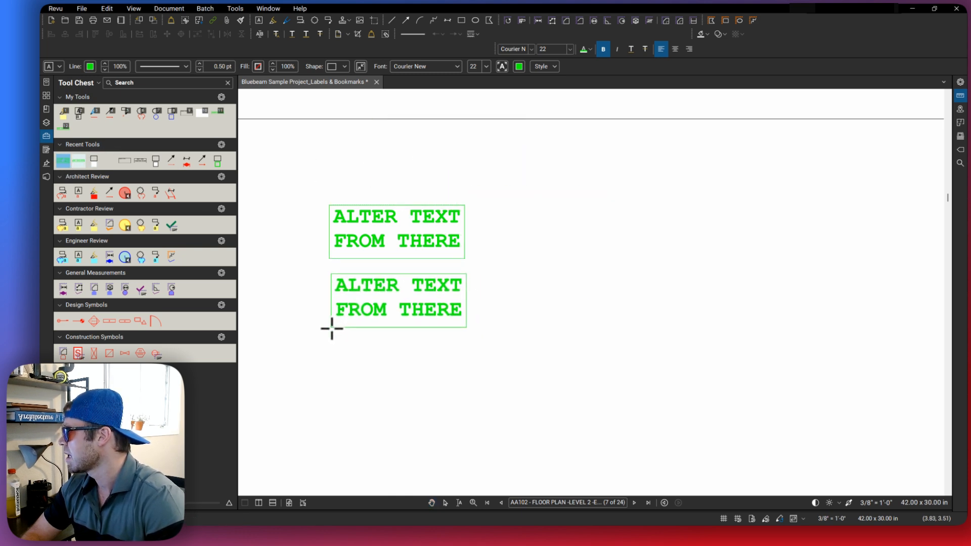
pyautogui.press('Escape')
pyautogui.press('Escape')
pyautogui.press('Escape')
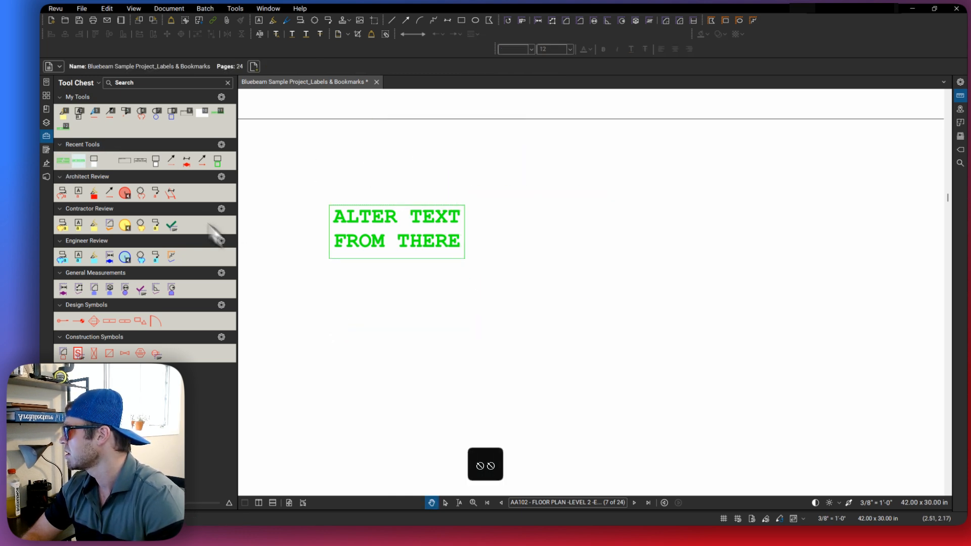
# - Place an "ADD CALLOUTS" text box from Recent Tools below the "ALTER TEXT FROM THERE" box and delete it again
pyautogui.click(75, 160)
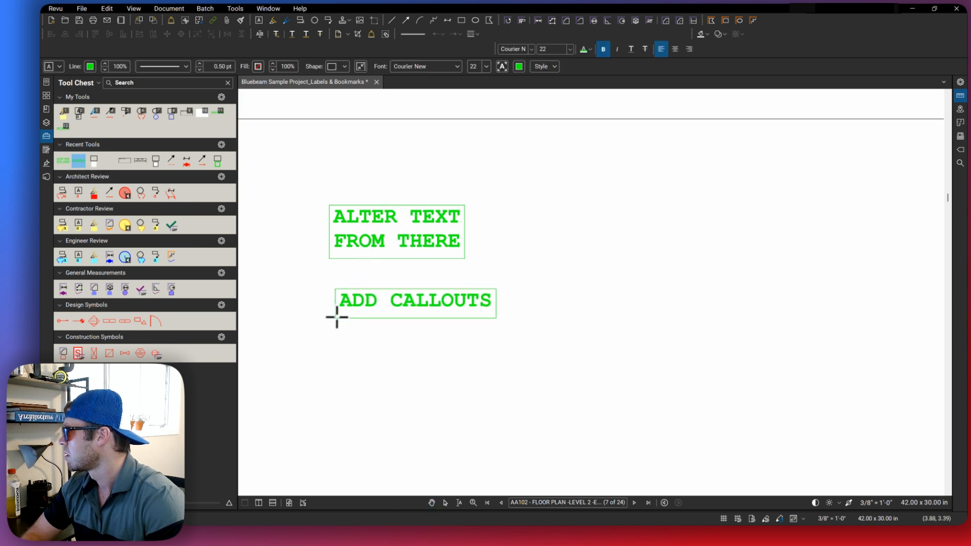
pyautogui.click(322, 317)
pyautogui.click(446, 302)
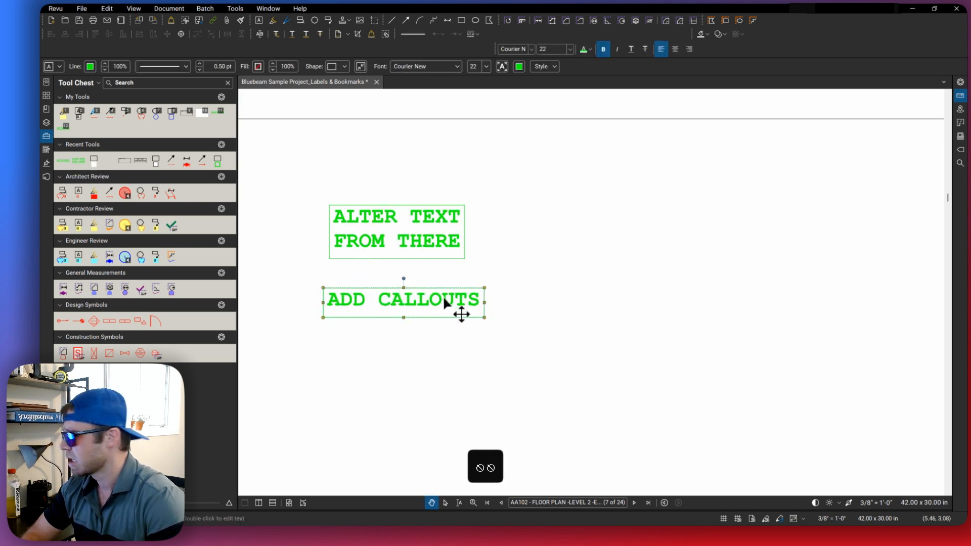
pyautogui.press('Delete')
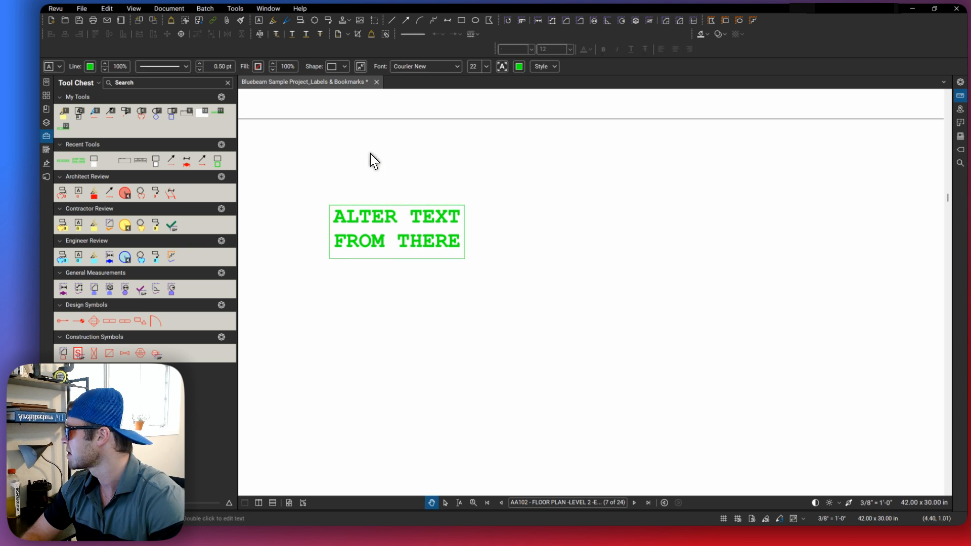
# - Place a second "ALTER TEXT FROM THERE" text box from Recent Tools below the existing one and delete it again
pyautogui.click(63, 160)
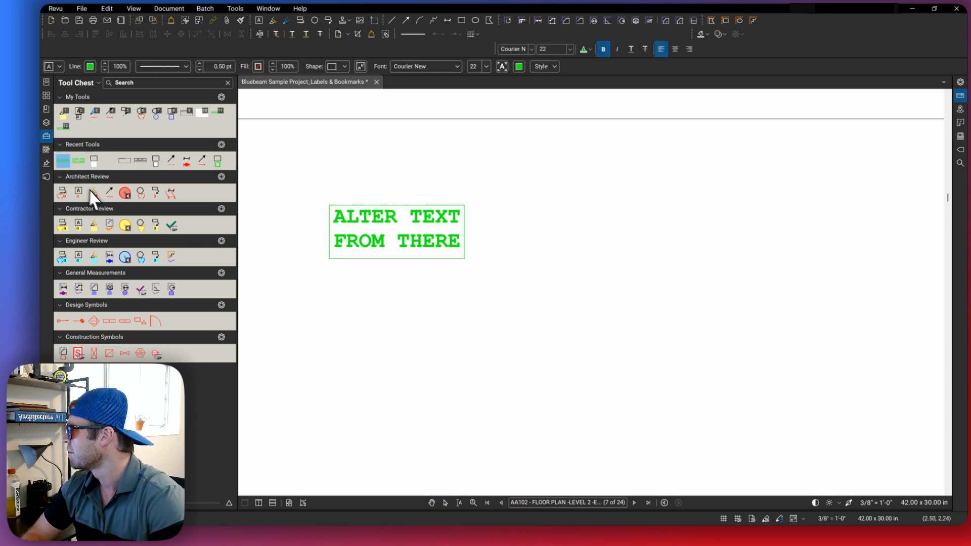
pyautogui.click(76, 160)
pyautogui.click(331, 352)
pyautogui.press('Escape')
pyautogui.press('Escape')
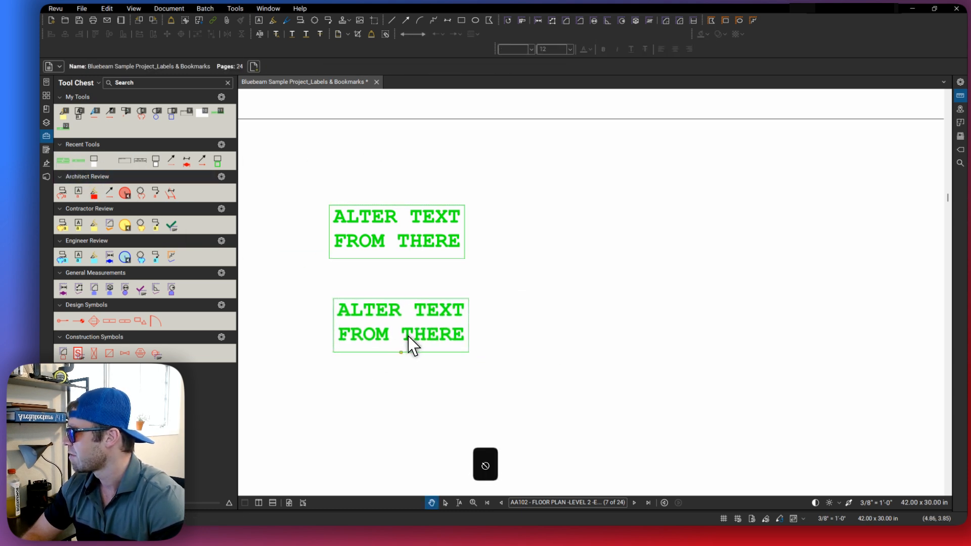
pyautogui.click(412, 335)
pyautogui.press('Delete')
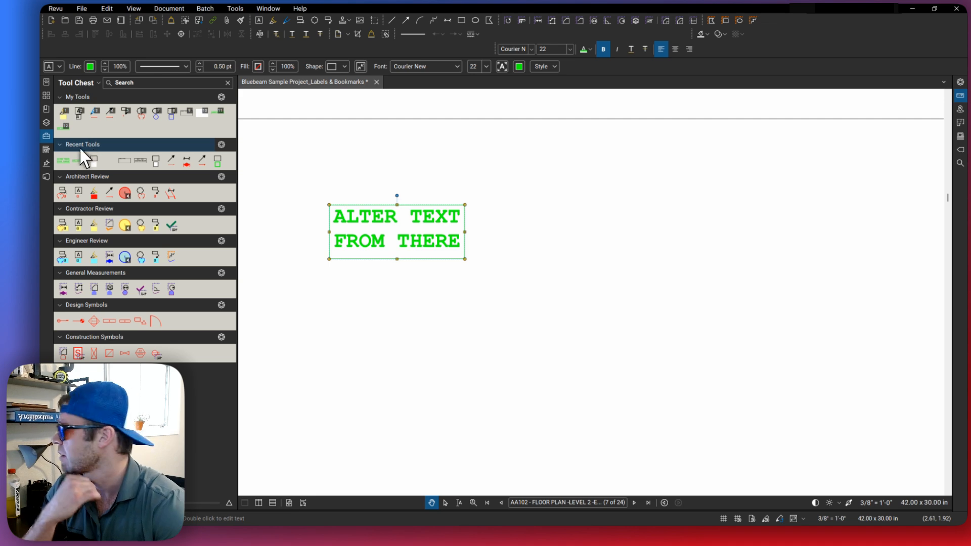
# - Examine the Level 2 existing floor plan and title block on sheet AA102
pyautogui.click(551, 230)
pyautogui.scroll(-4, 542, 234)
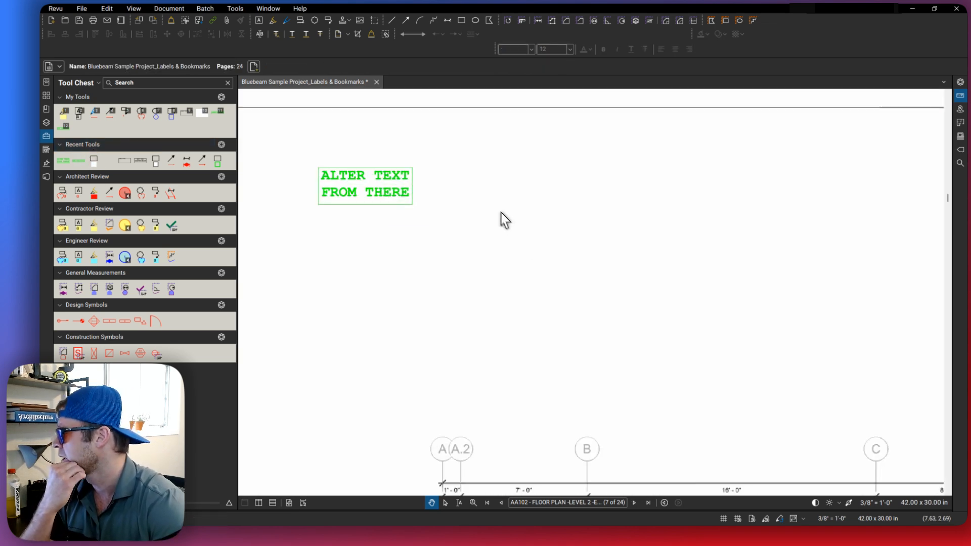
pyautogui.scroll(-2, 581, 268)
pyautogui.moveTo(596, 282); pyautogui.dragTo(511, 189)
pyautogui.moveTo(566, 309); pyautogui.dragTo(524, 154)
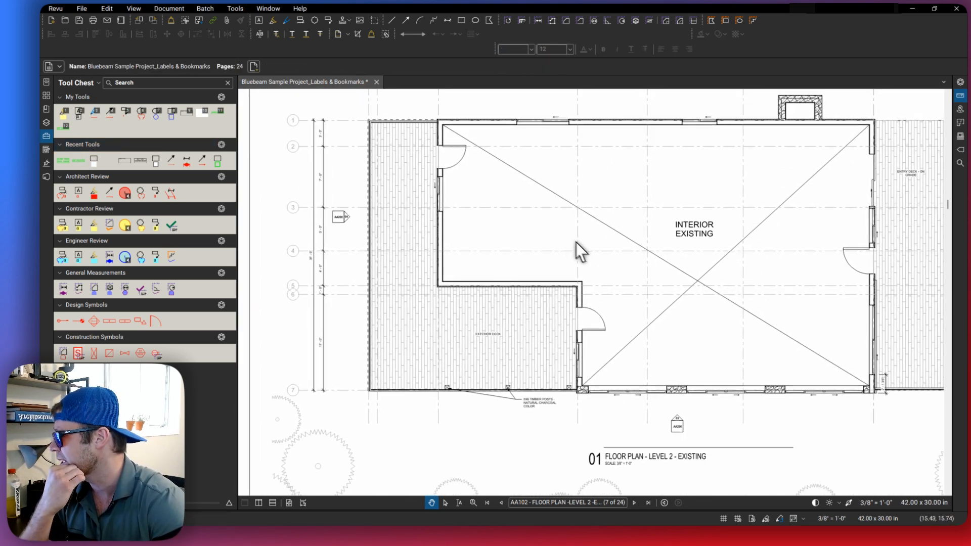
pyautogui.scroll(-1, 597, 253)
pyautogui.moveTo(613, 255); pyautogui.dragTo(540, 219)
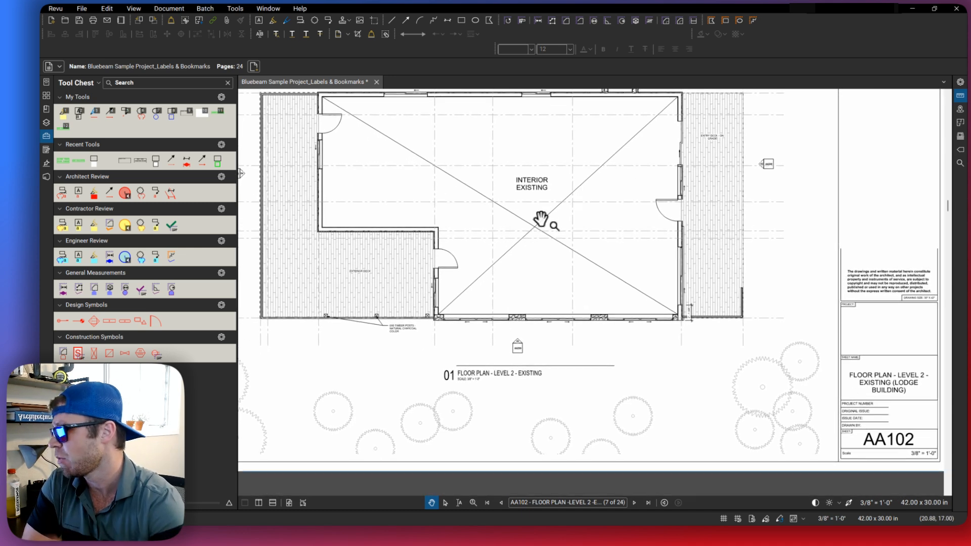